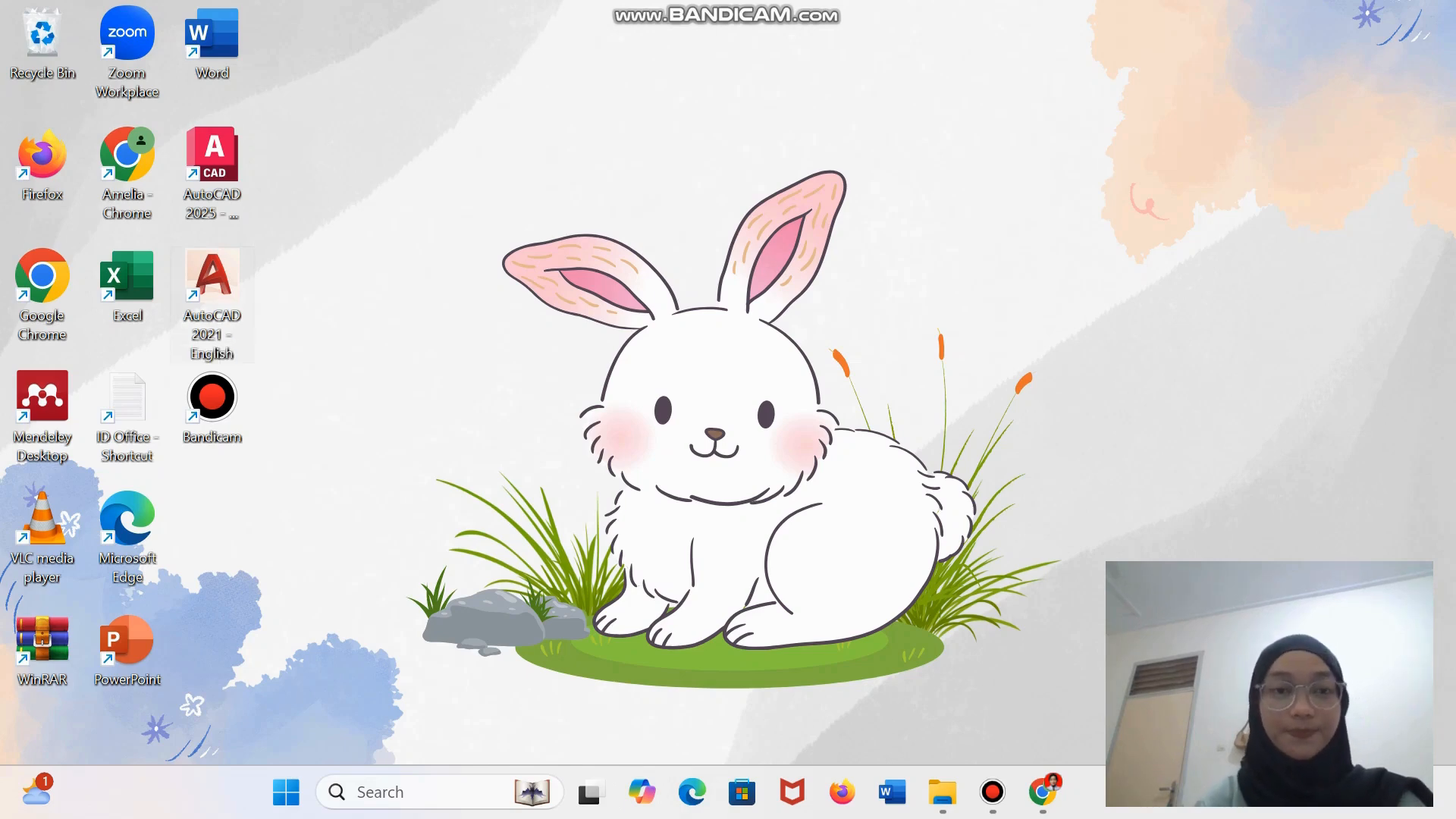
- Launch AutoCAD 2021 from the desktop and dismiss the display scale warning
double_click(213, 300)
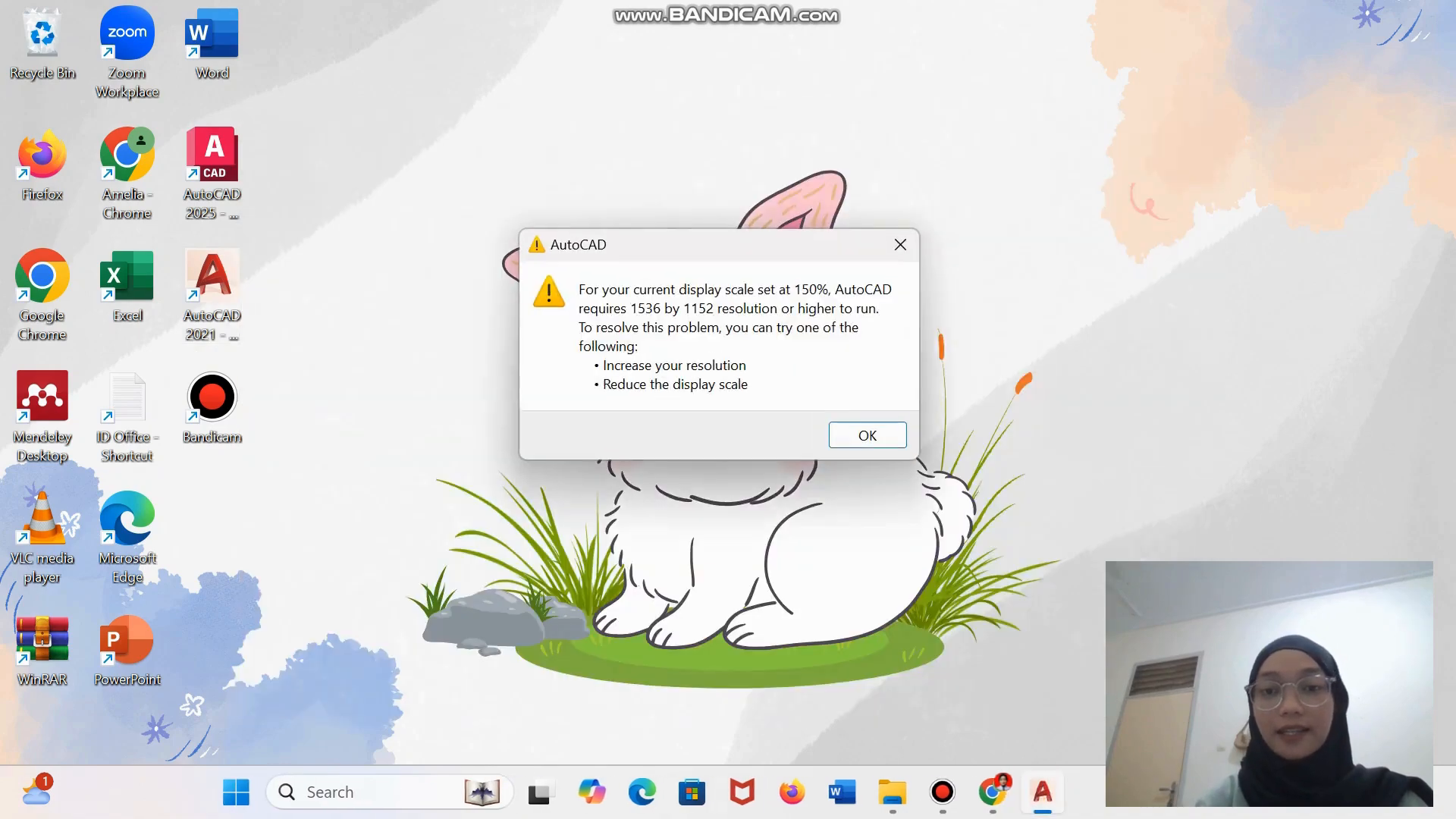
click(834, 442)
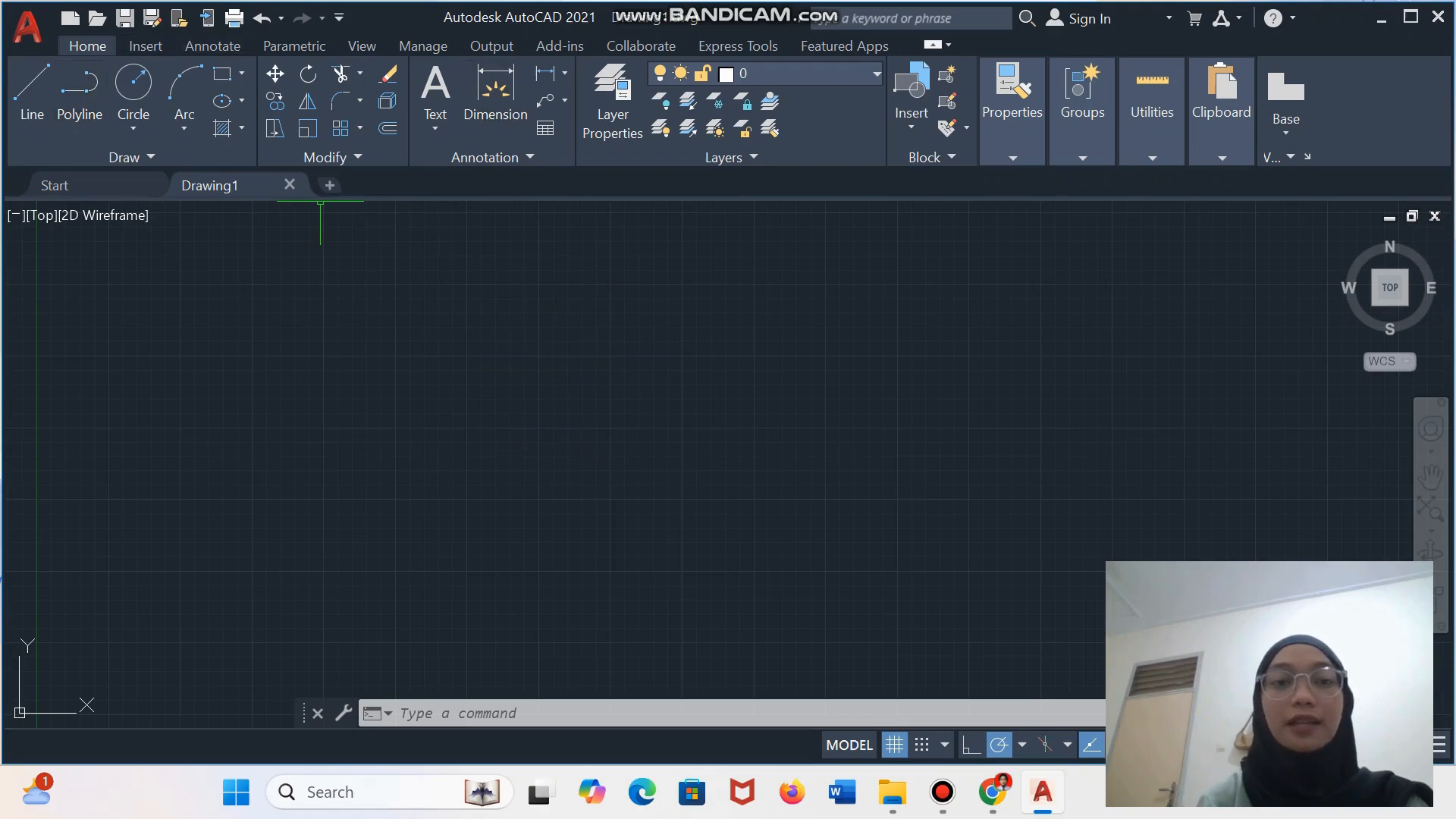
- Open the program options and choose the Dark color theme with a crosshair size of 6 in the display settings
click(609, 379)
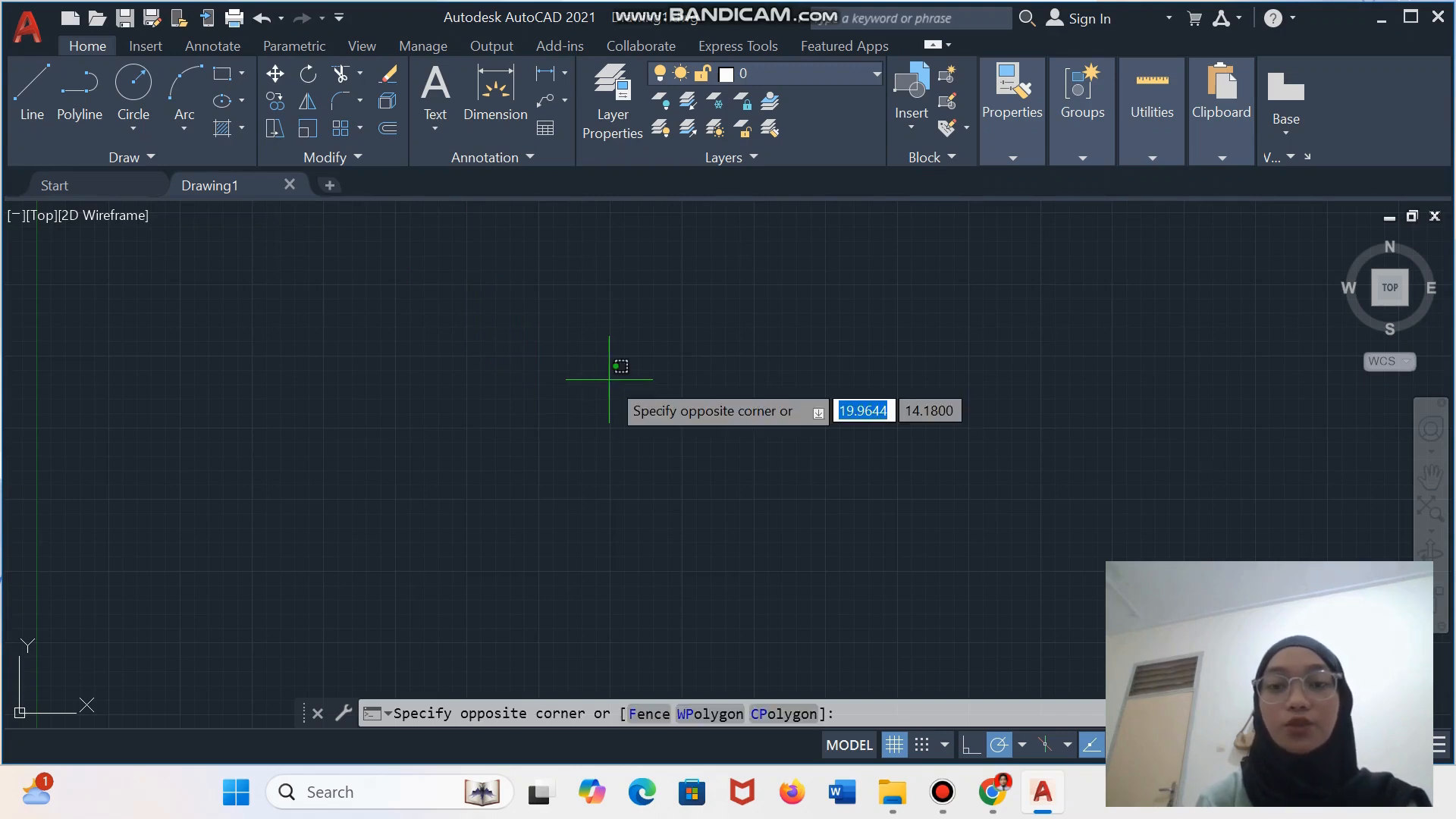
text(O)
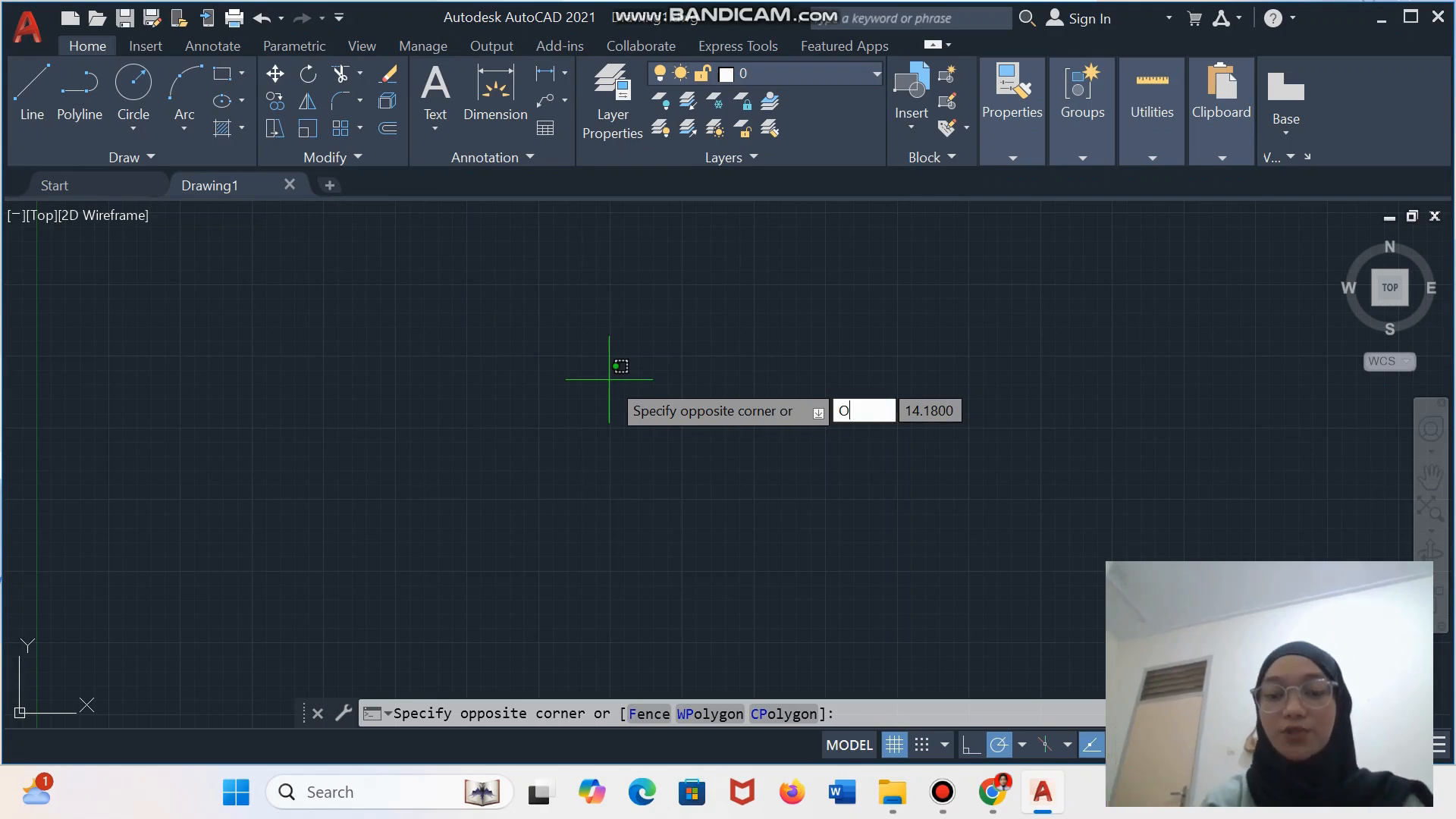
text(PTION)
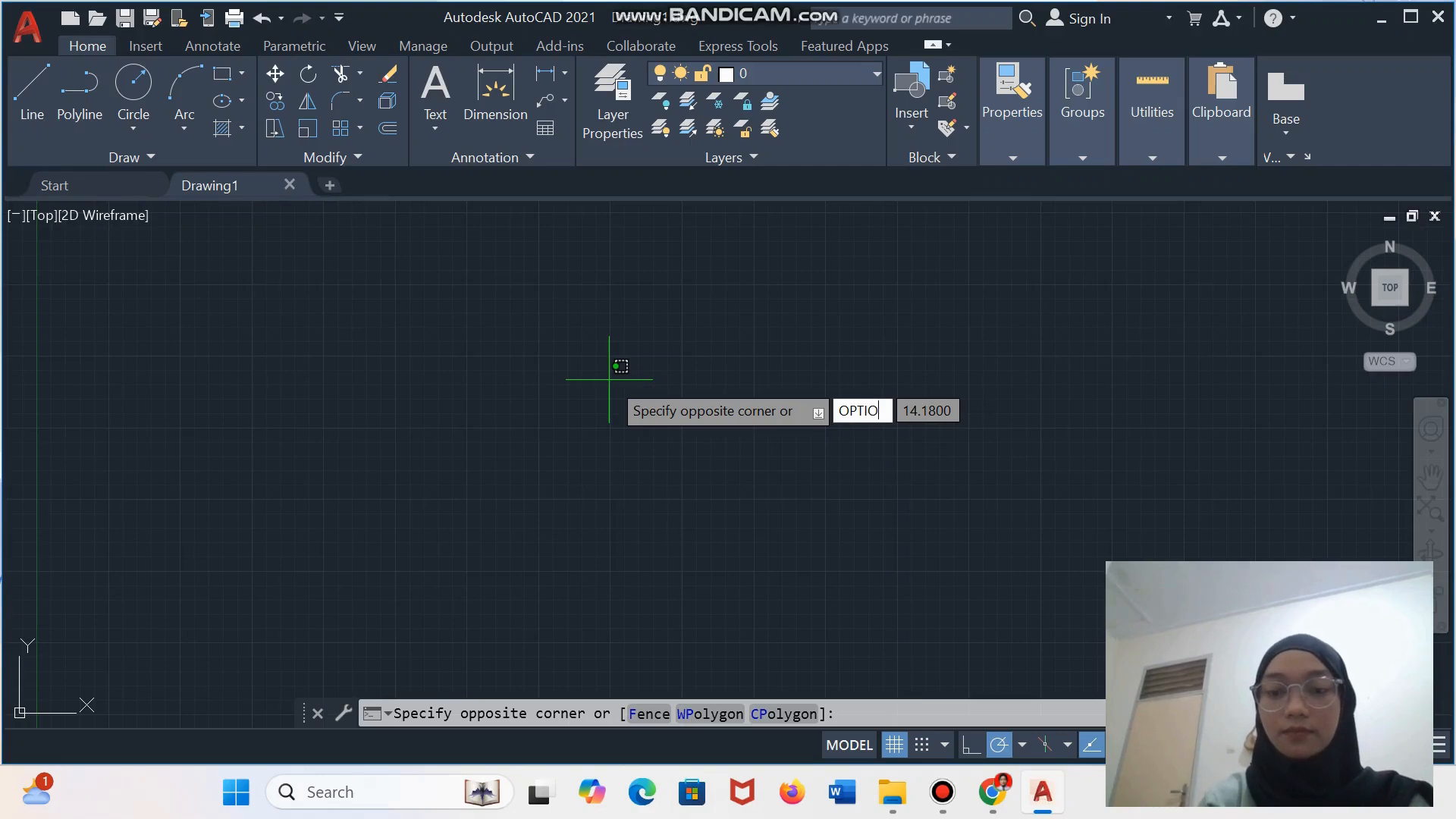
text(S)
key(Return)
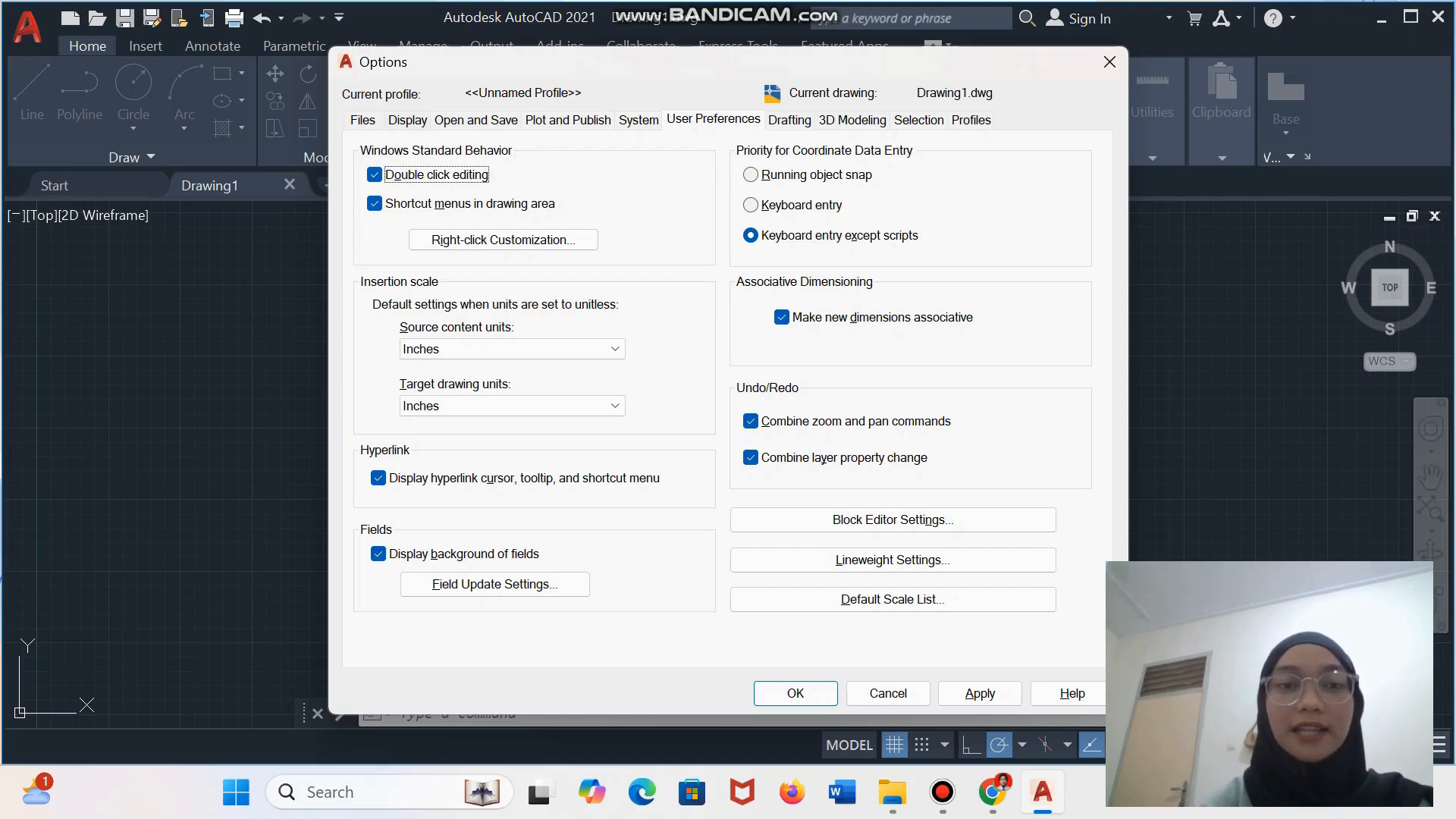
click(407, 120)
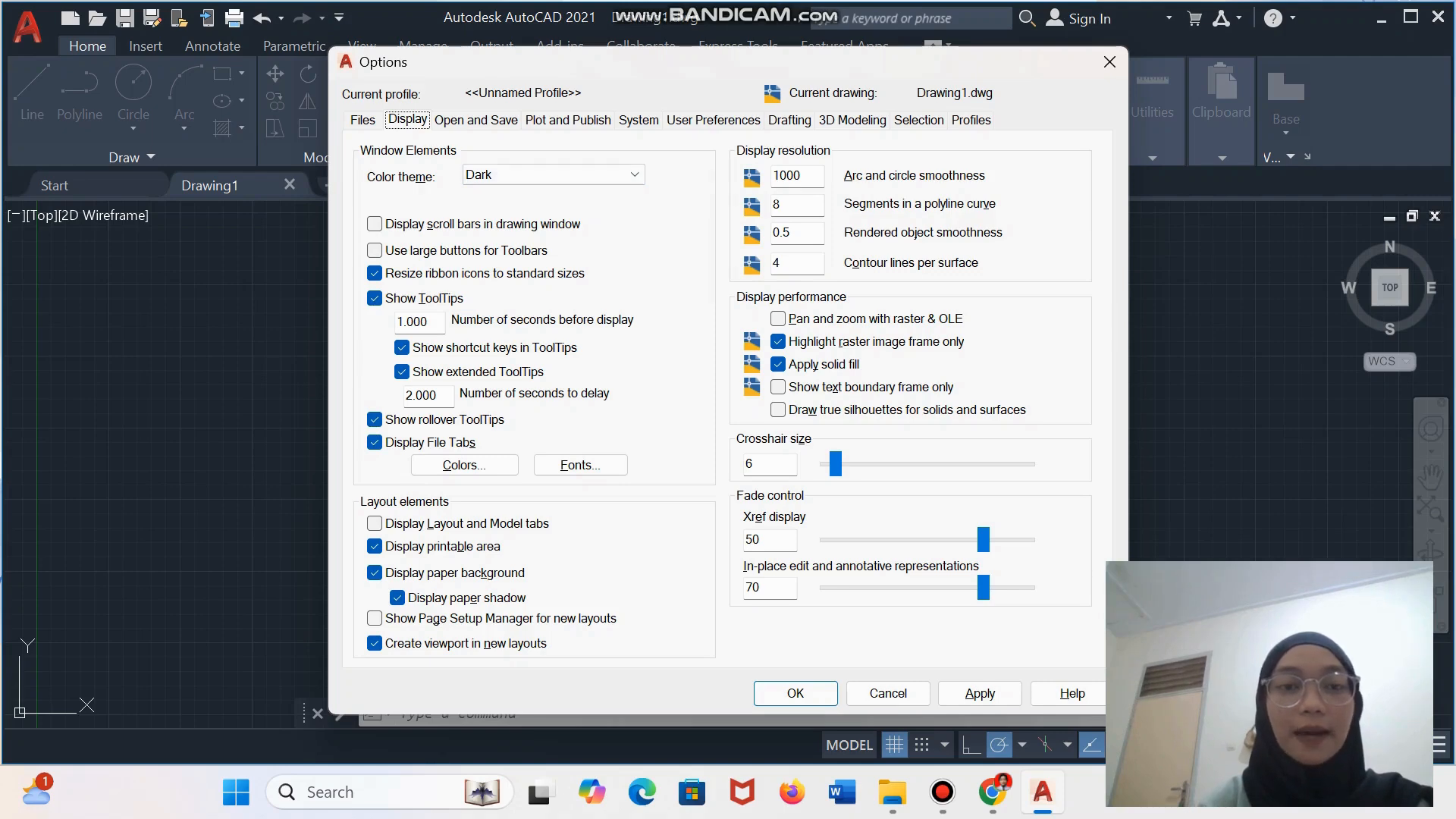
click(554, 174)
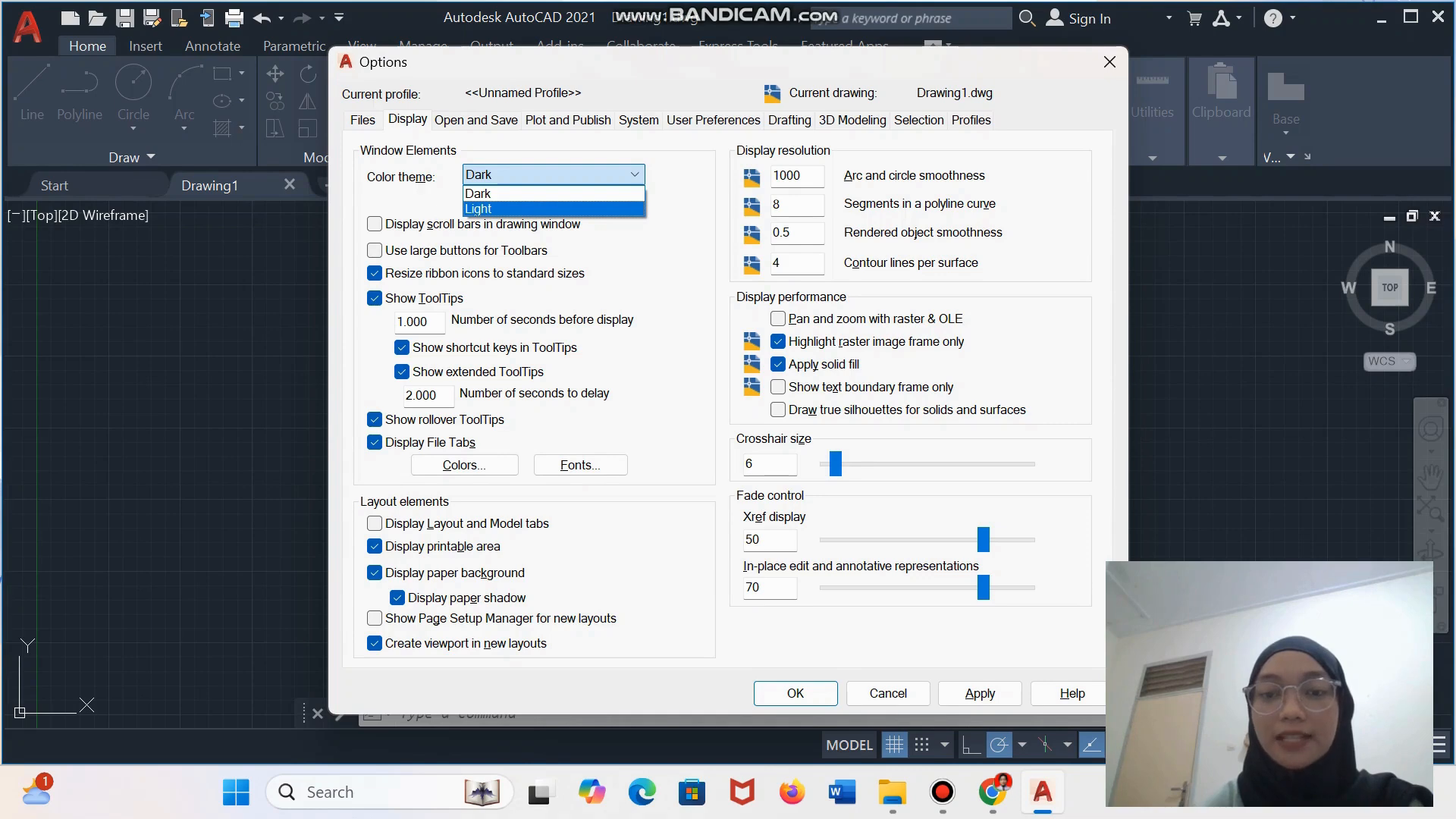
click(478, 194)
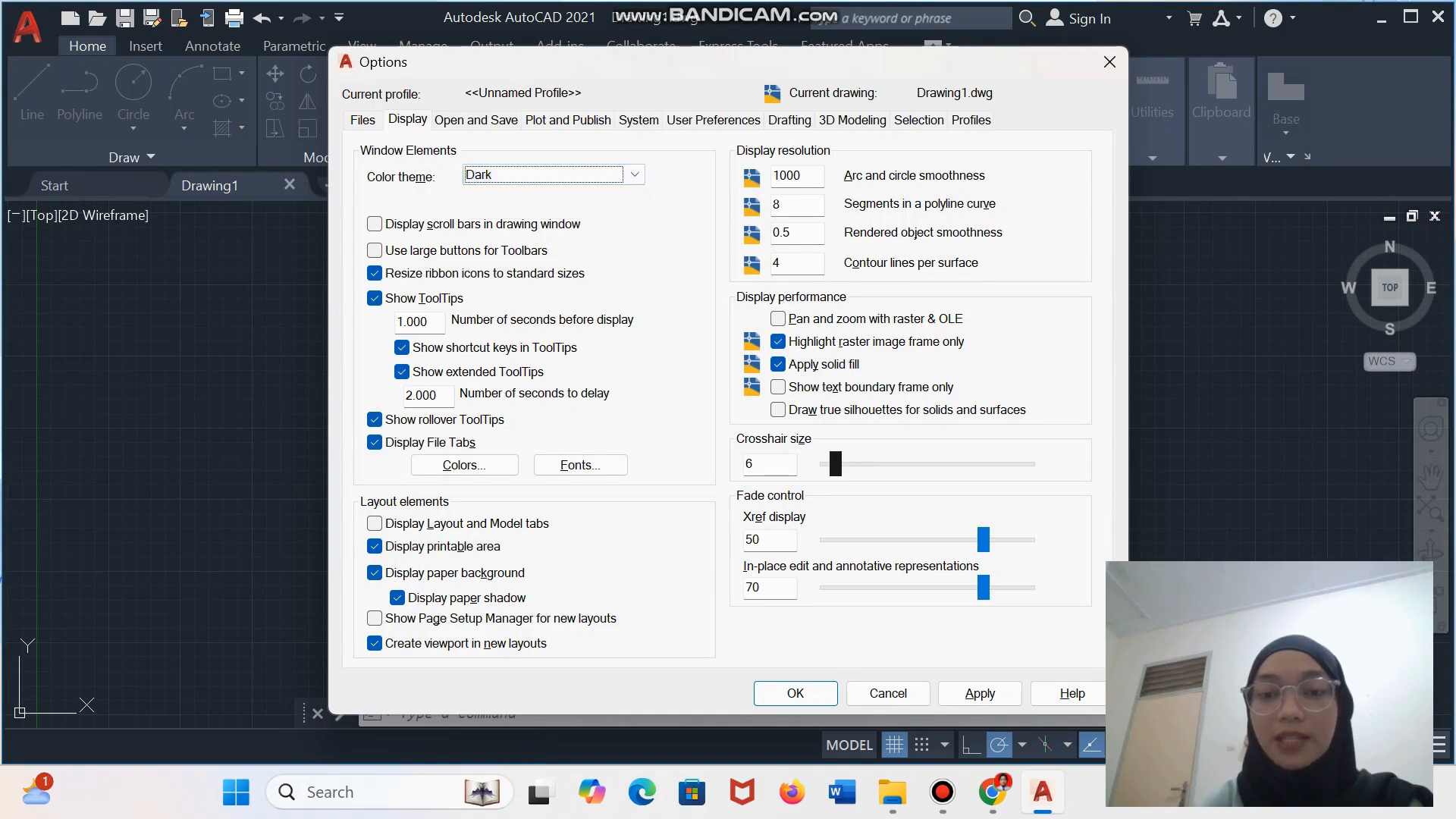
mouse_move(835, 463)
mouse_down()
mouse_move(896, 464)
mouse_move(835, 464)
mouse_up()
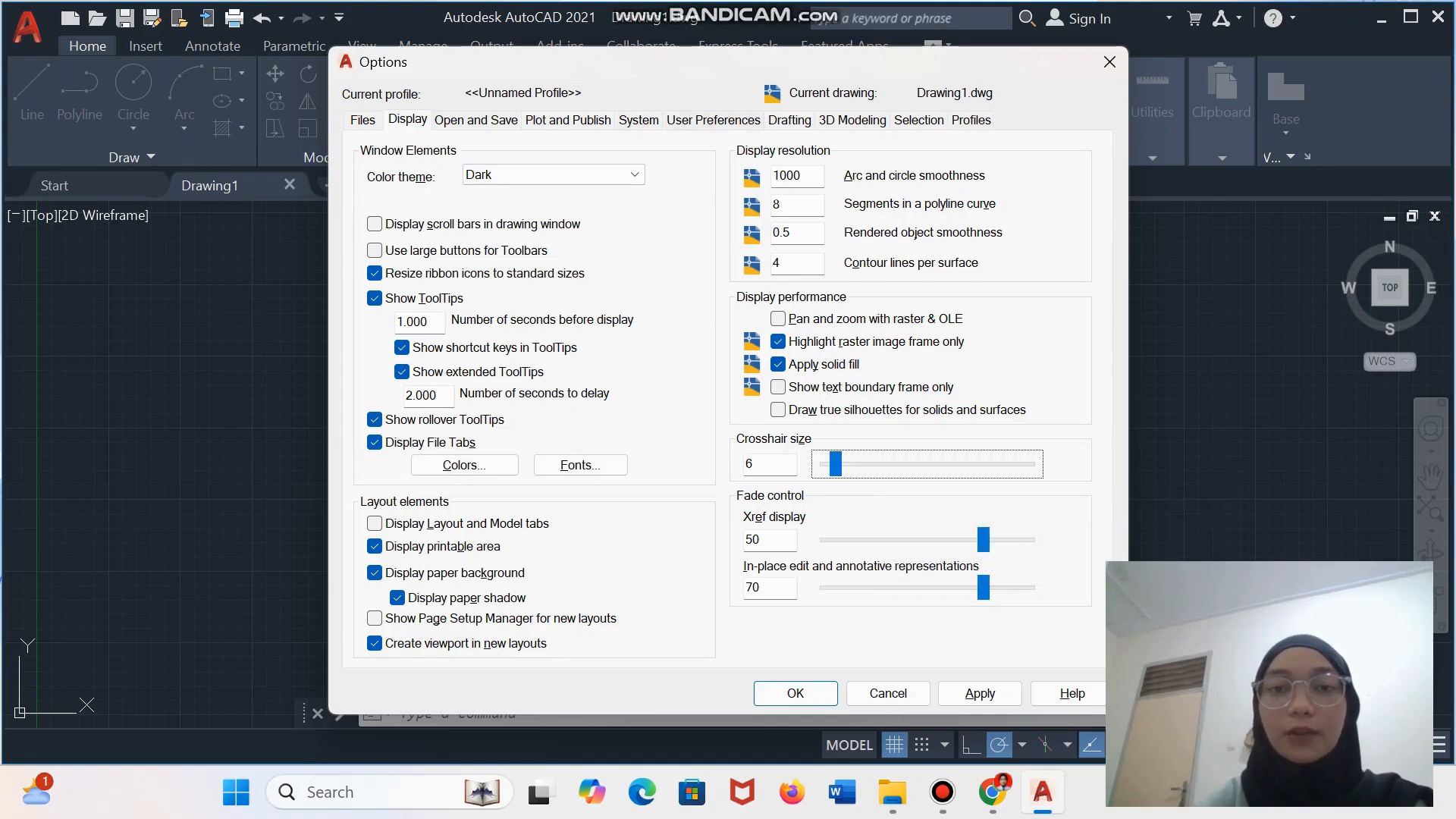
- Set both the source content units and the target drawing units to Millimeters in the user preferences and apply the options
click(713, 120)
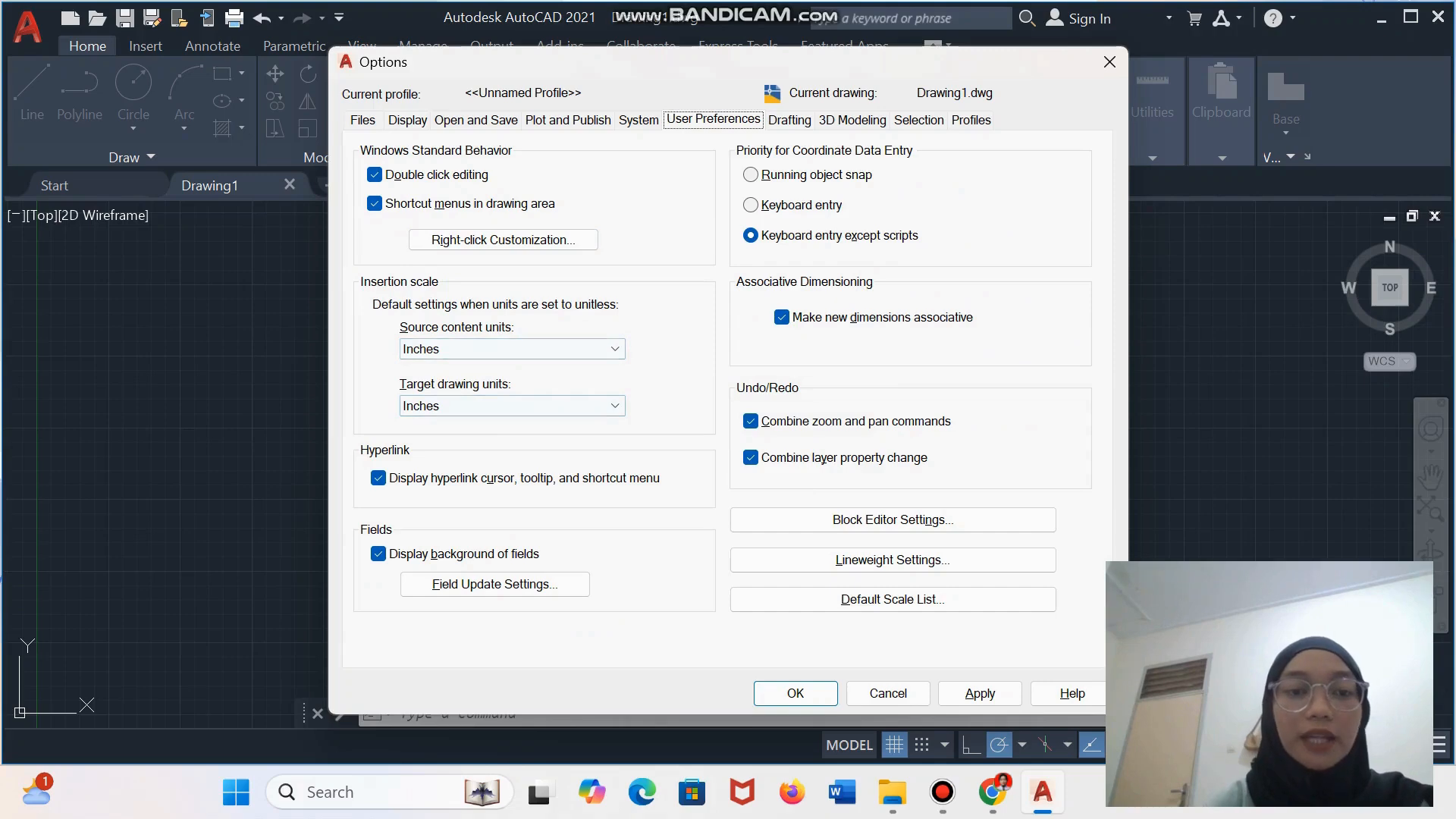
click(512, 349)
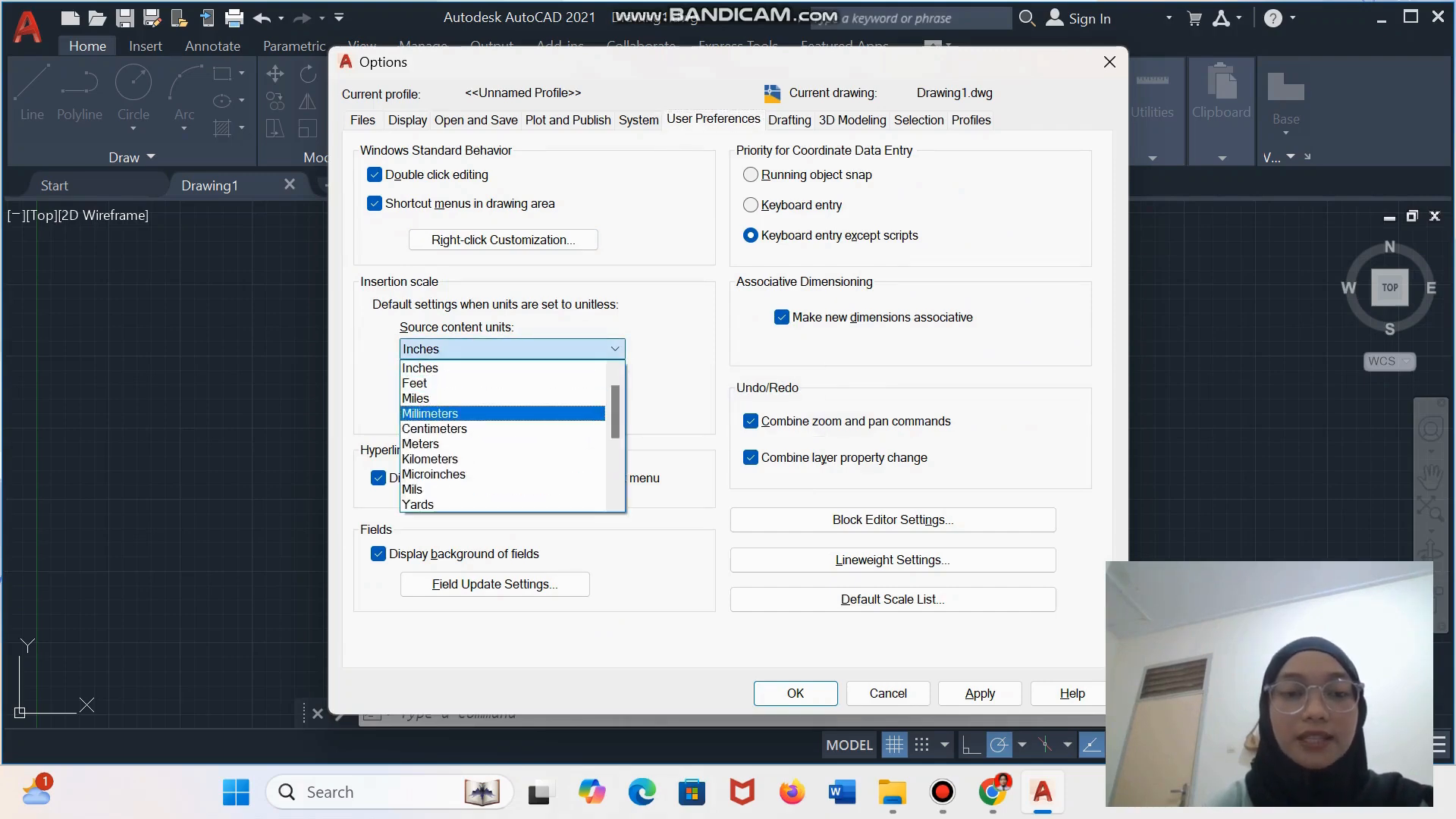
key(Return)
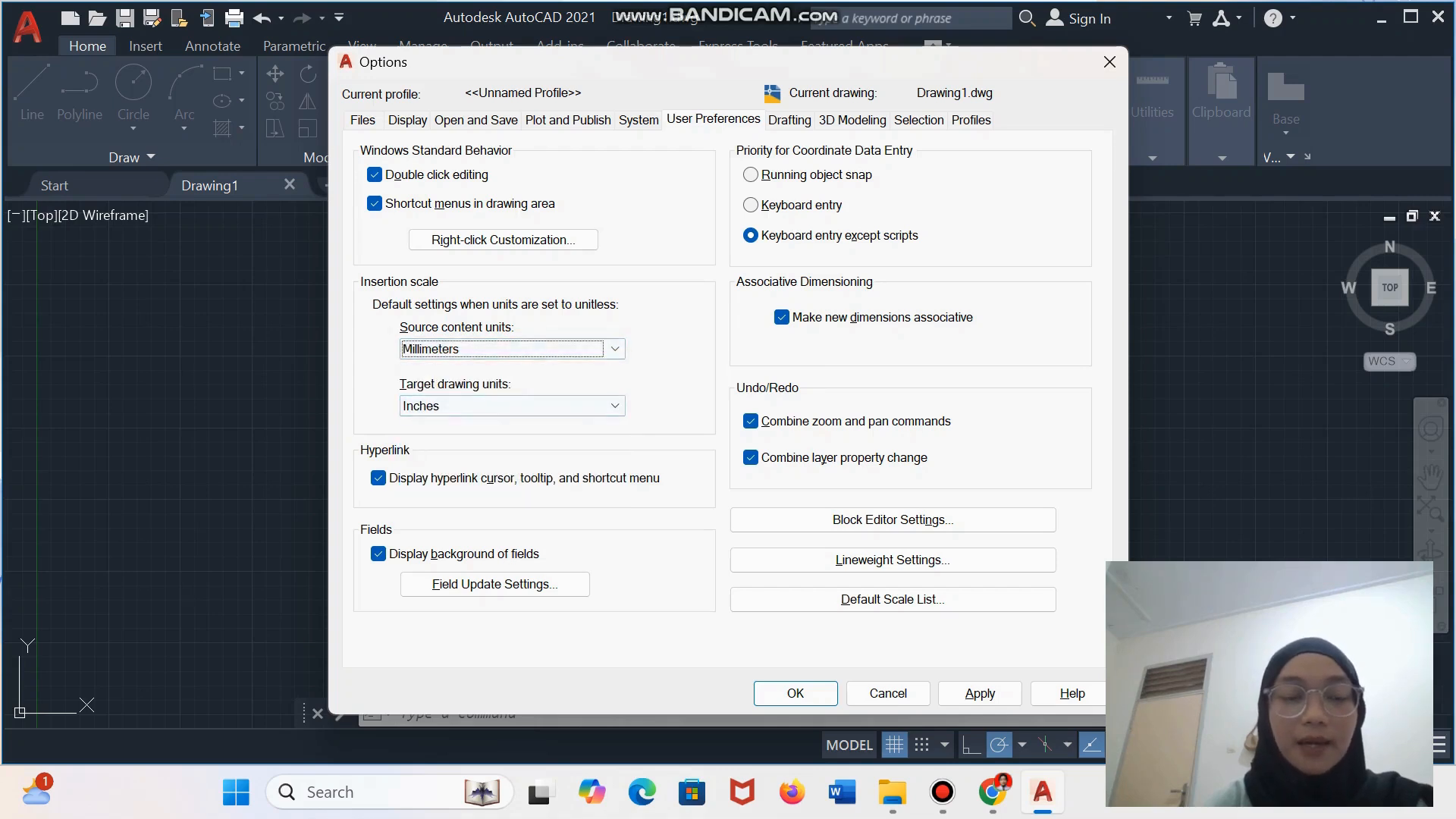
click(512, 406)
key(Down)
key(Down)
key(Down)
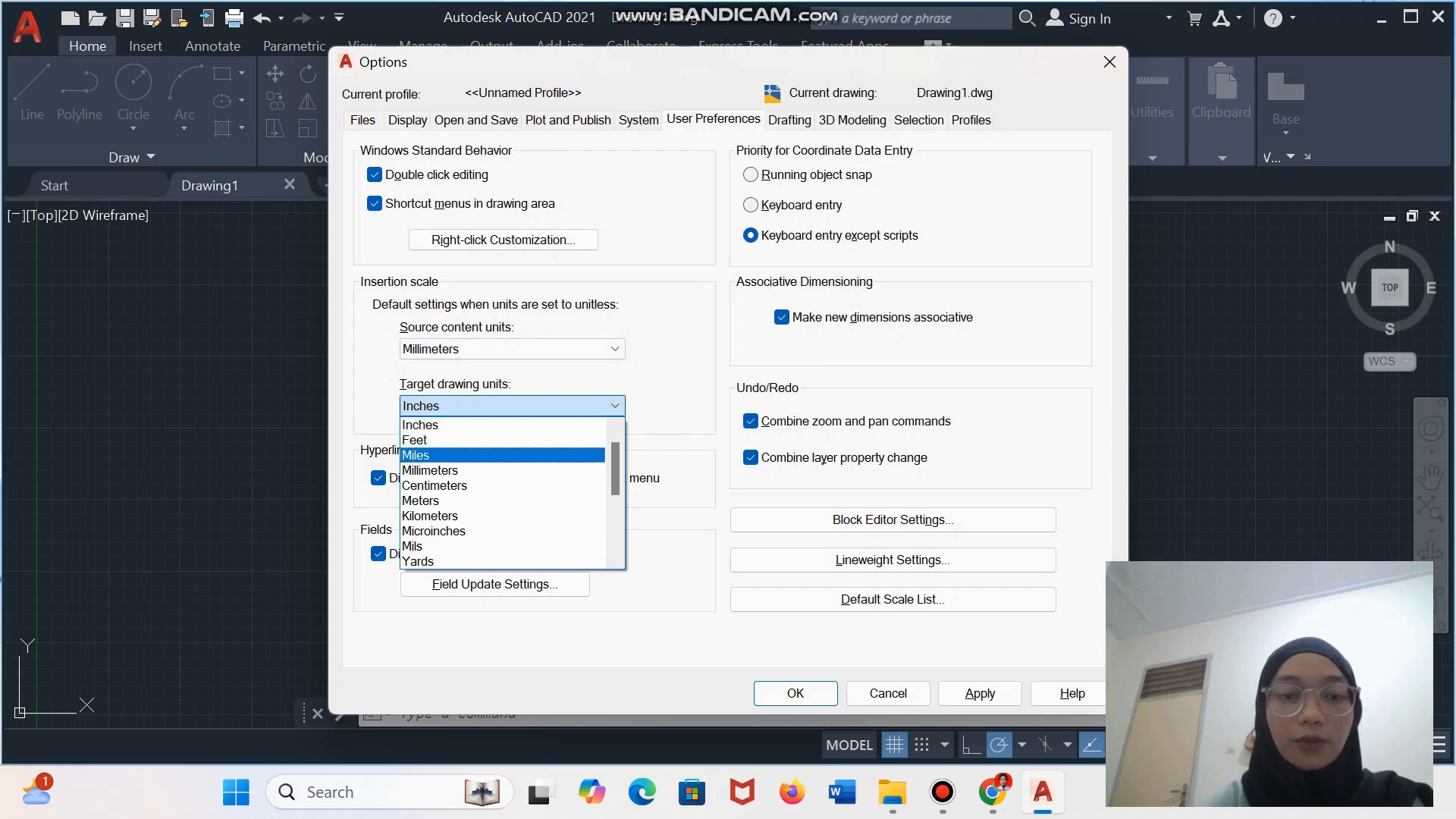
key(Return)
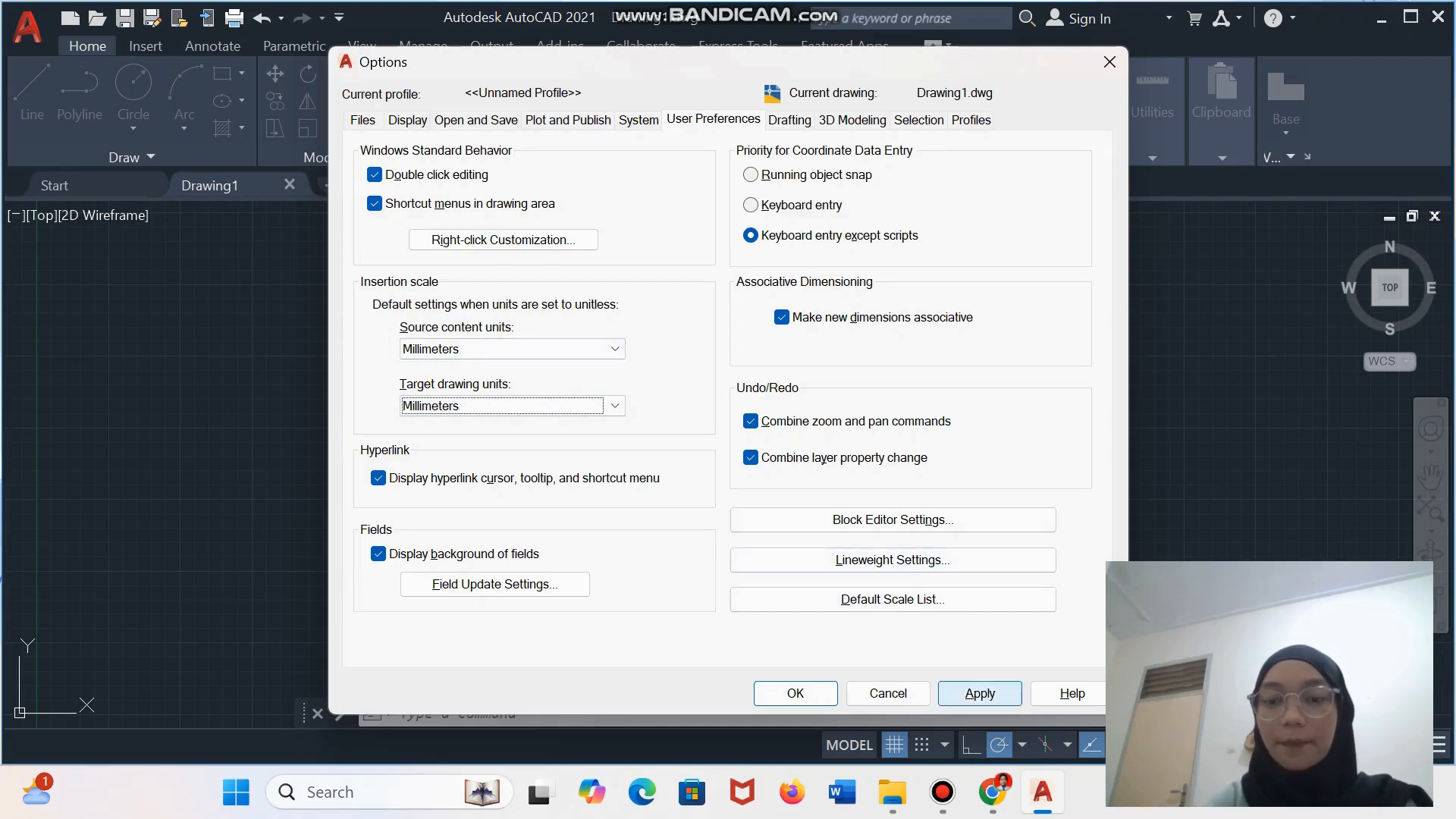
click(980, 693)
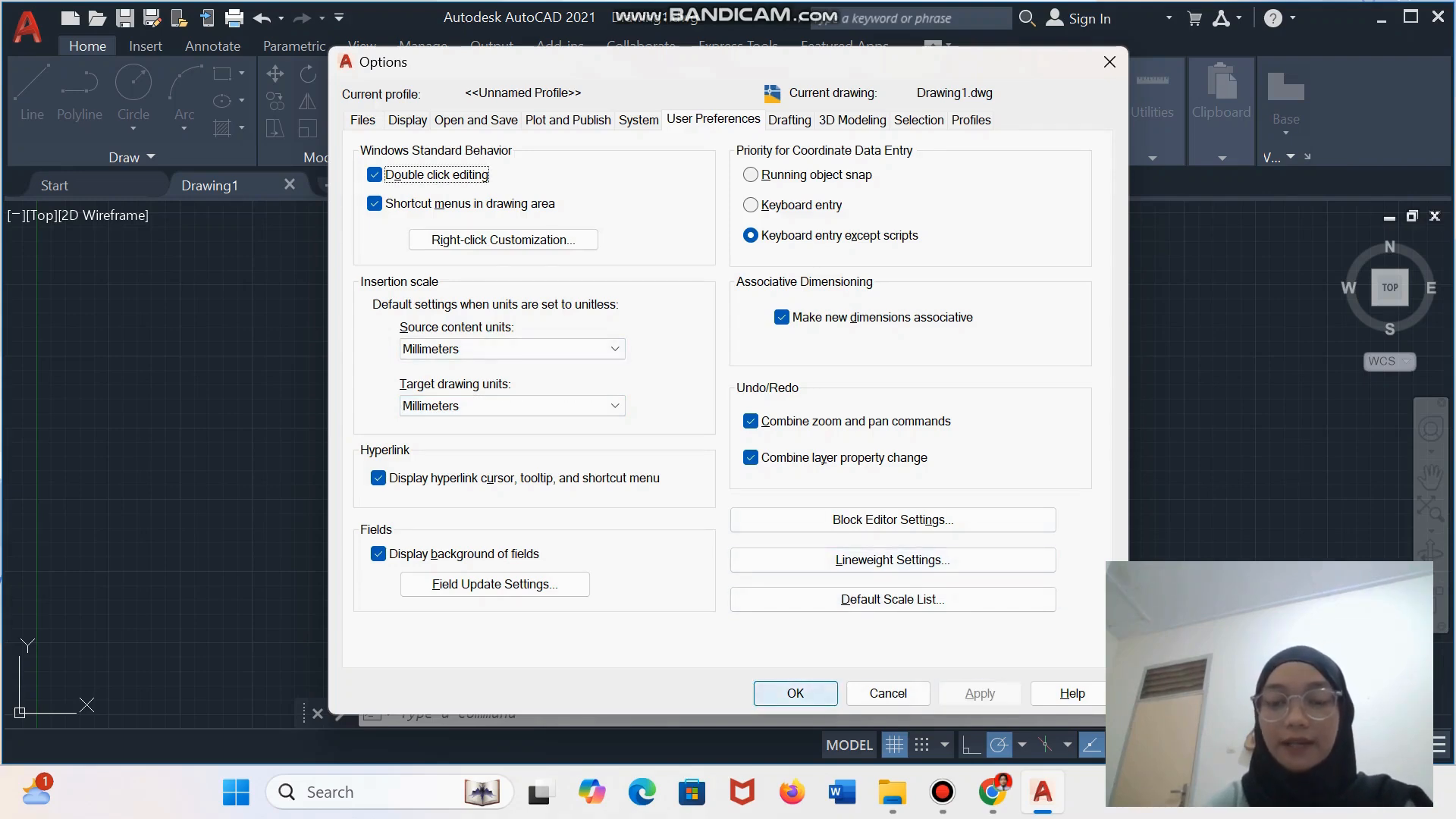
click(800, 693)
click(816, 659)
click(718, 456)
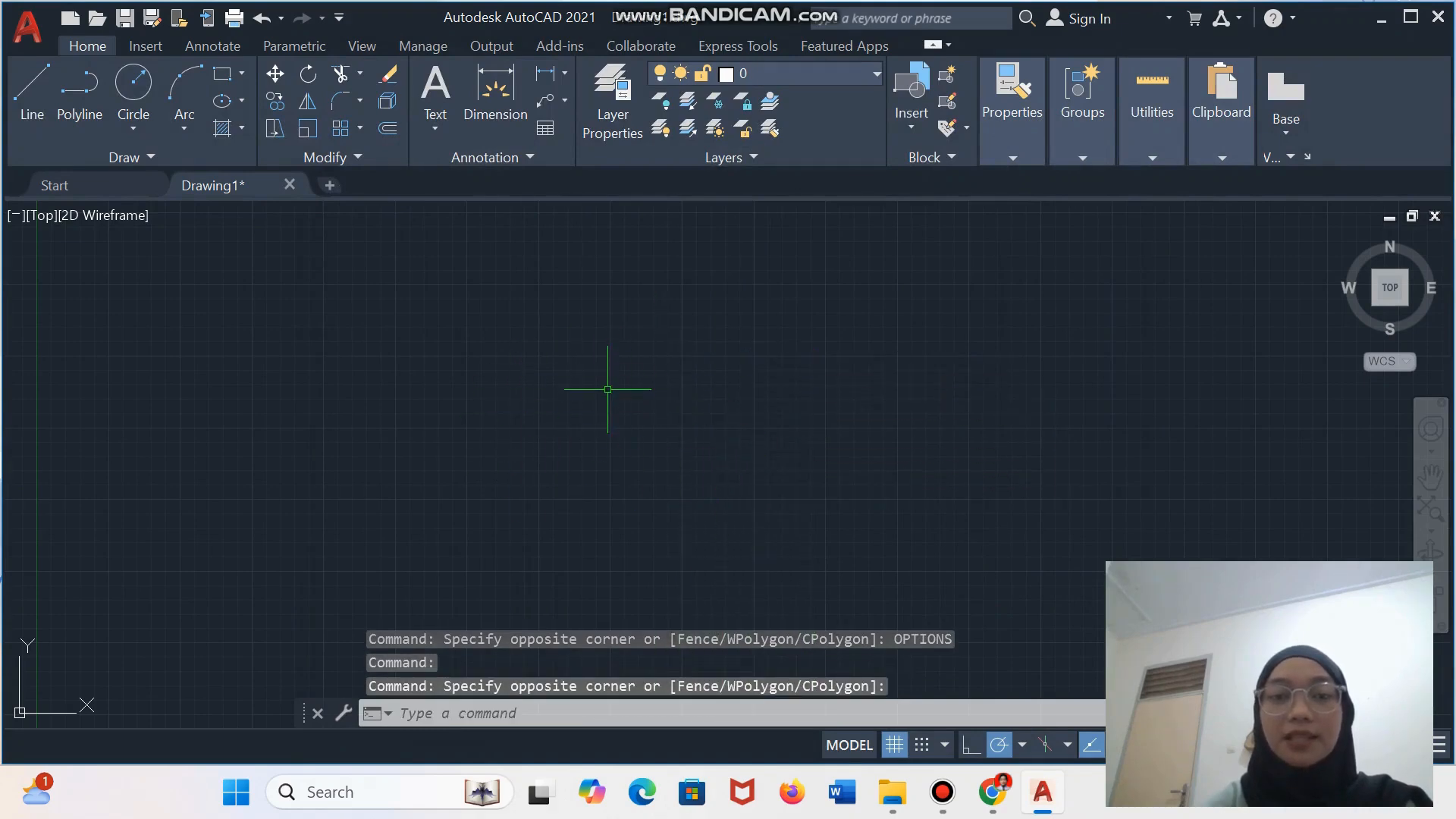
- Configure the drawing units with Decimal length type, 0.0000 precision and Millimeters as the insertion scale
click(606, 372)
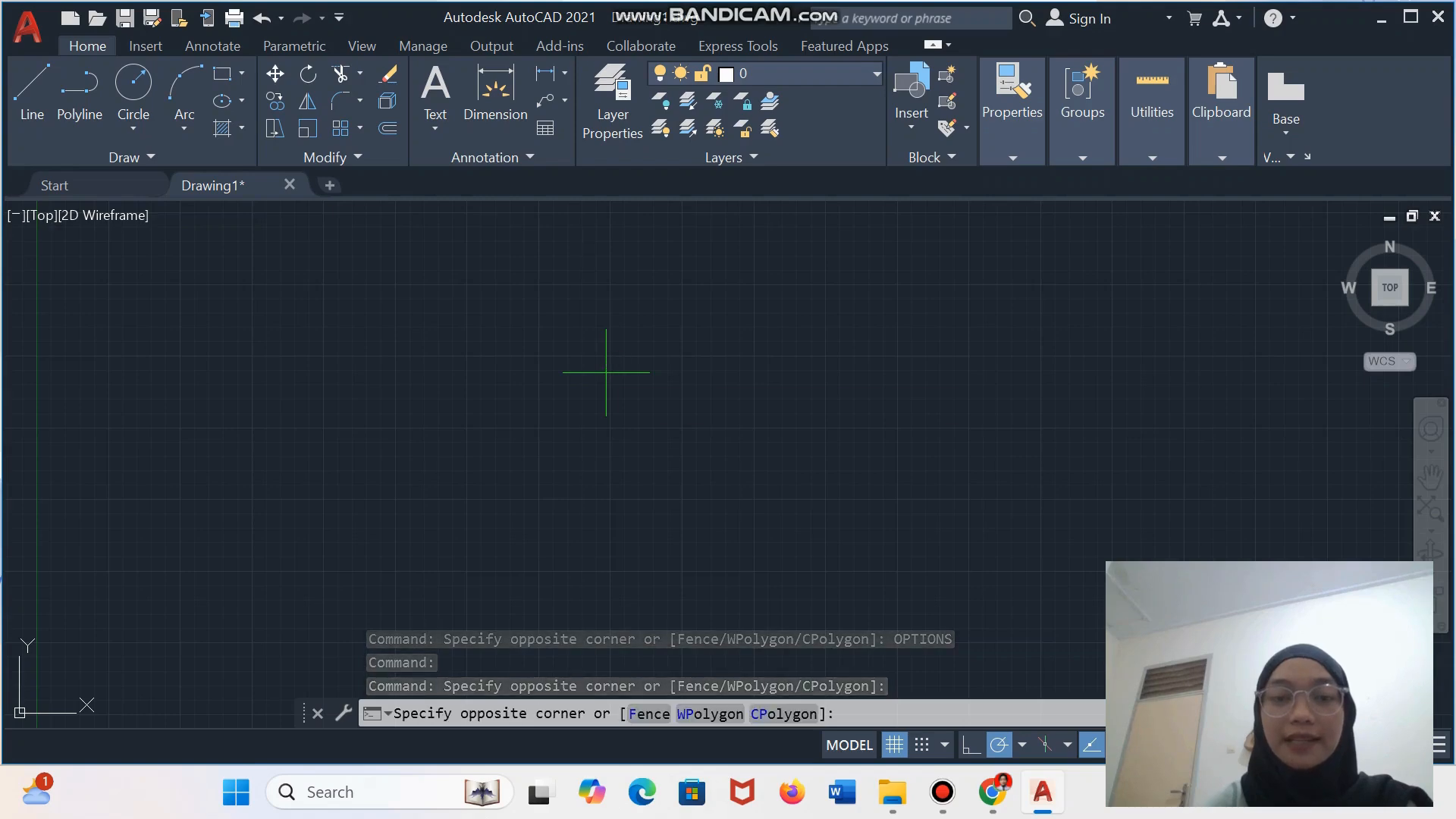
text(UN)
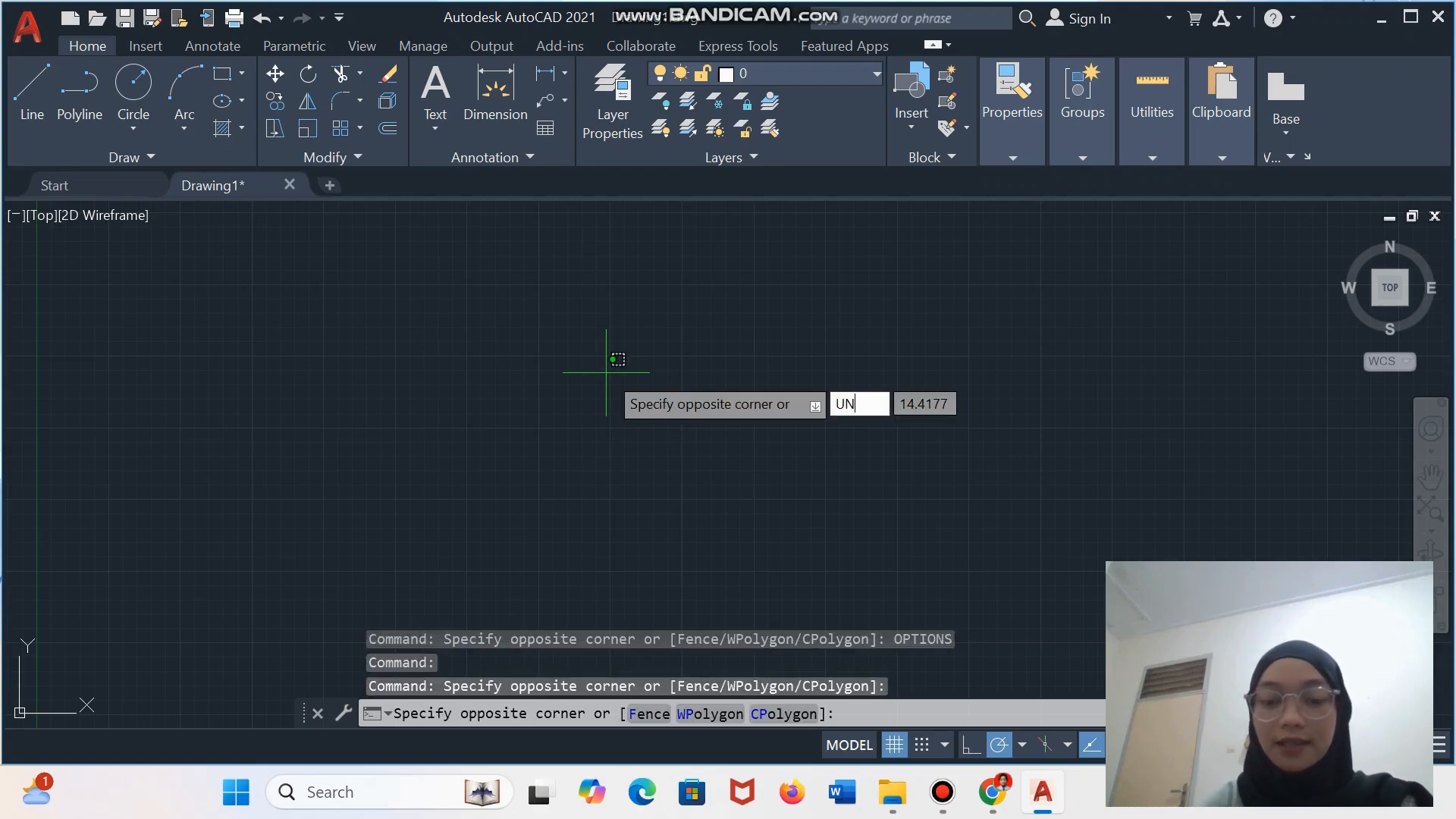
text(ITS)
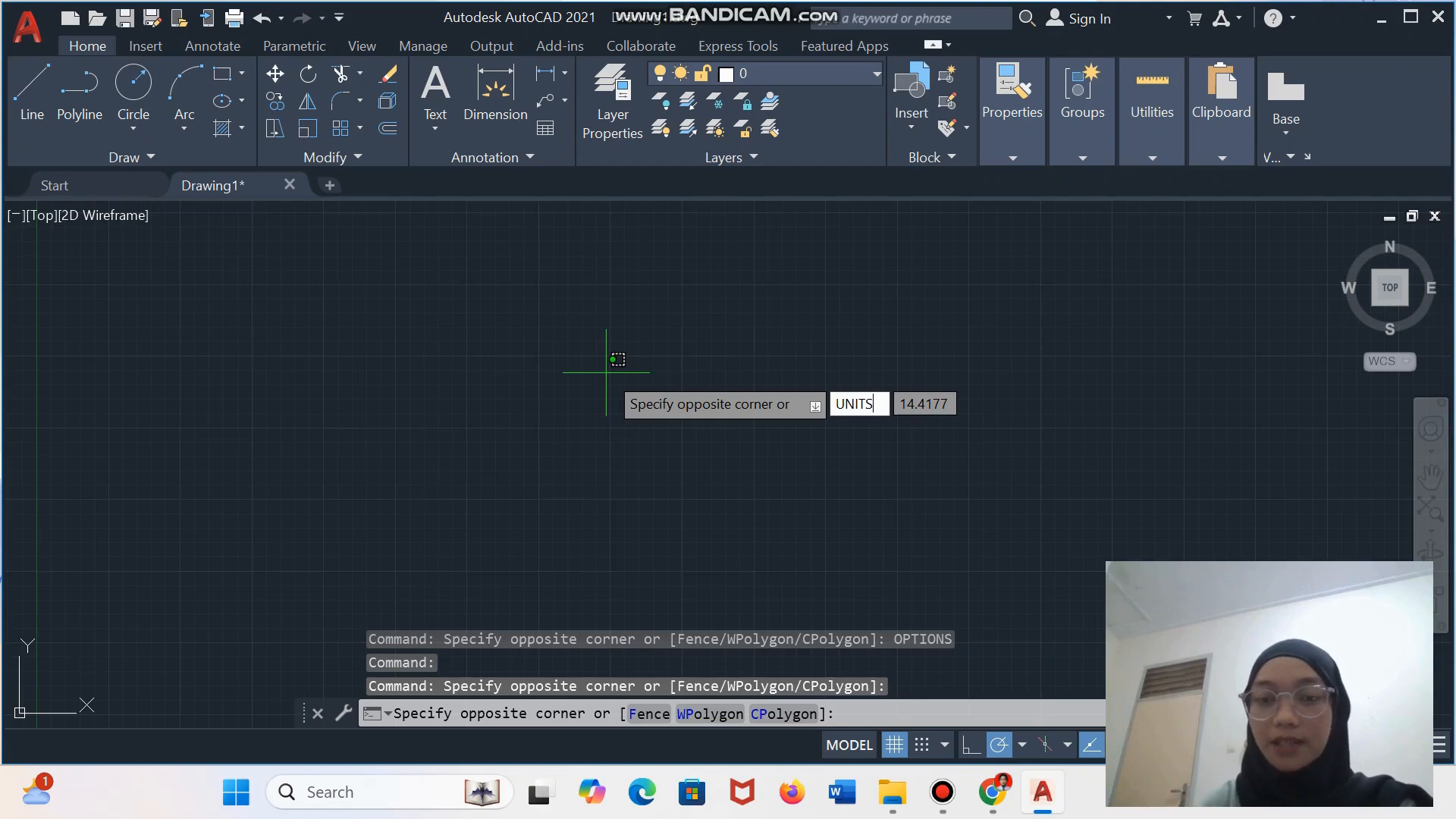
key(Return)
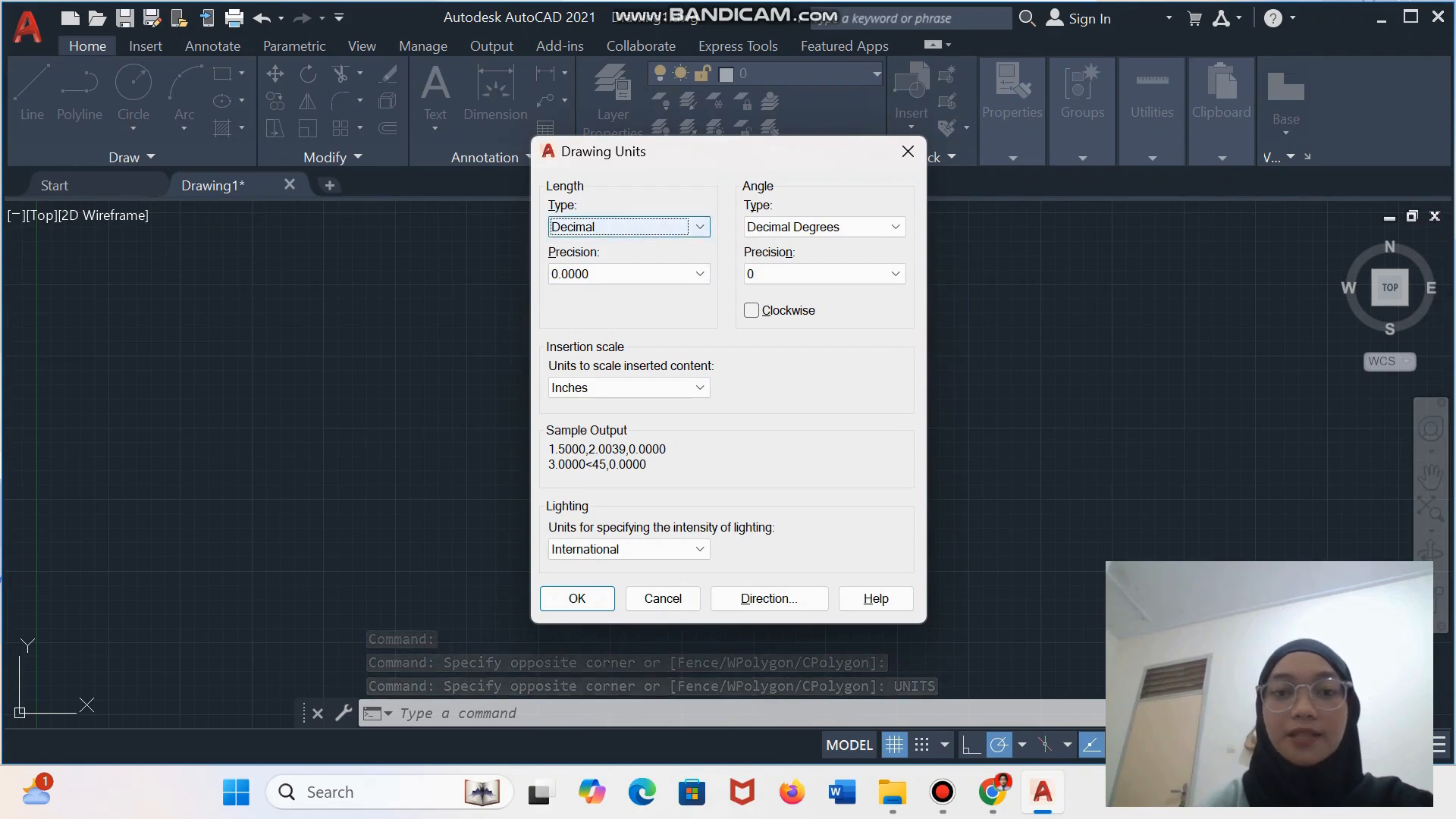
click(658, 227)
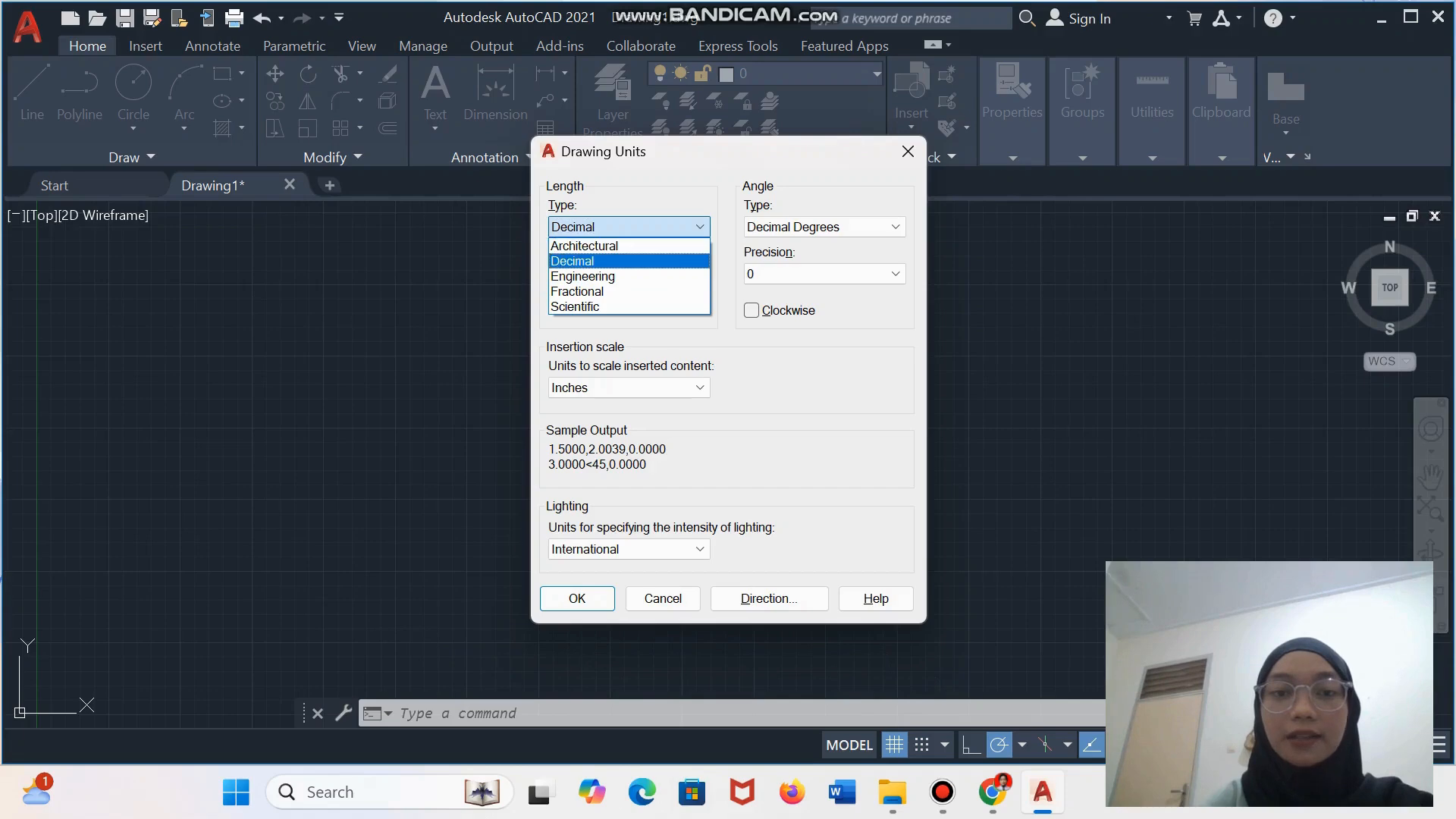
click(629, 260)
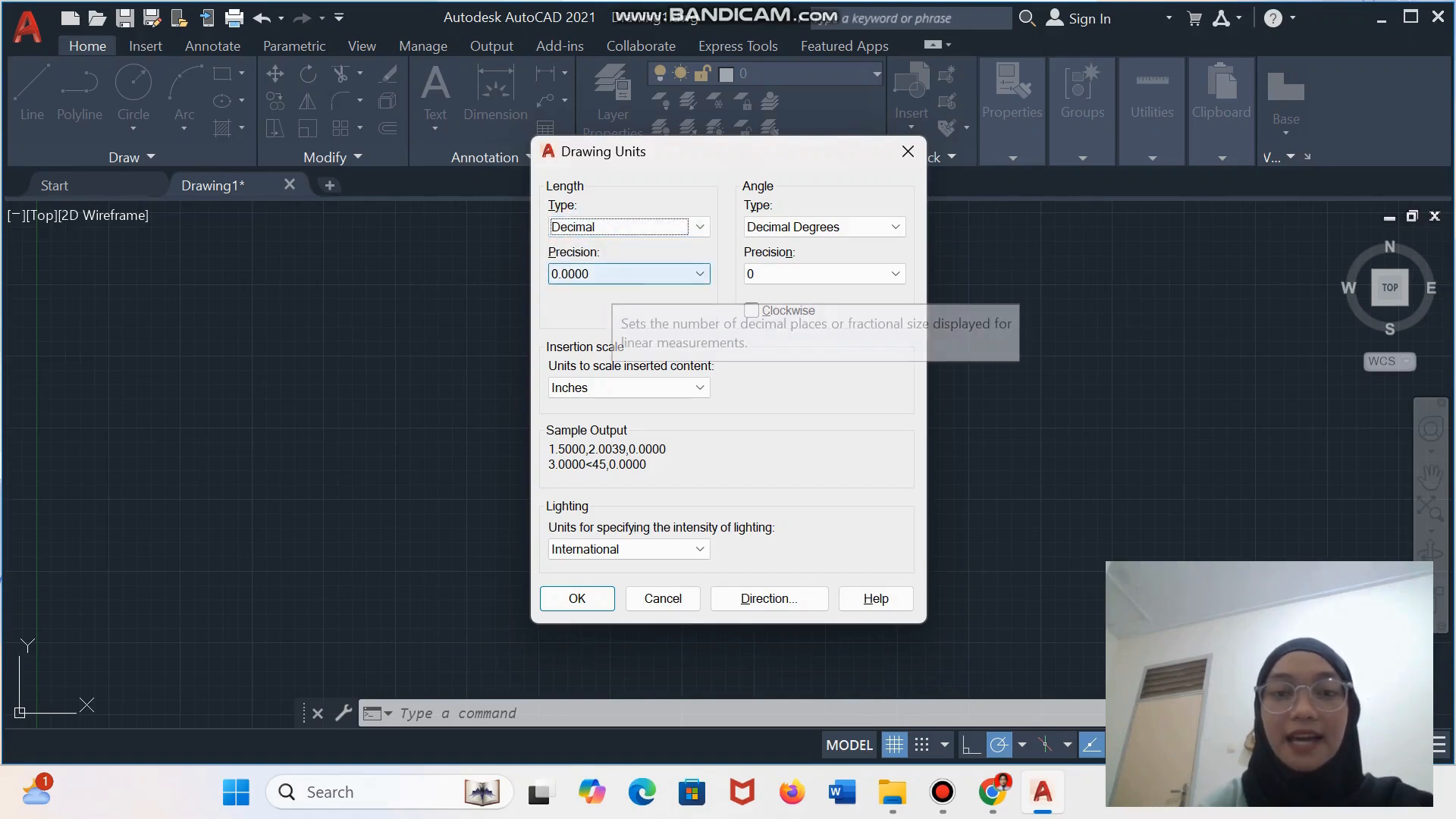
click(628, 274)
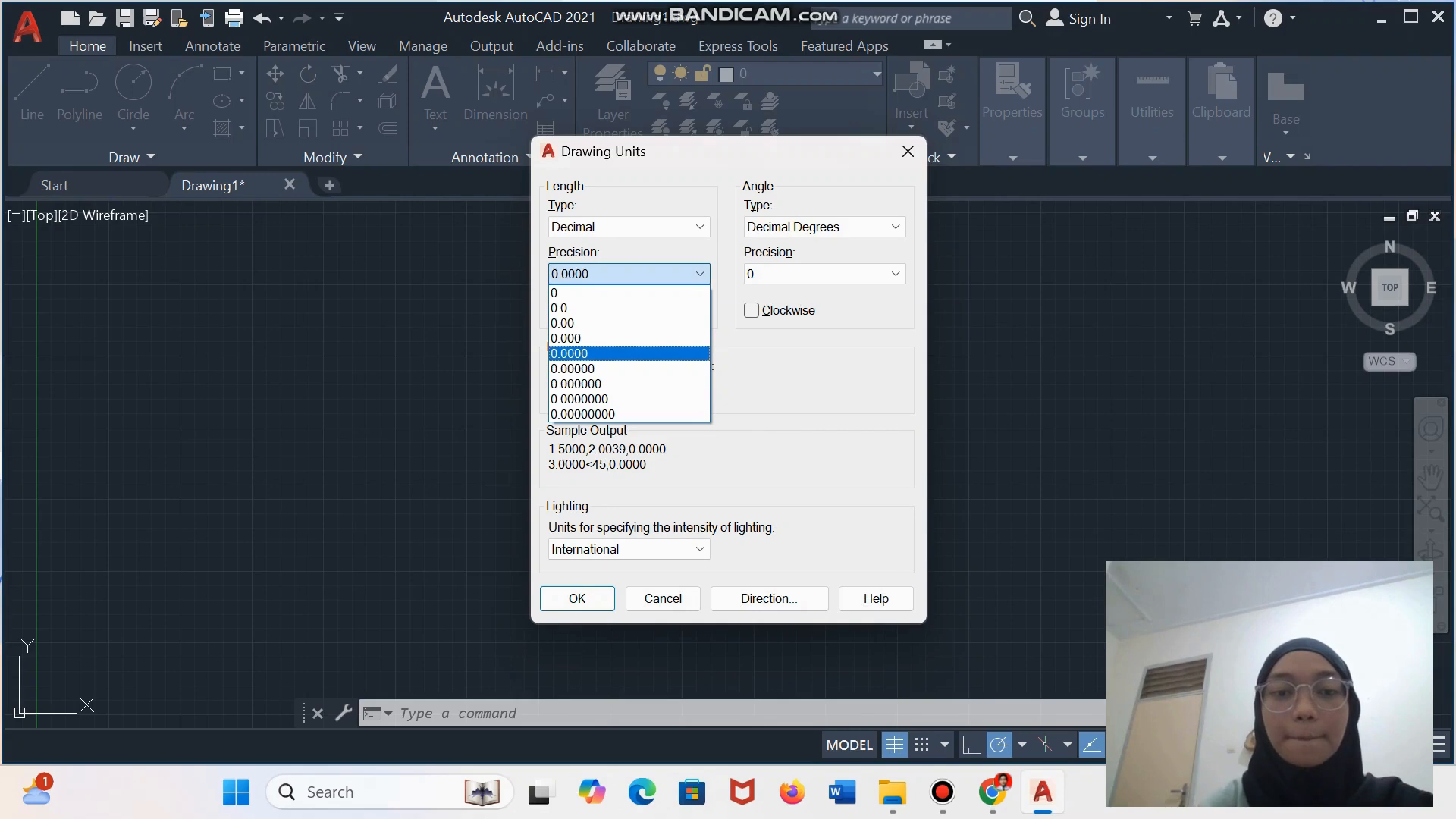
click(569, 354)
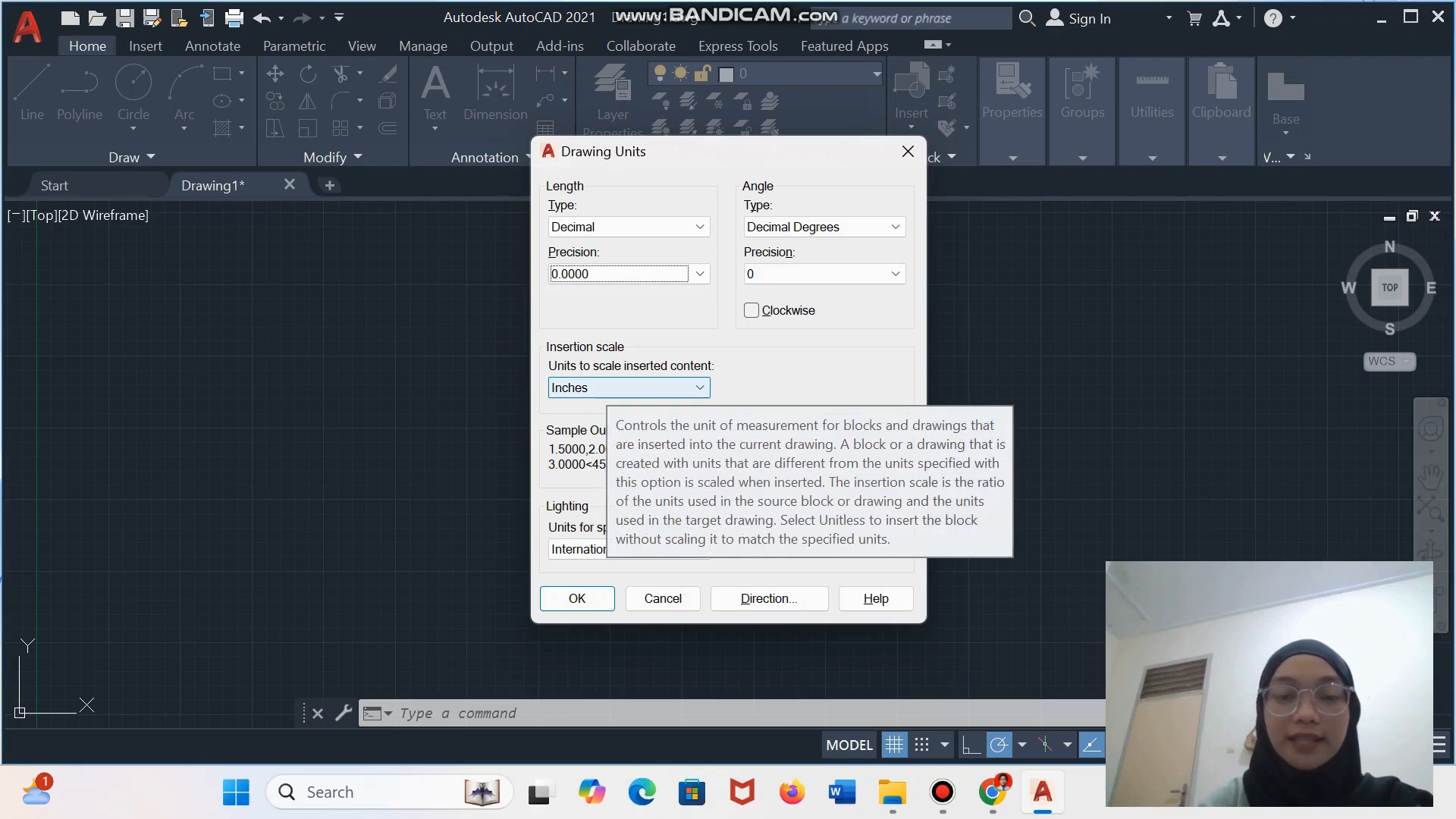
click(607, 387)
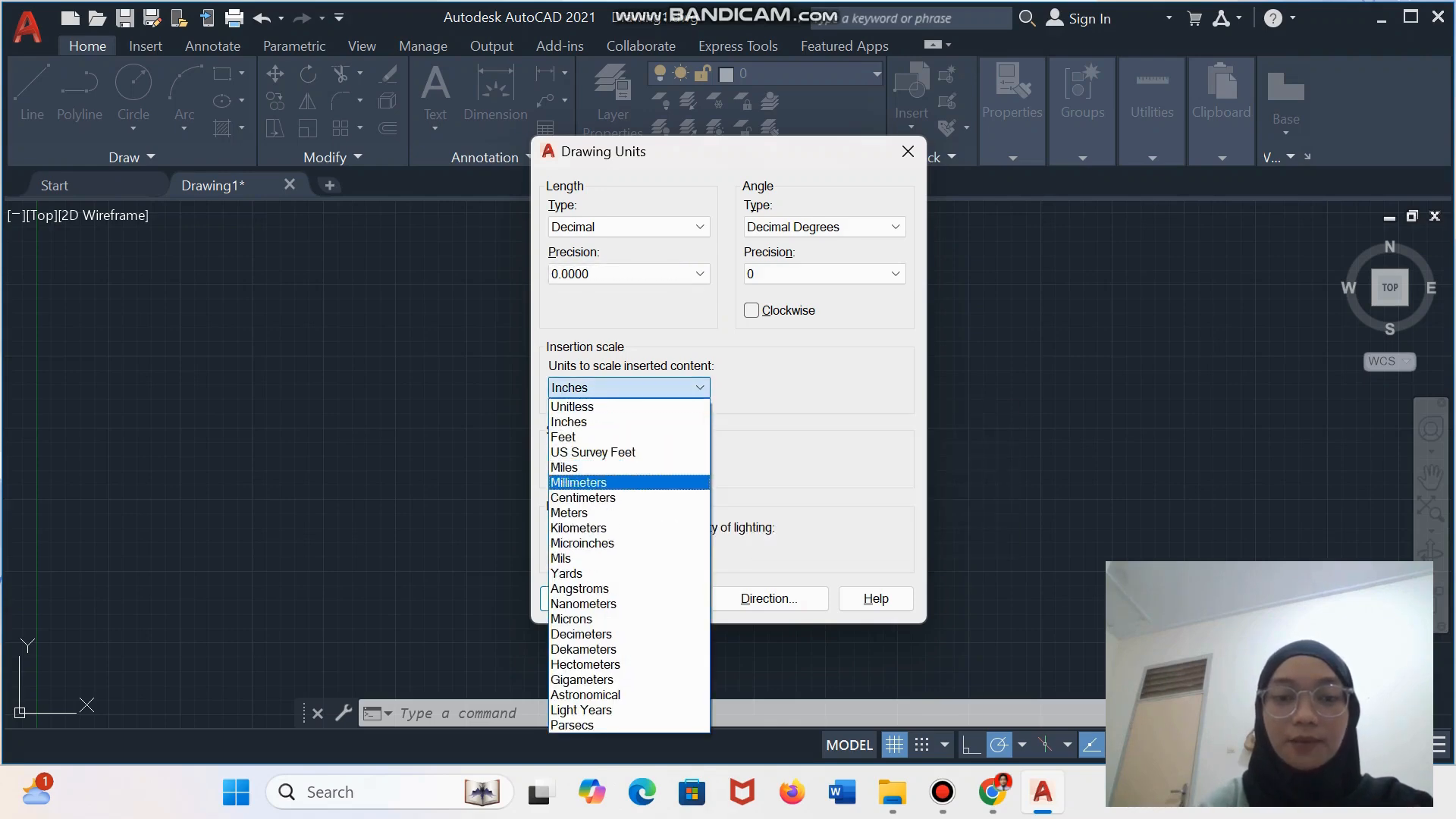
click(584, 482)
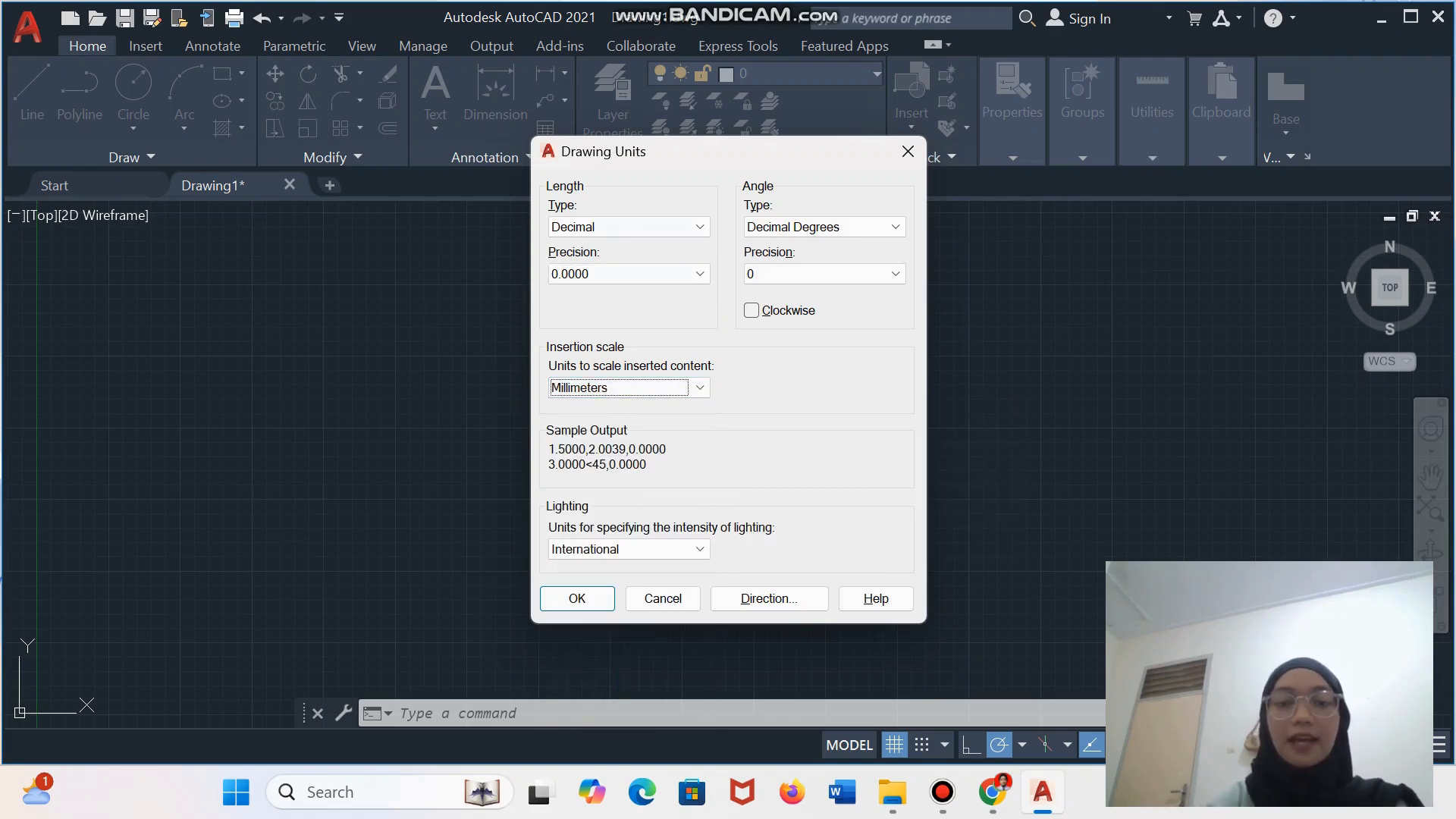
click(577, 598)
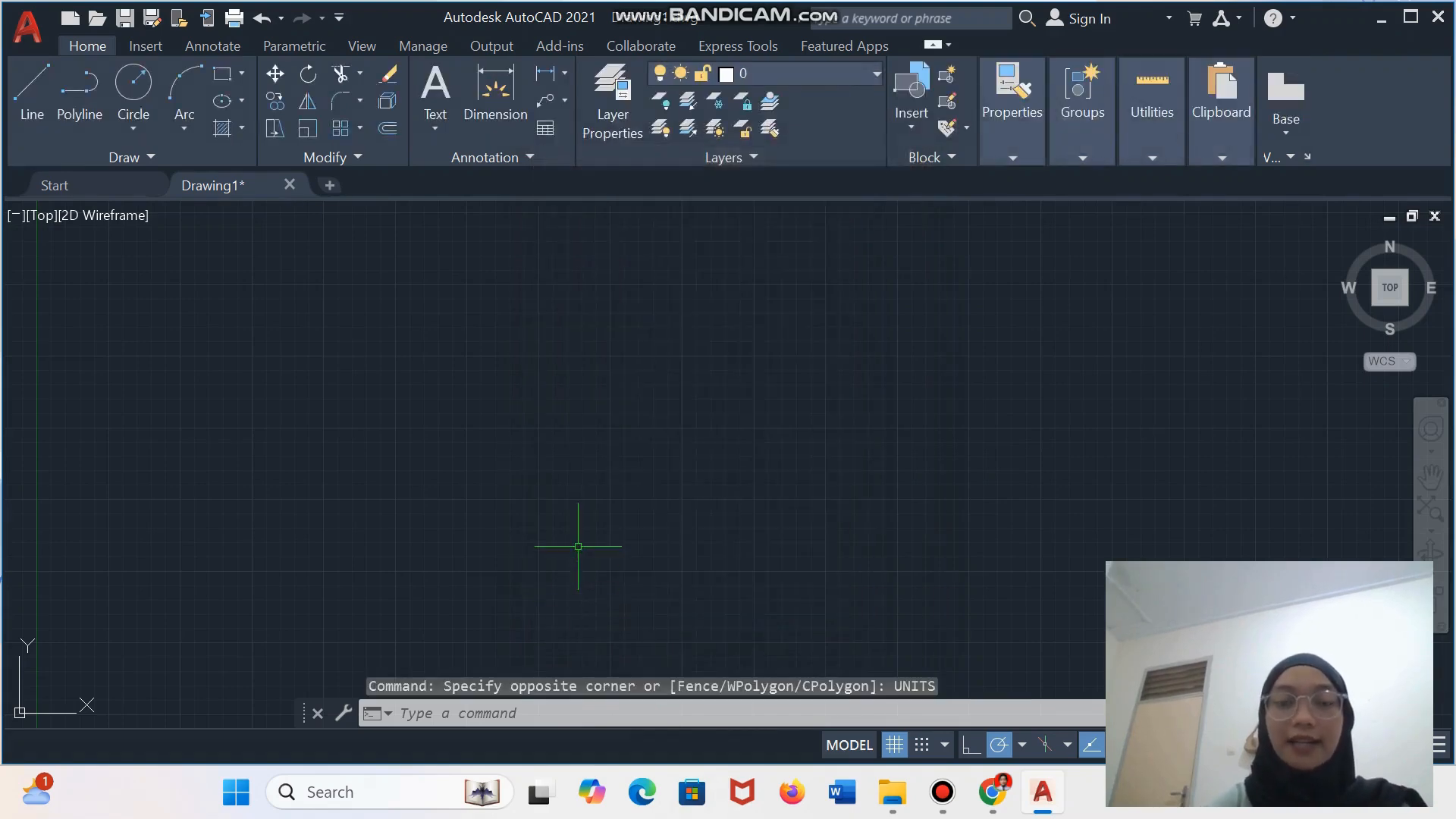
- Review the snap, grid and polar tracking drafting settings, and enable all object snap modes
click(543, 348)
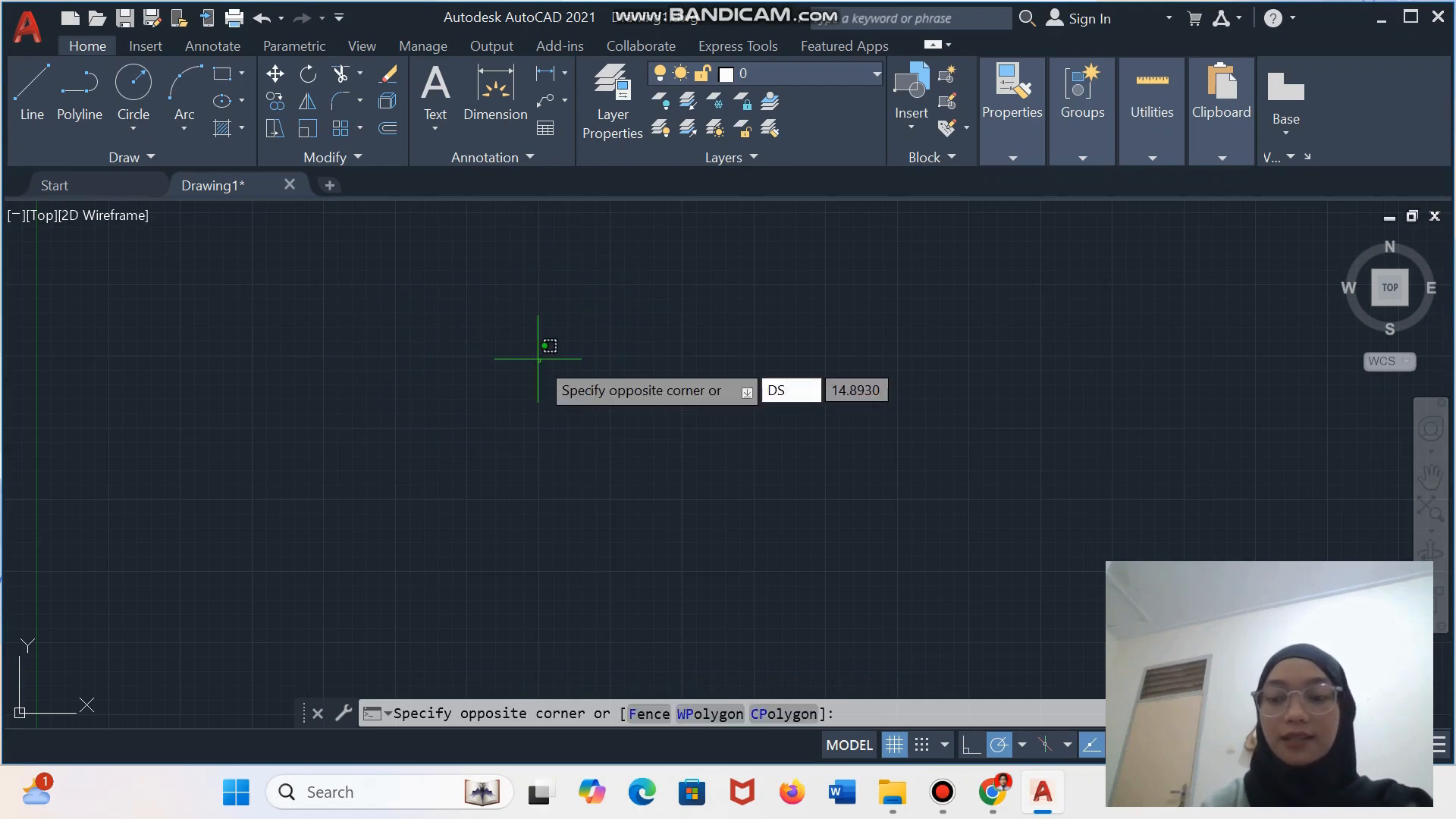
key(Return)
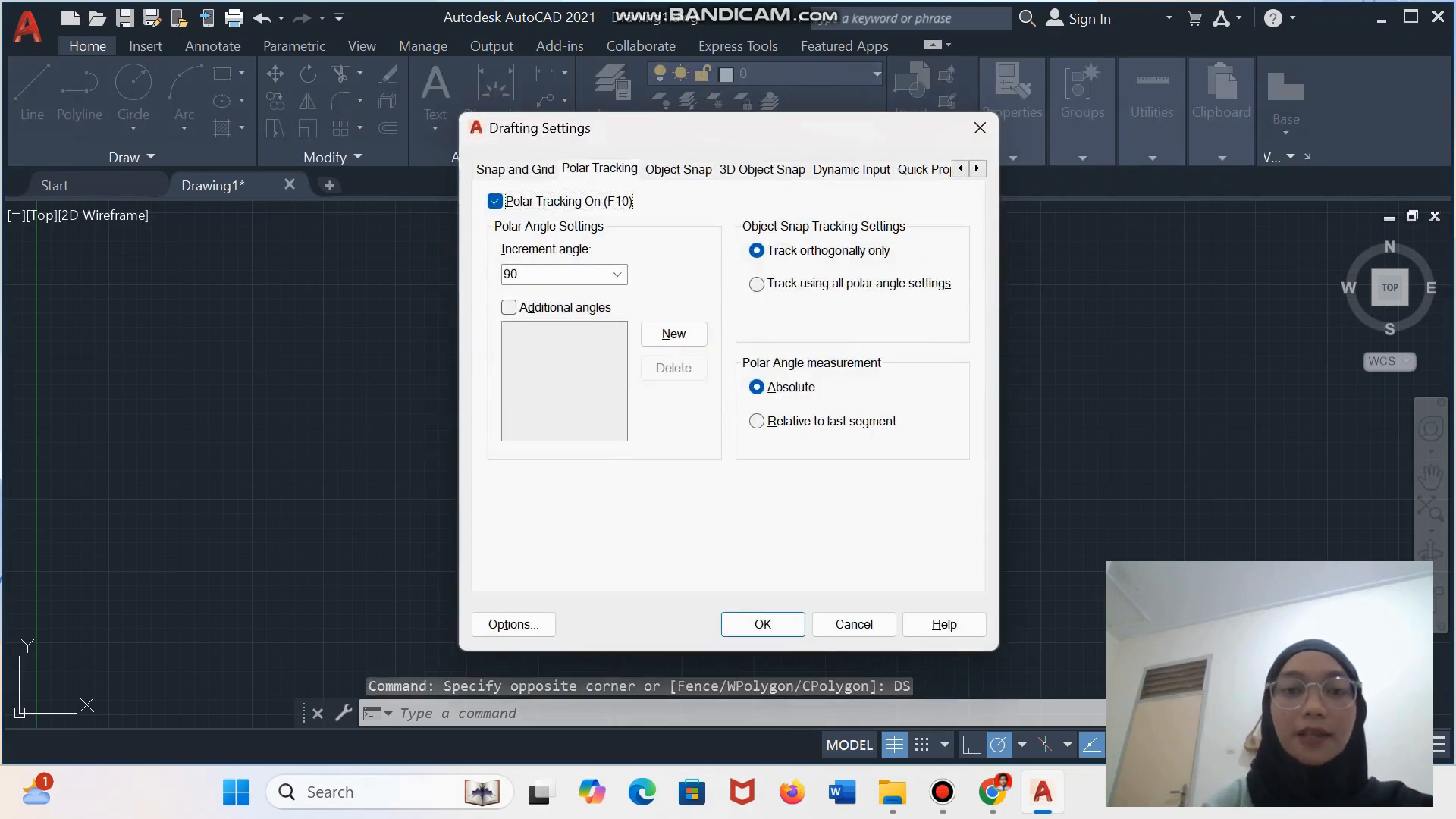
click(515, 169)
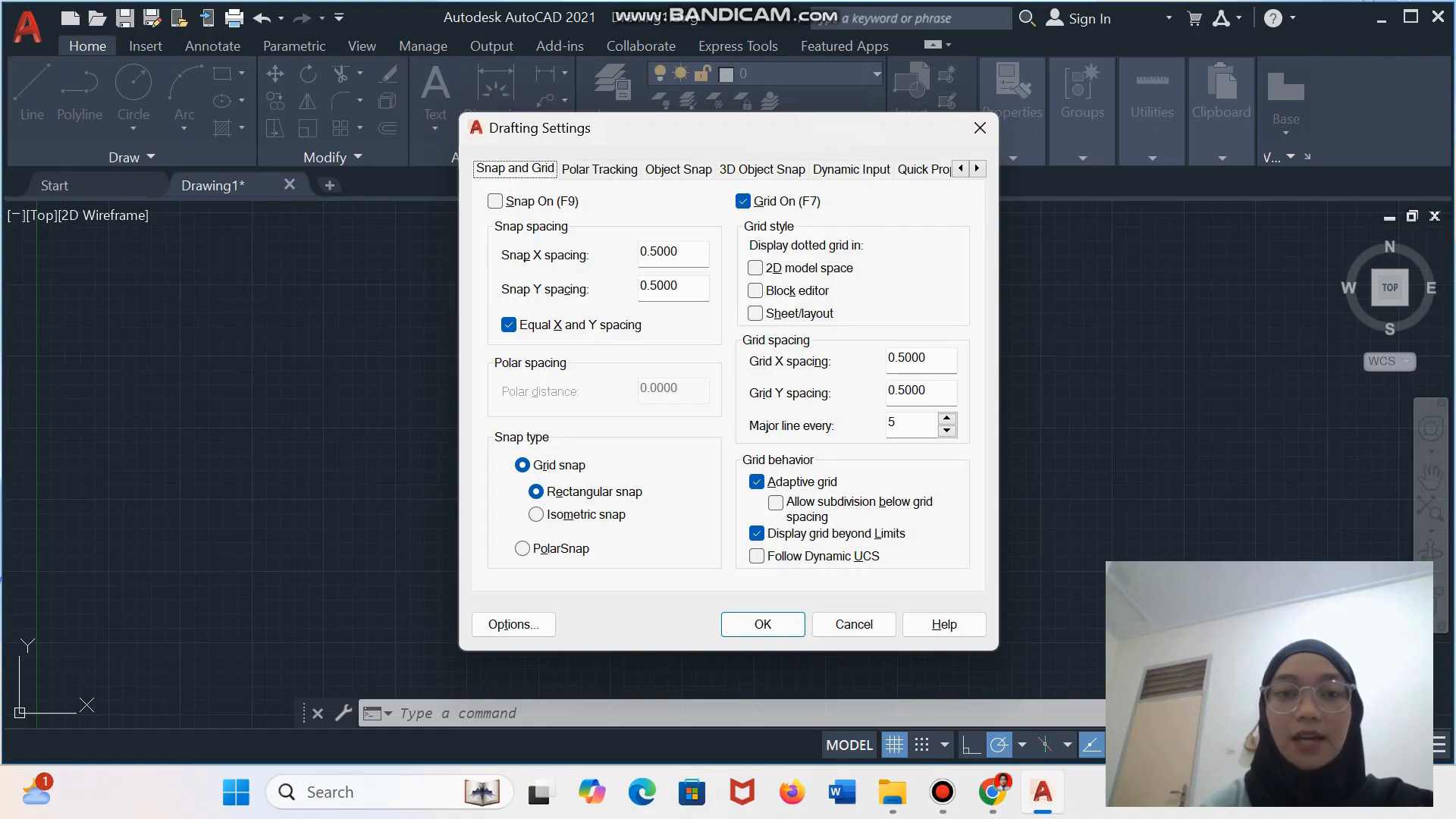
click(599, 170)
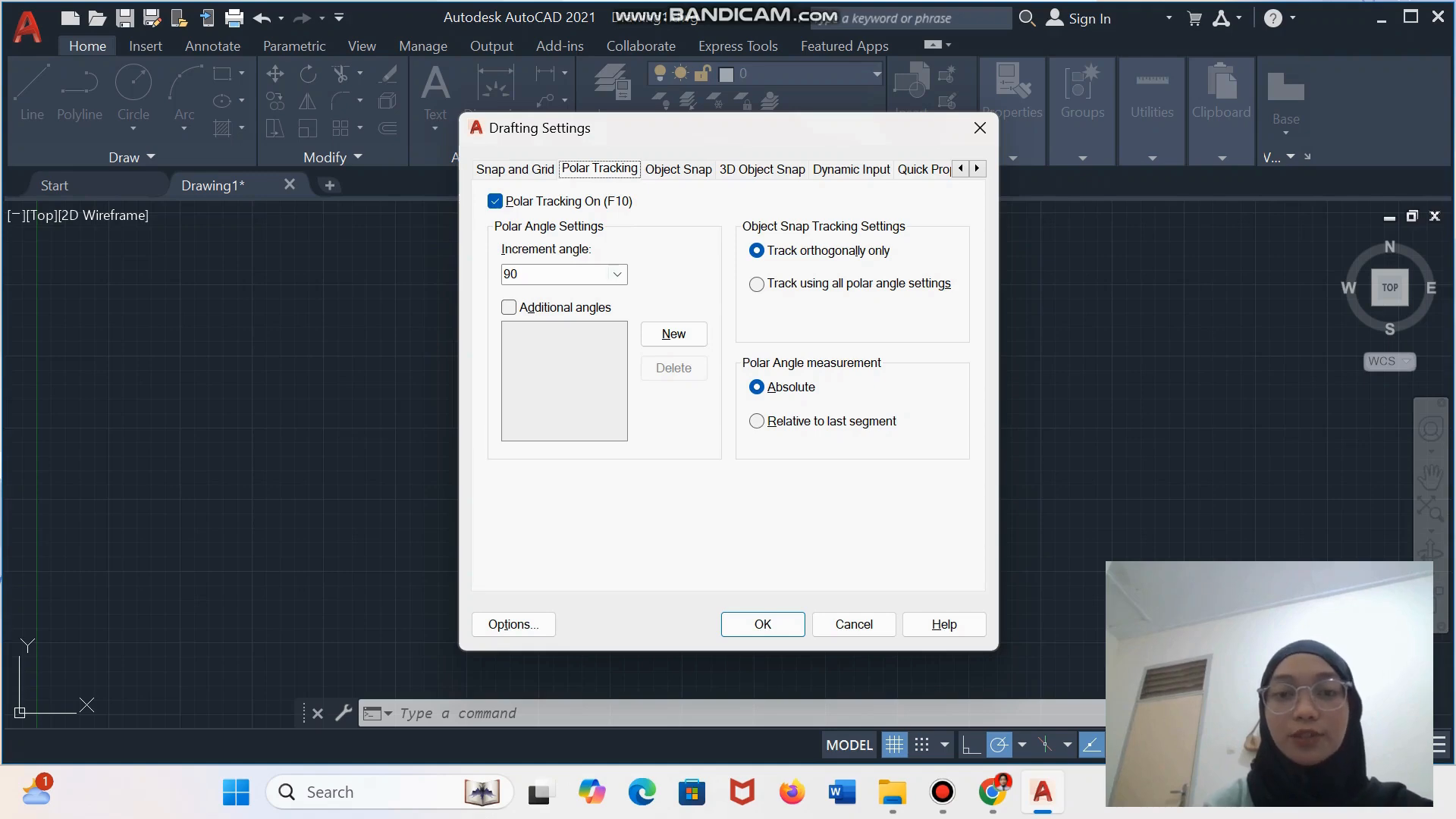
click(679, 169)
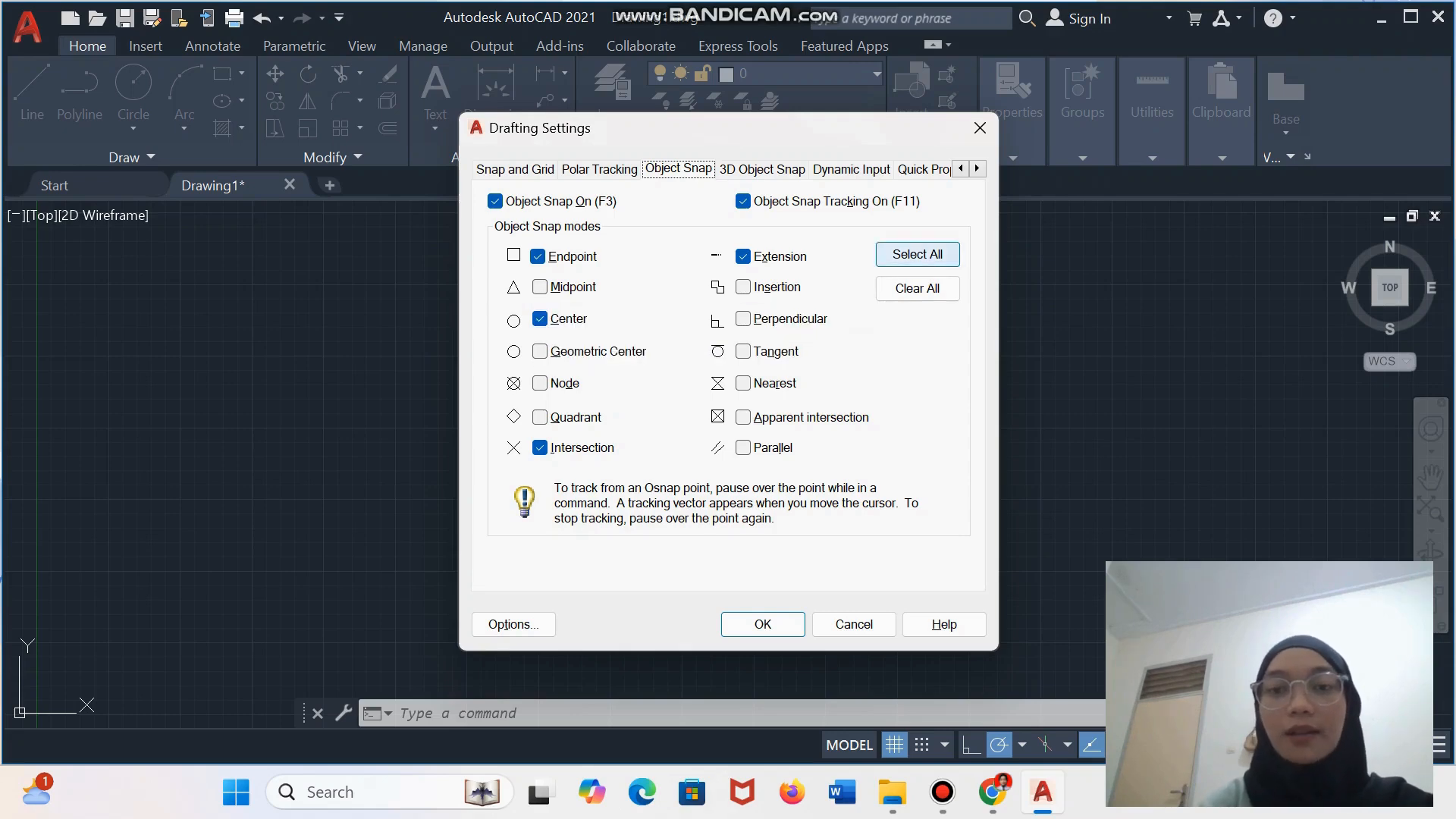
click(917, 255)
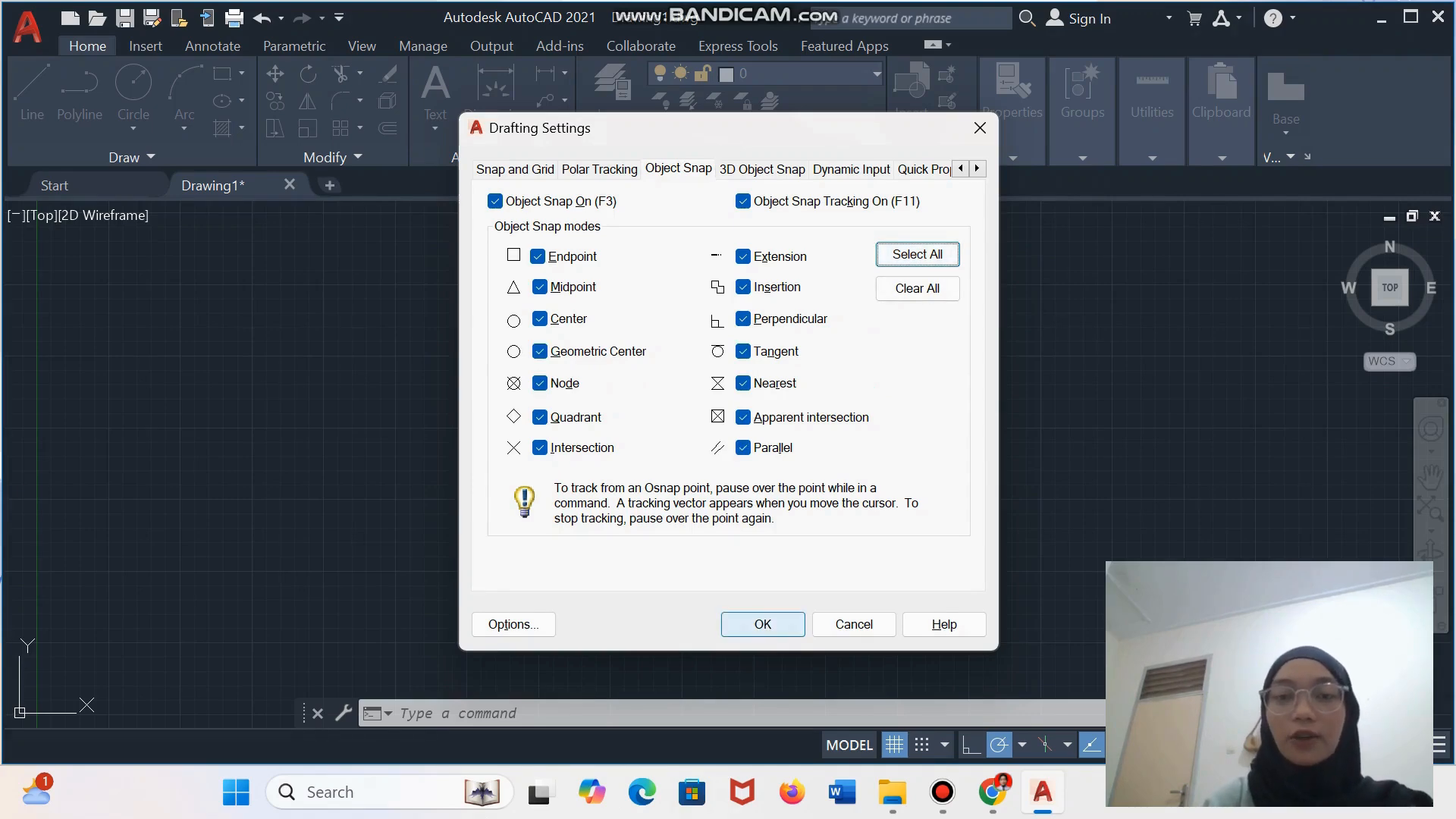
click(763, 624)
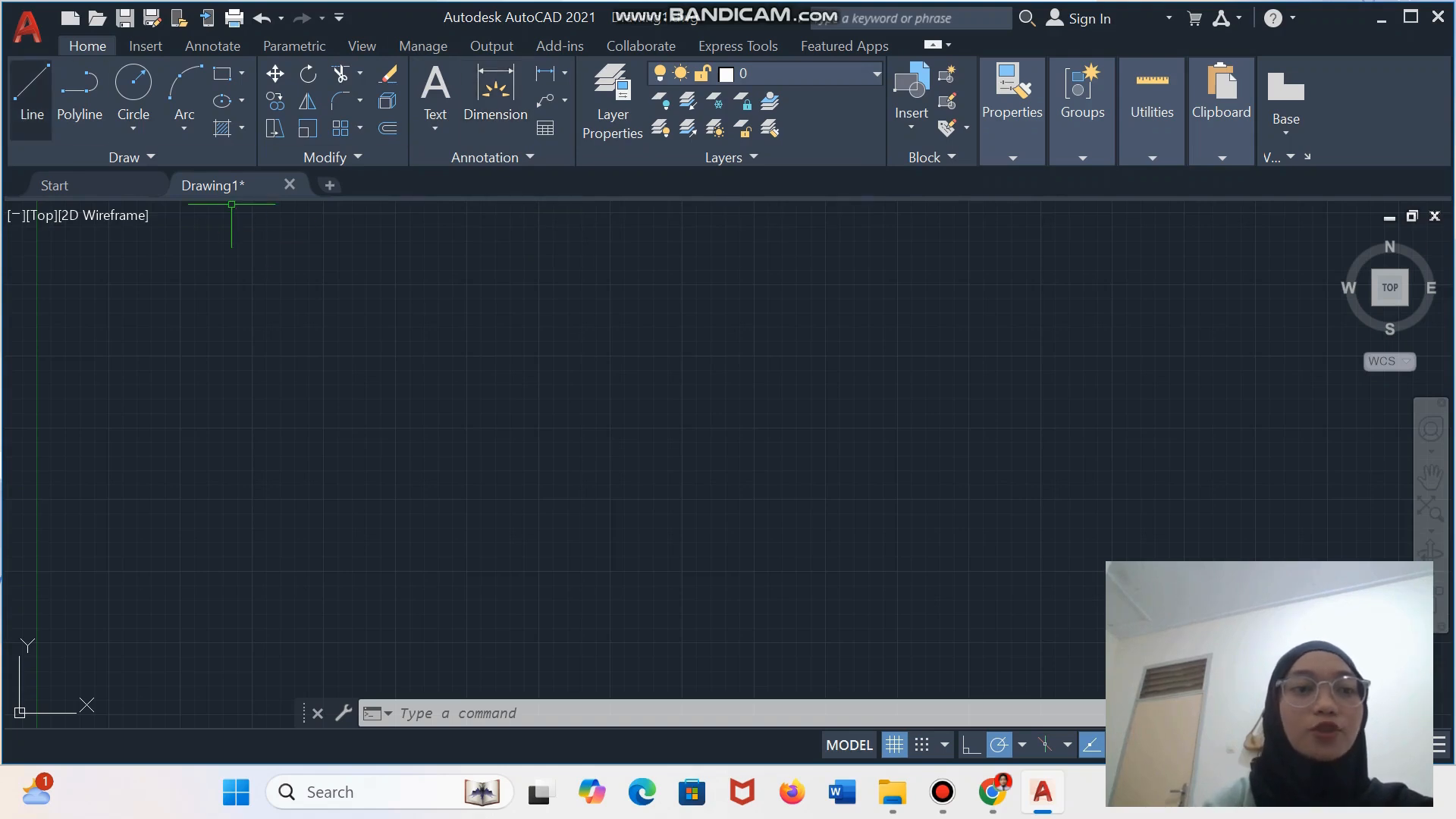
- Draw a single horizontal line in the empty drawing area with the Line tool and end the command
click(32, 95)
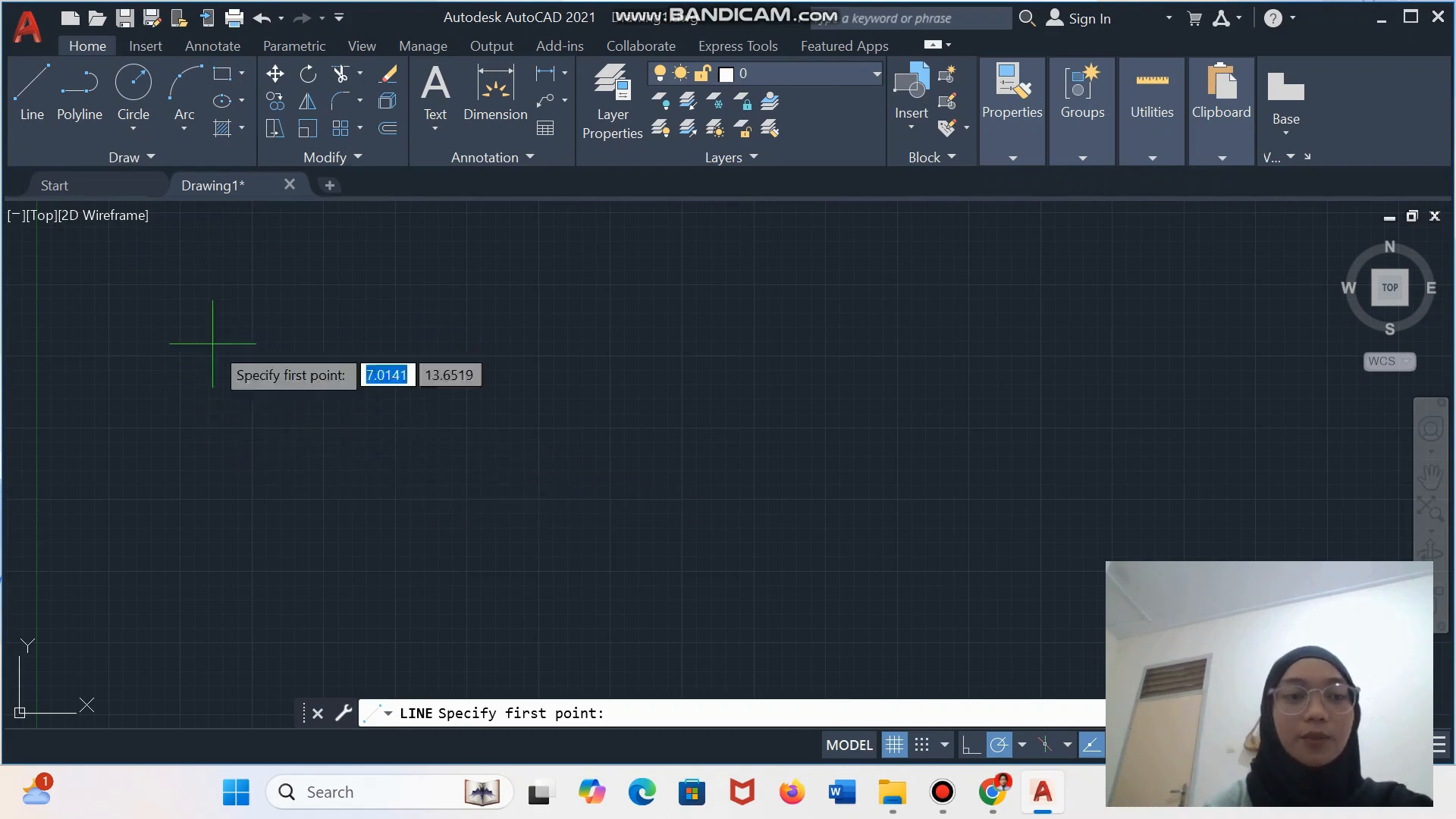
click(32, 95)
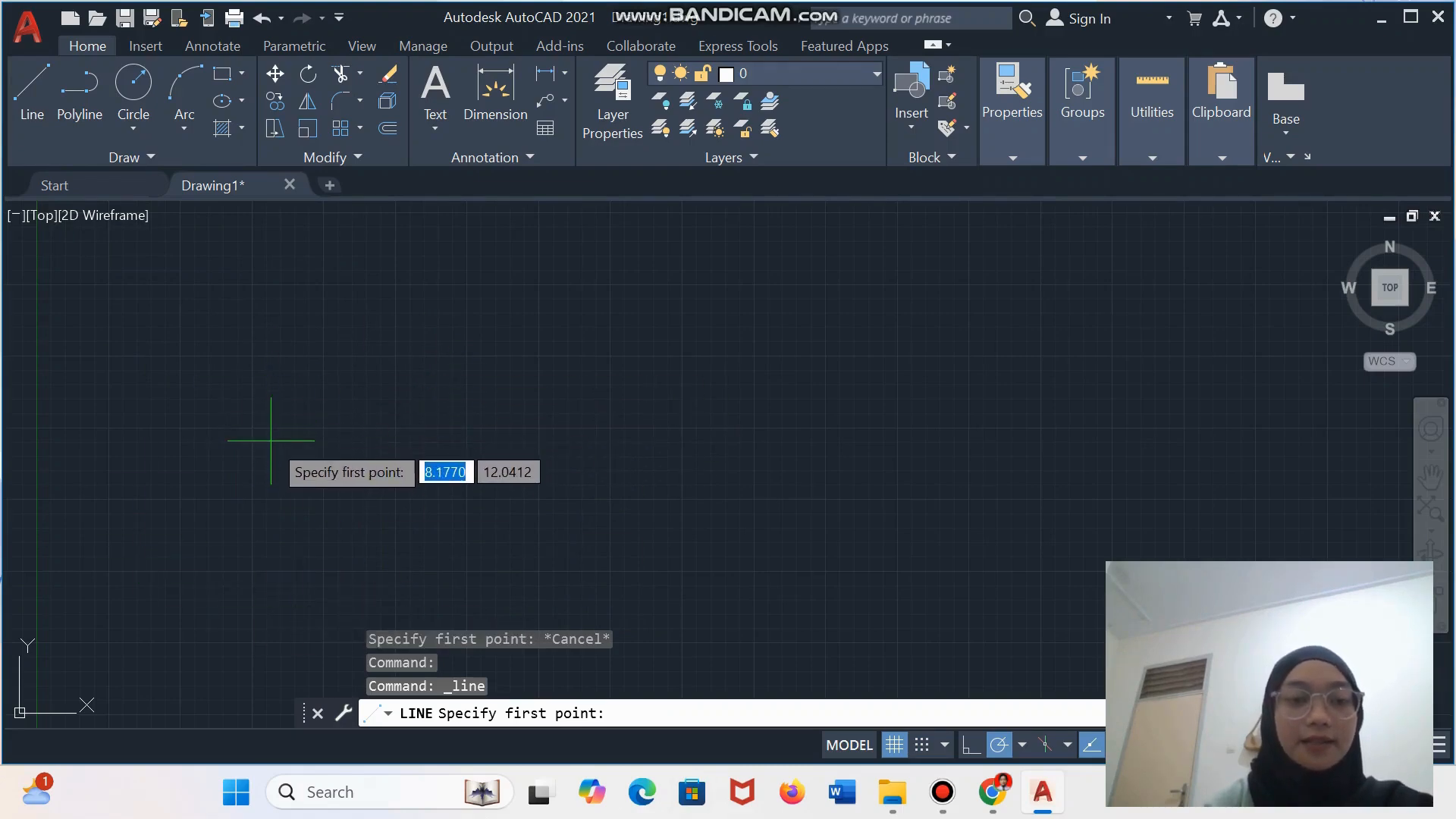
click(251, 423)
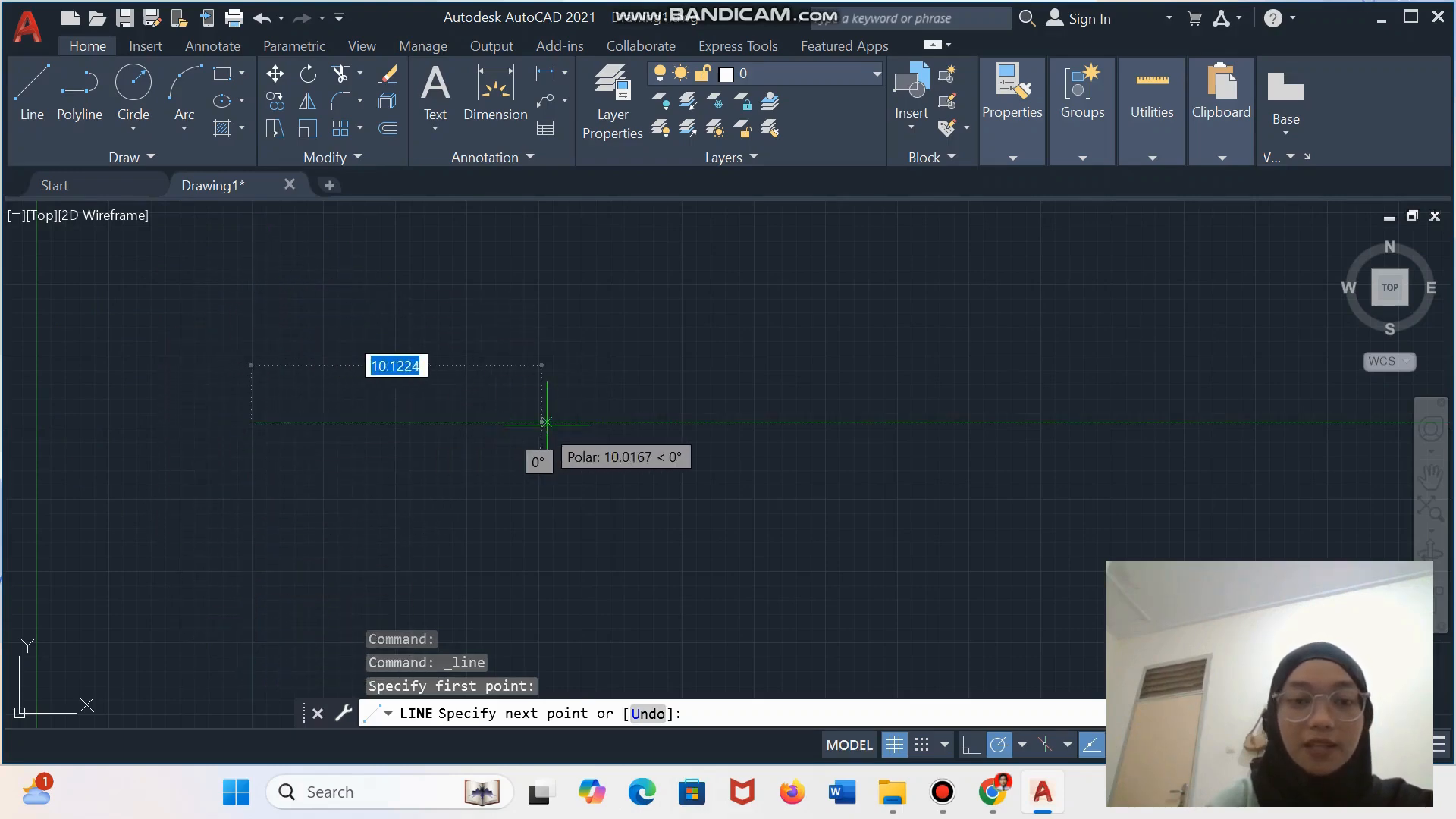
click(579, 421)
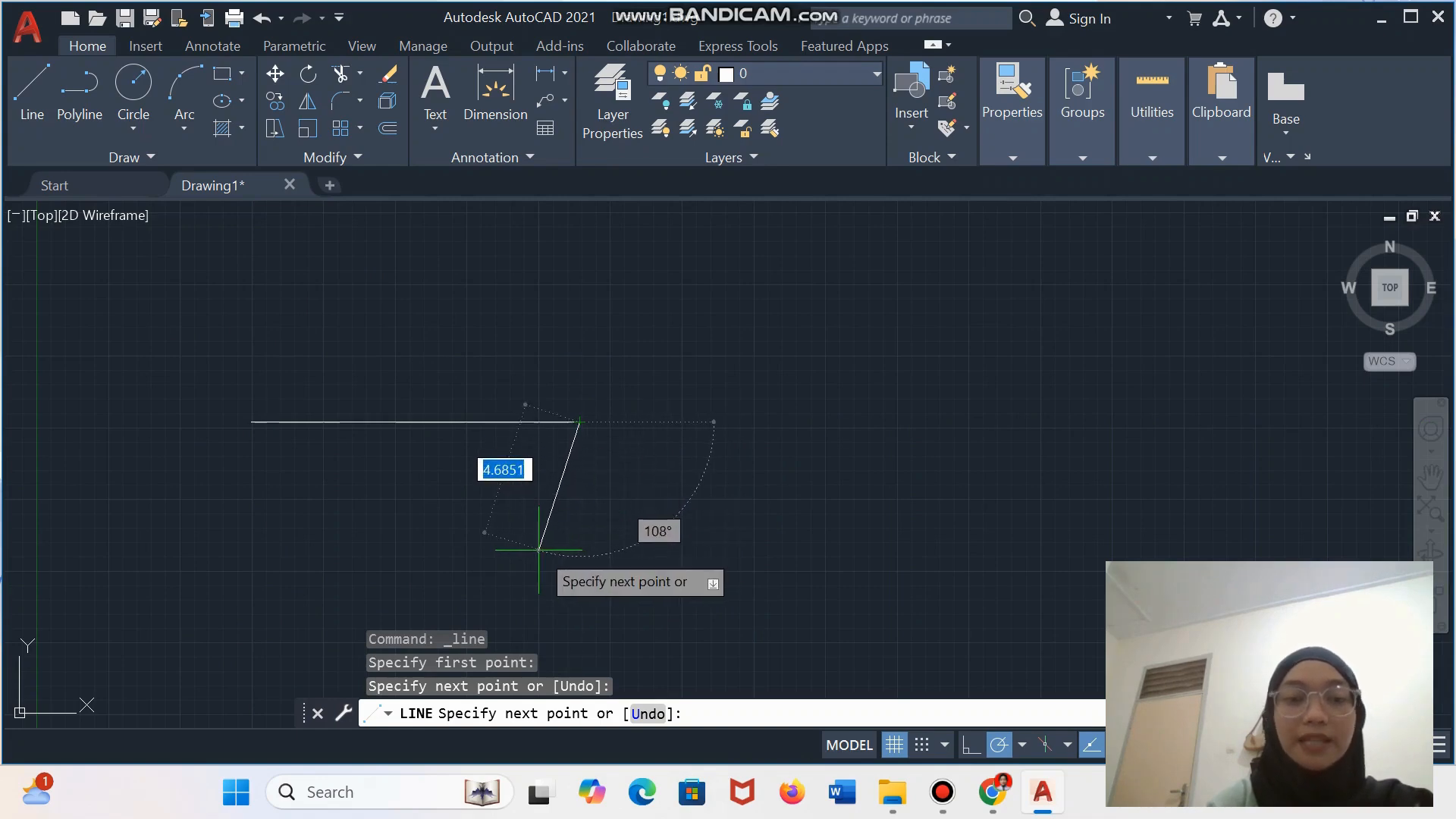
key(Escape)
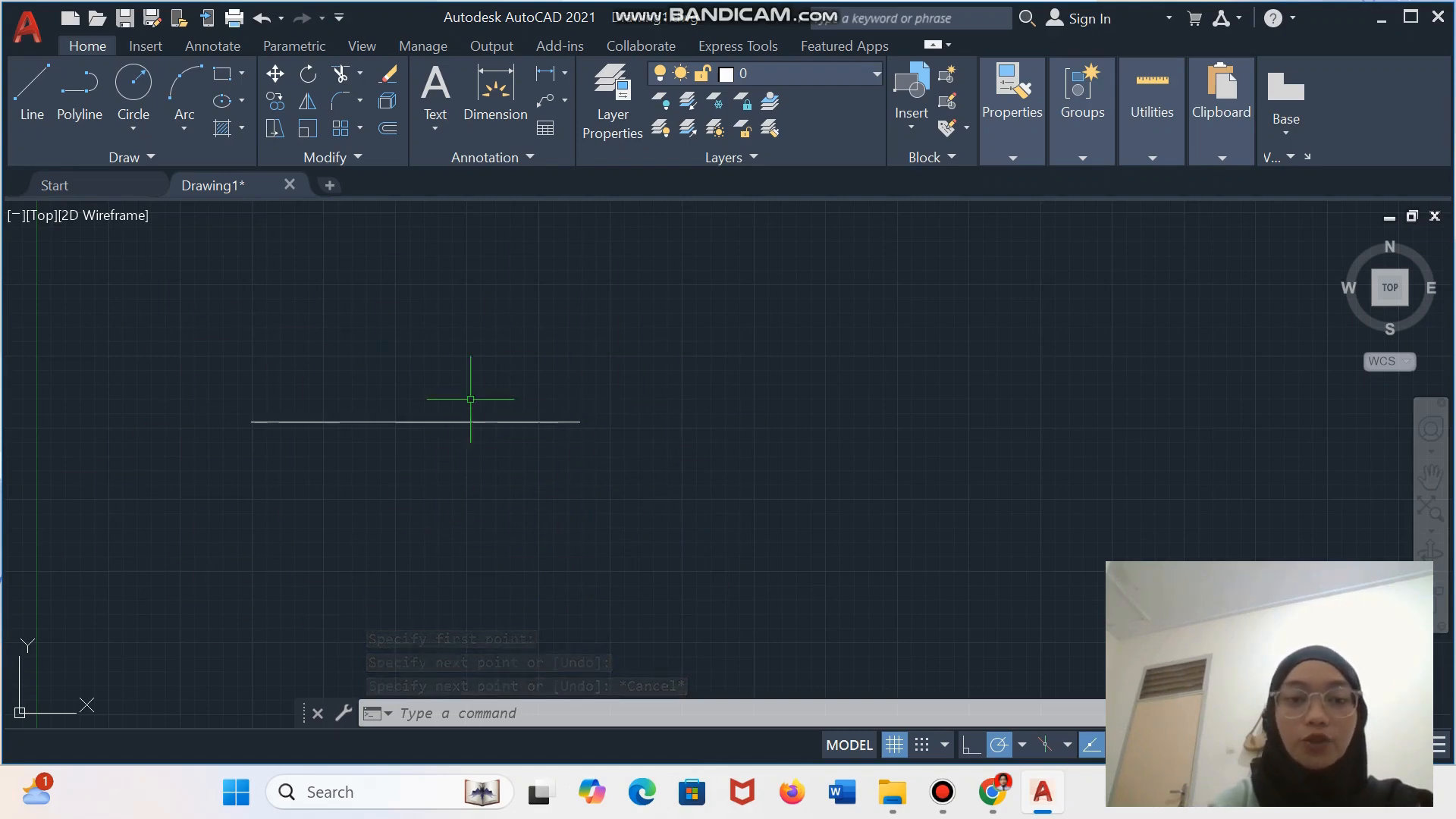
- Complete a rectangle above the horizontal line by drawing its left, top and right sides as connected line segments
click(31, 90)
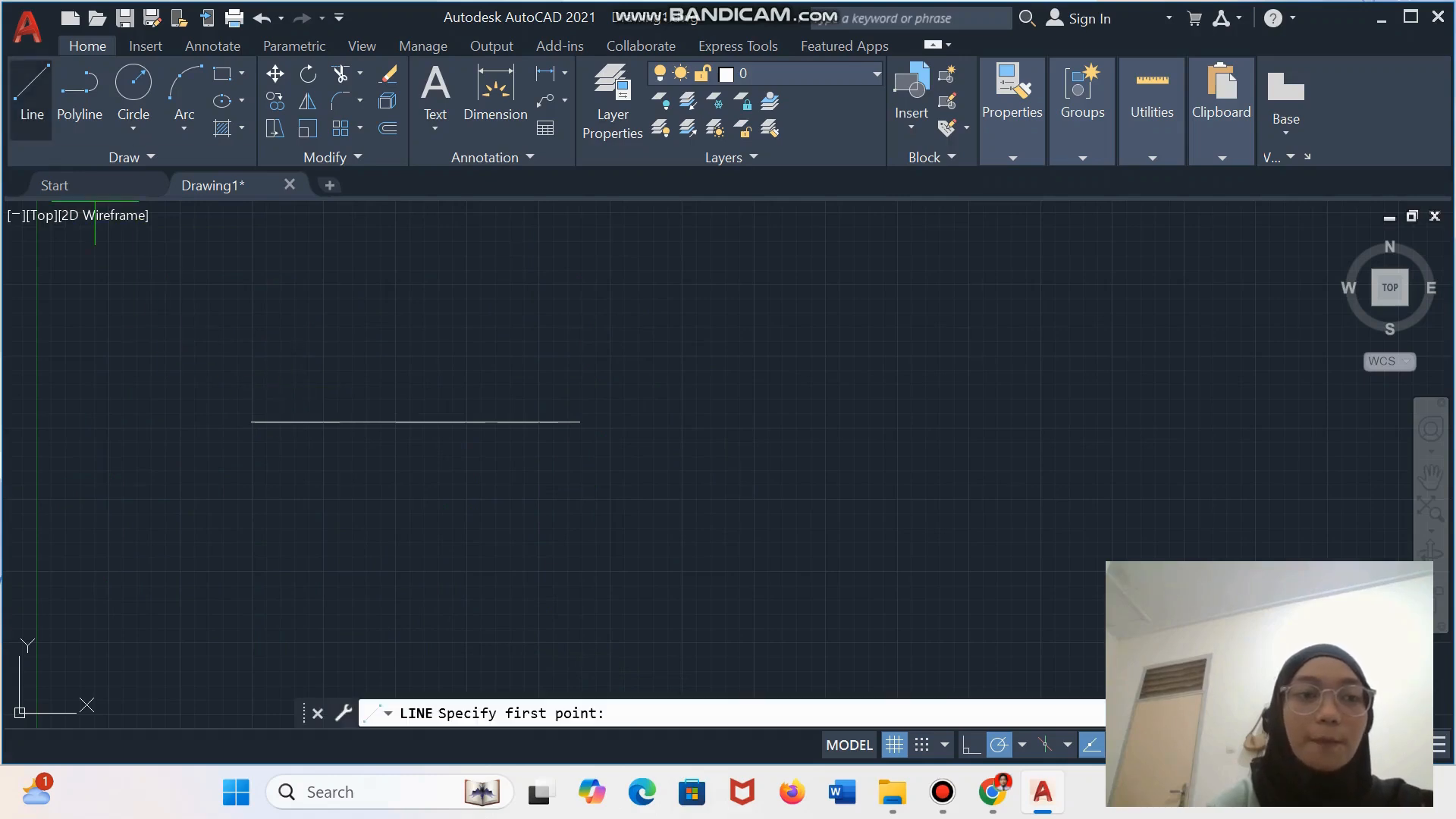
click(252, 422)
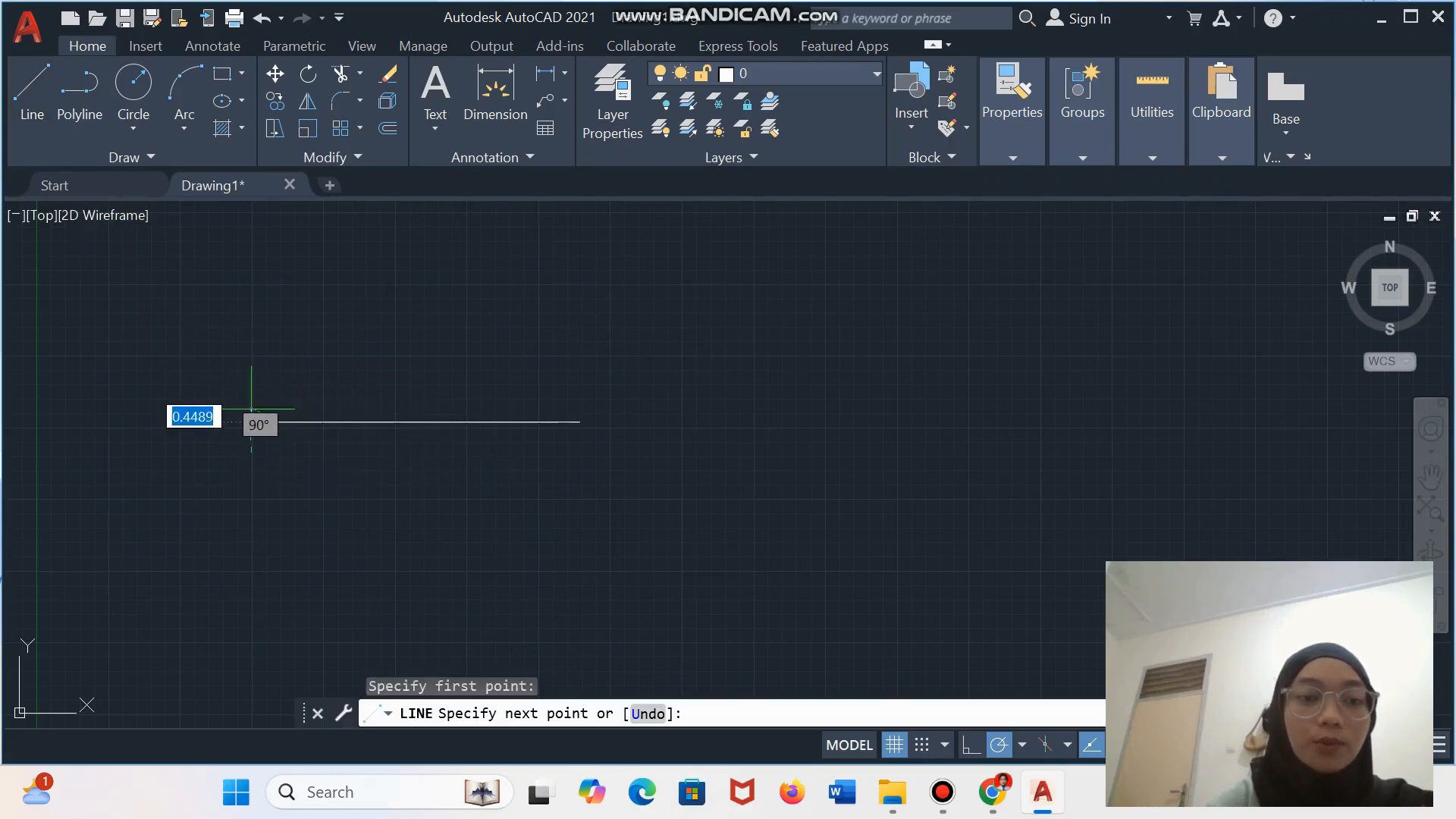
click(251, 272)
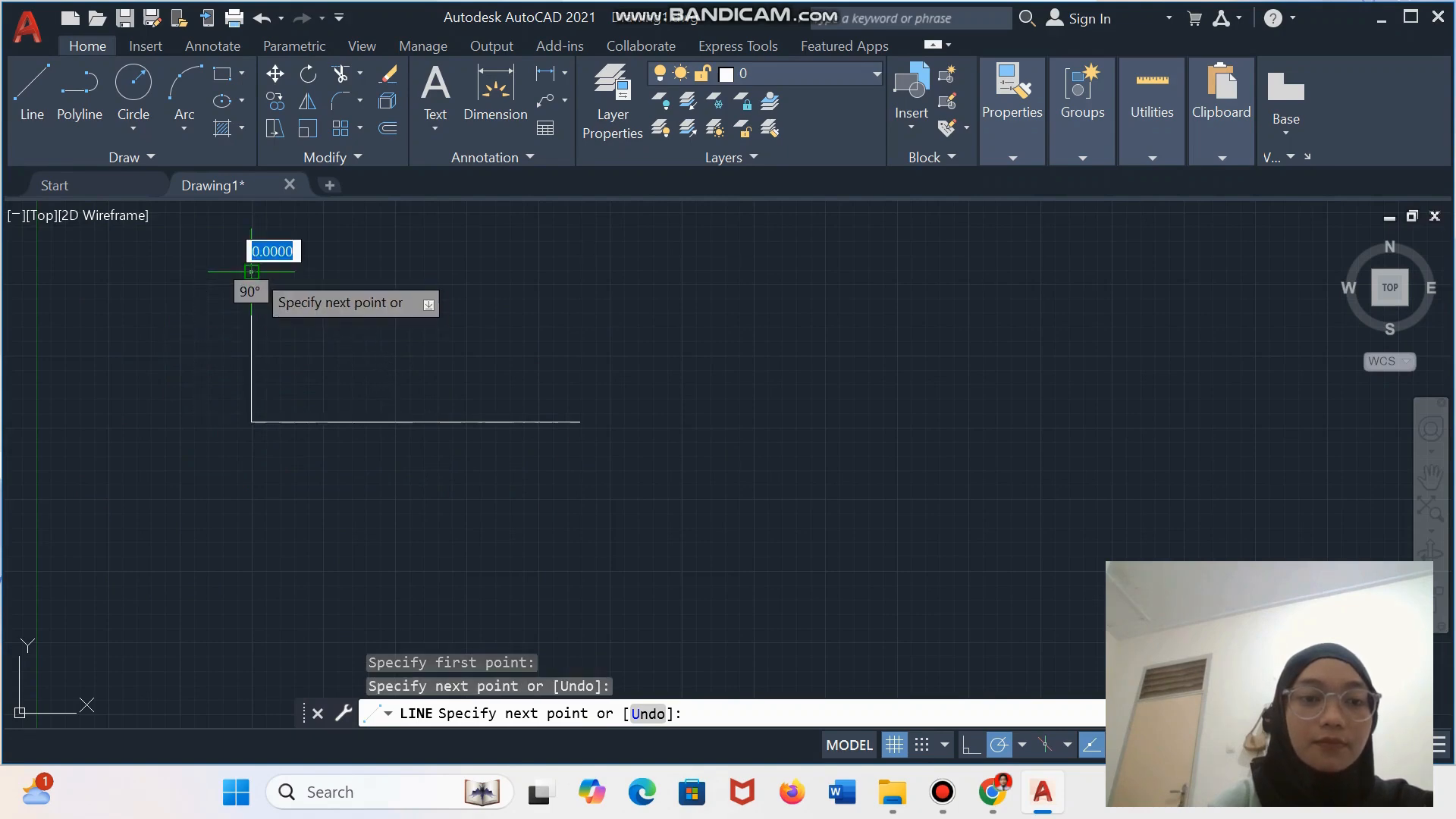
click(578, 271)
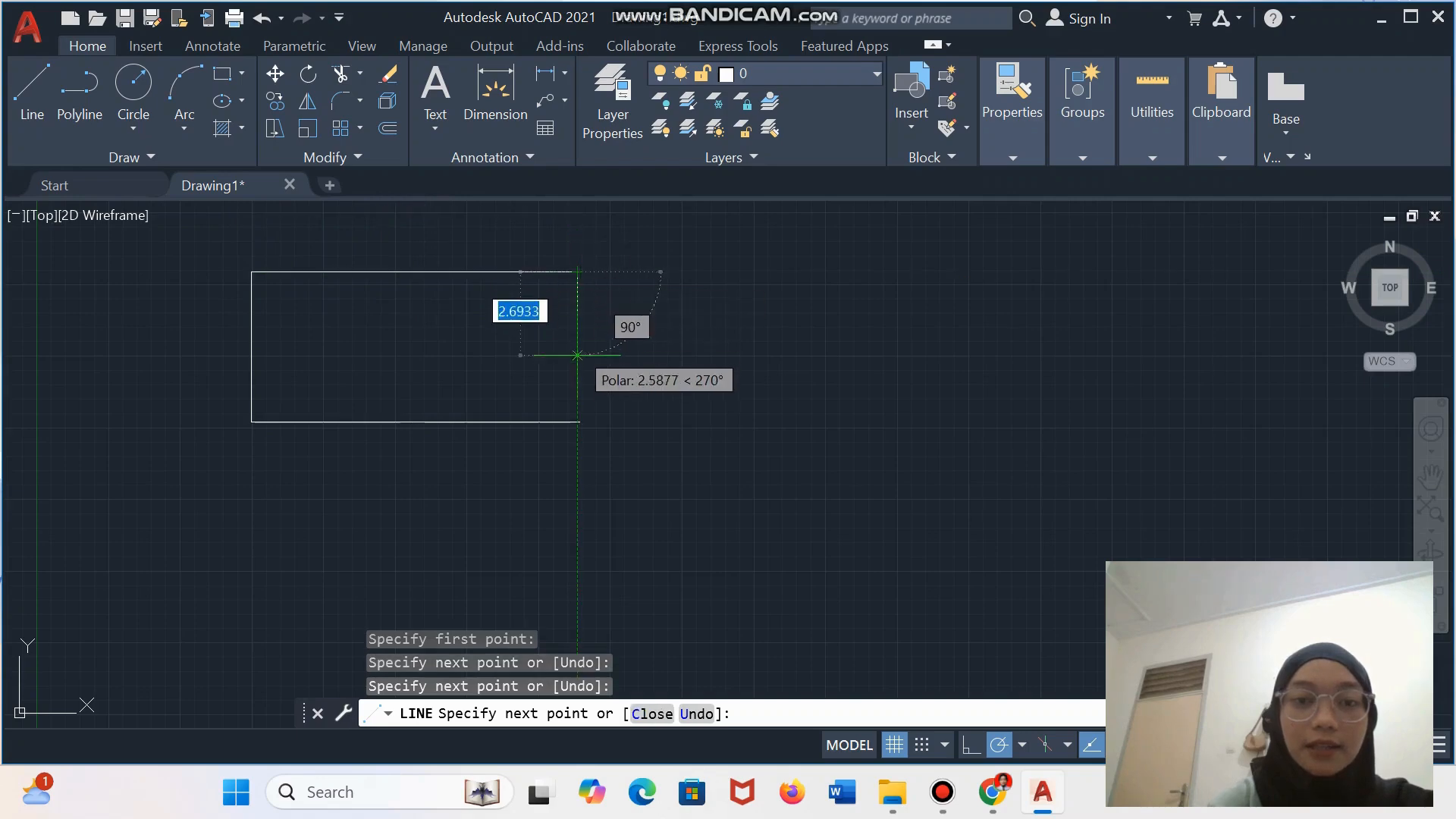
click(578, 421)
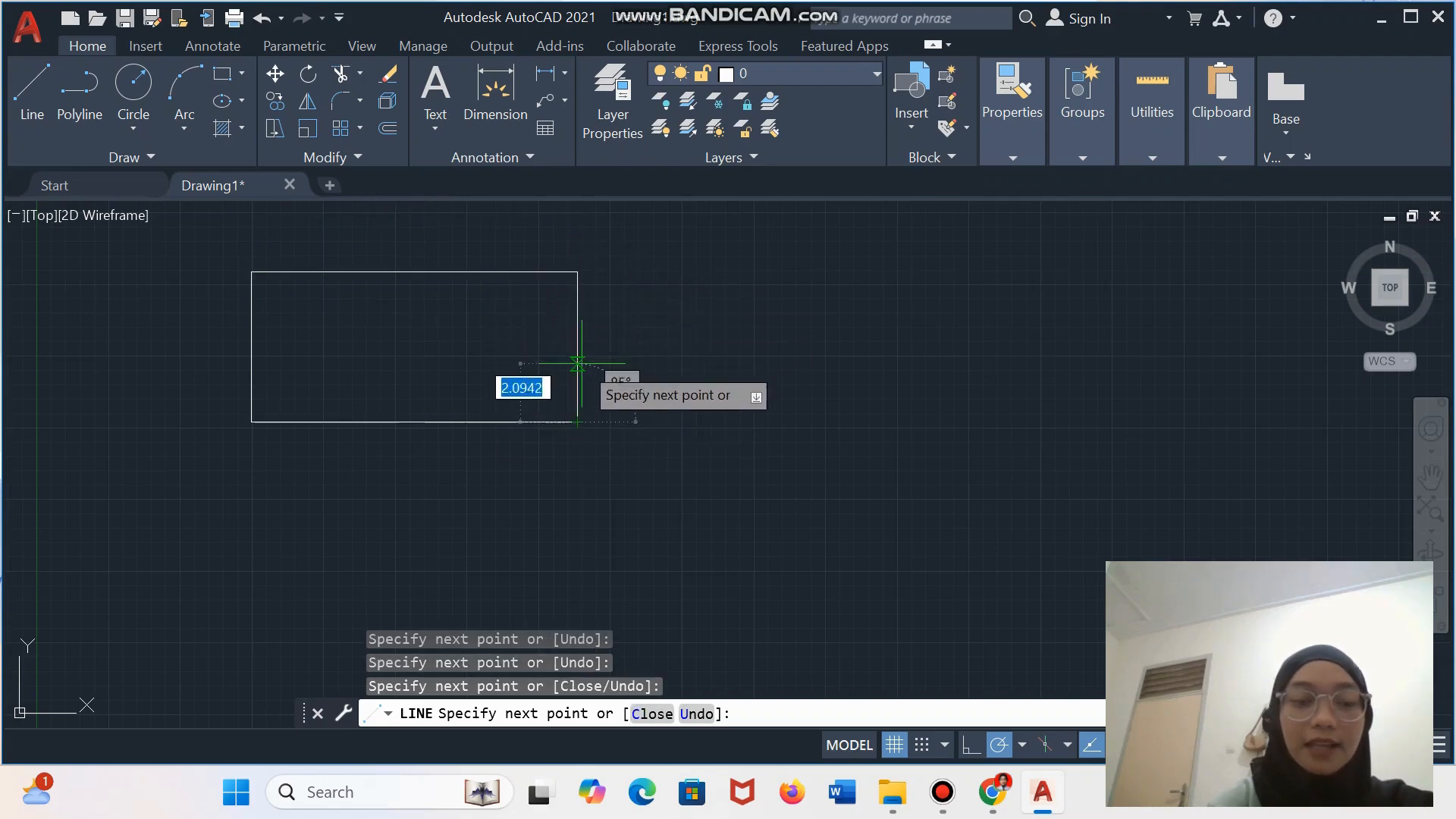
key(Escape)
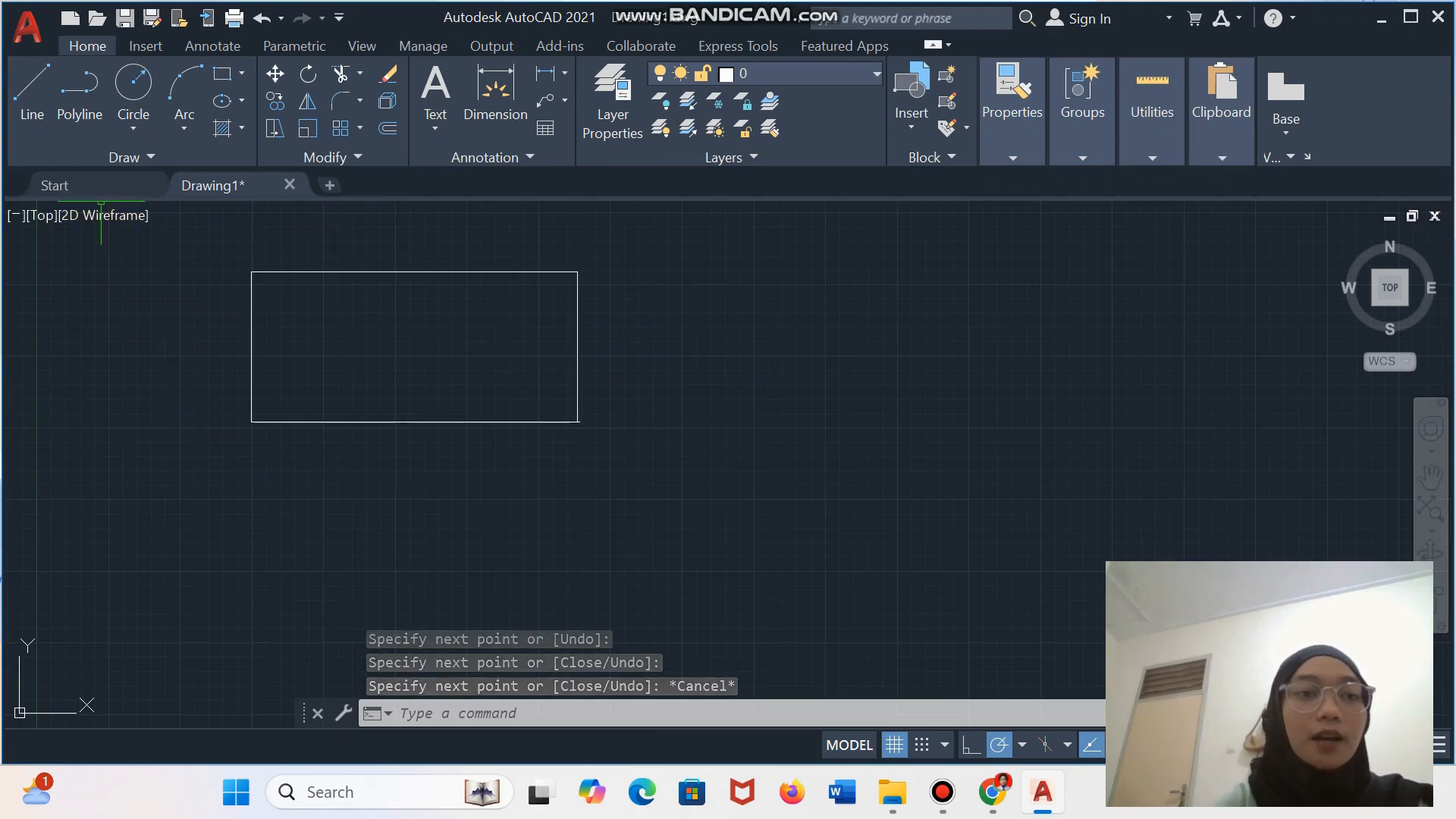
- Draw a four-sided polyline about 11.5 mm wide beside the line rectangle, ending back at its start point
click(79, 91)
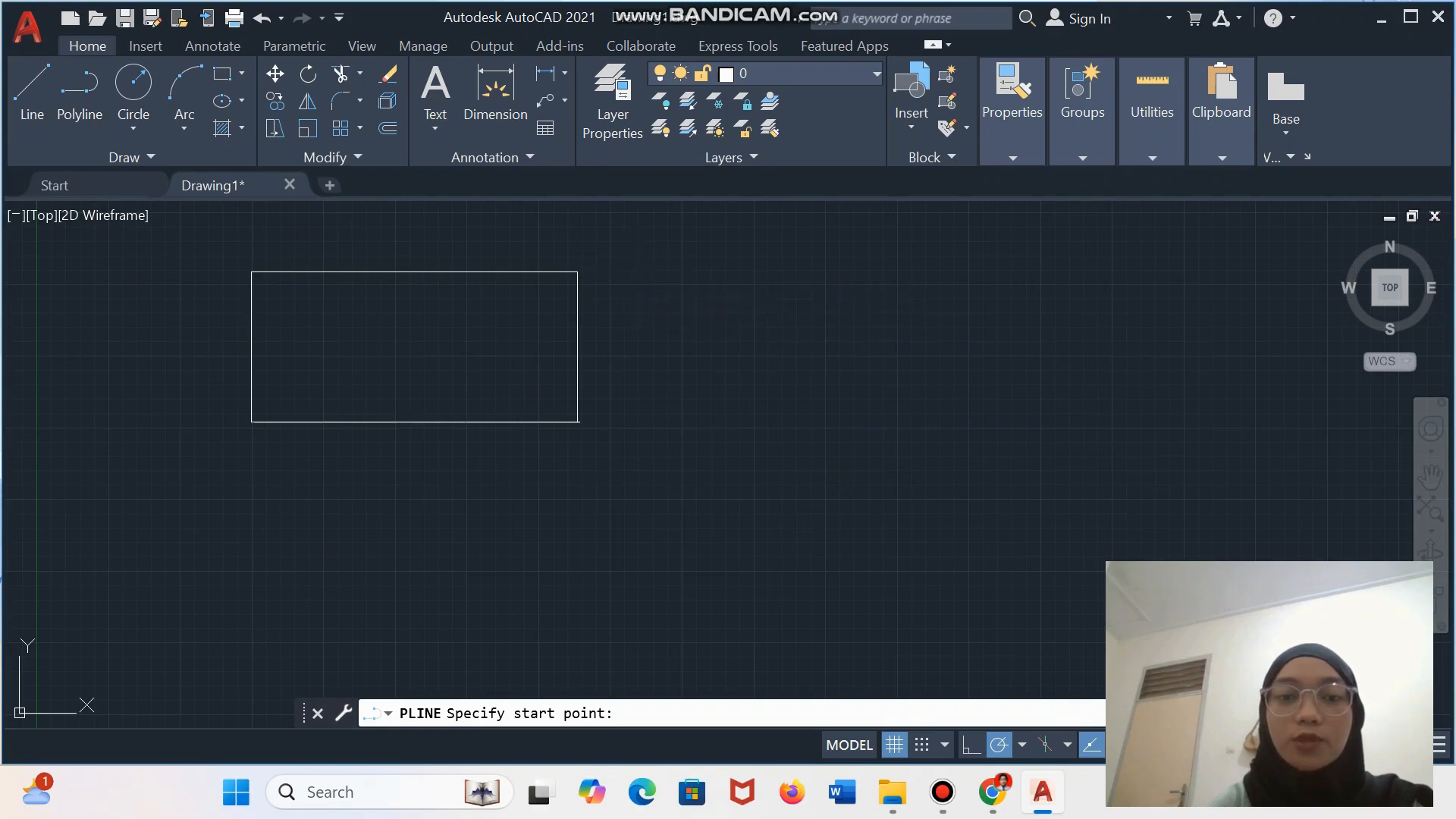
click(637, 270)
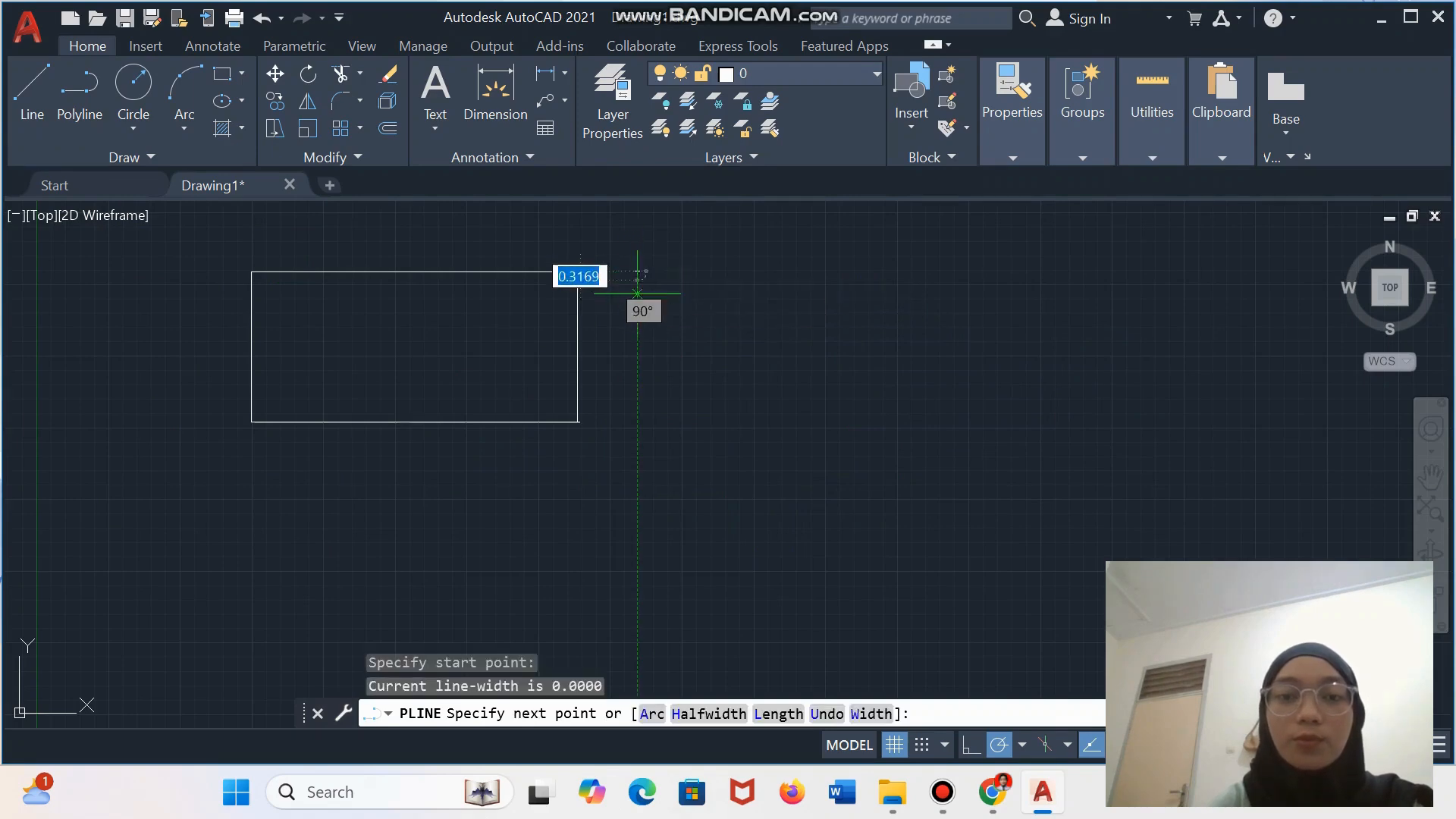
click(637, 423)
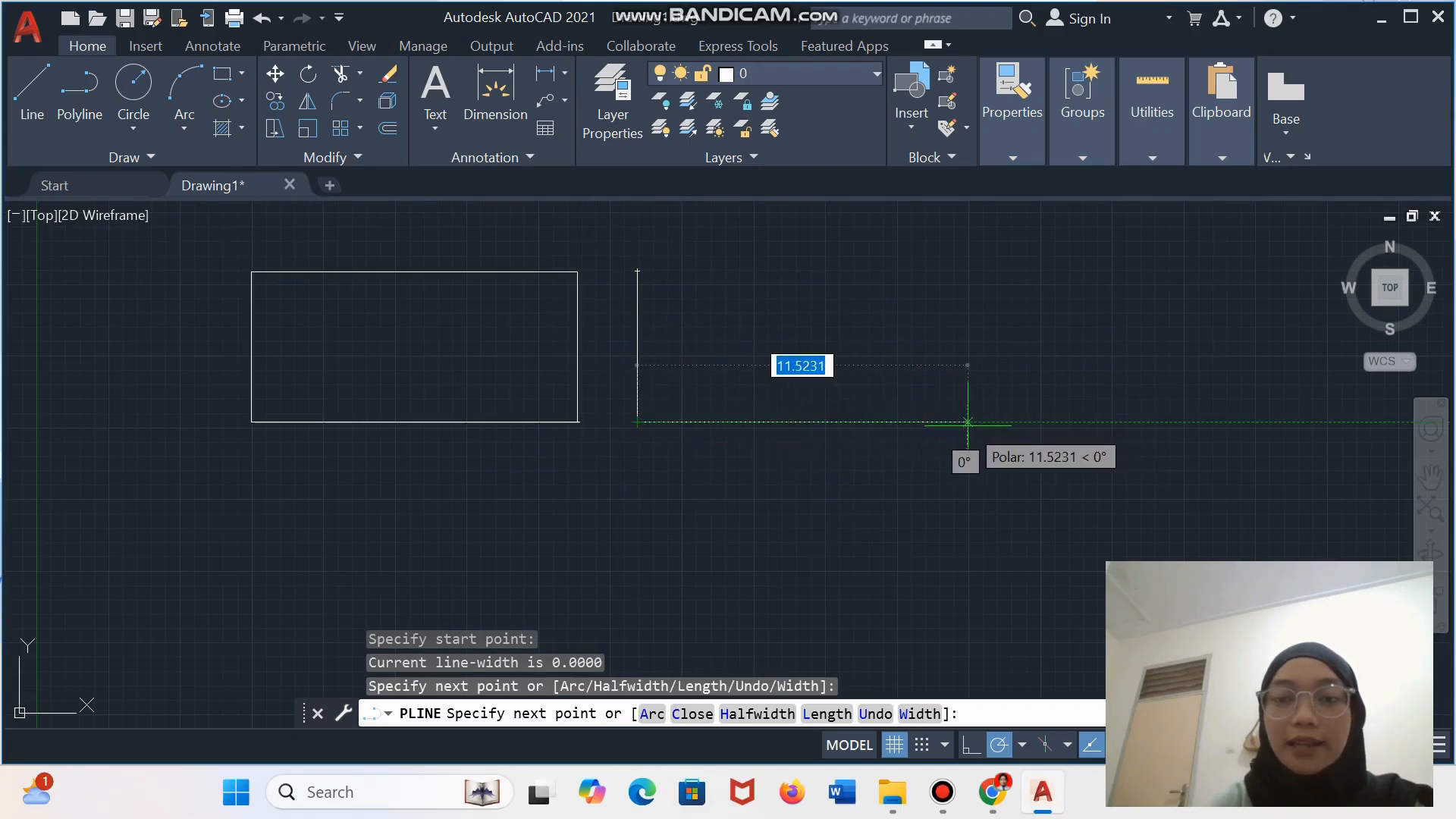
click(966, 422)
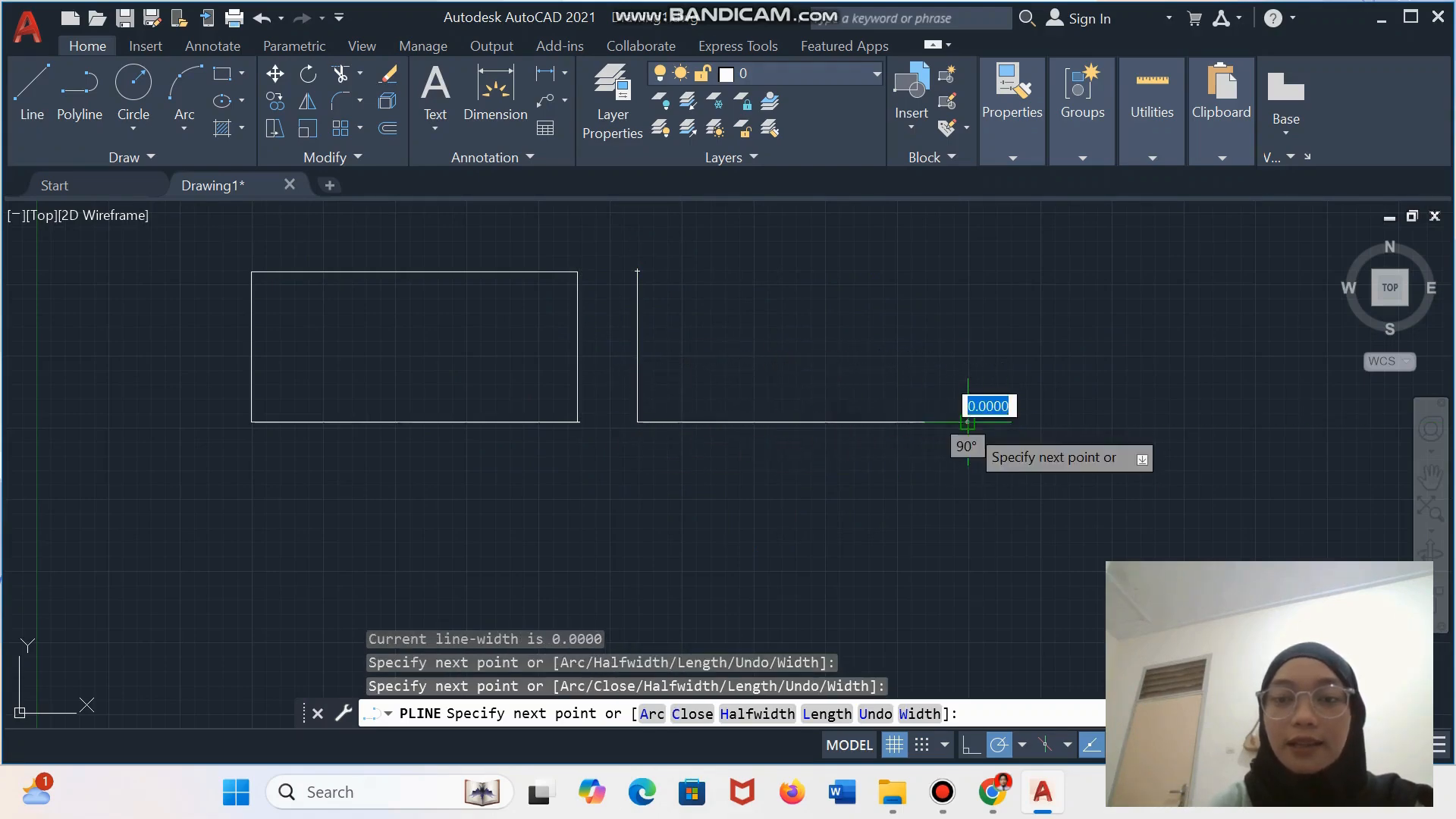
click(968, 275)
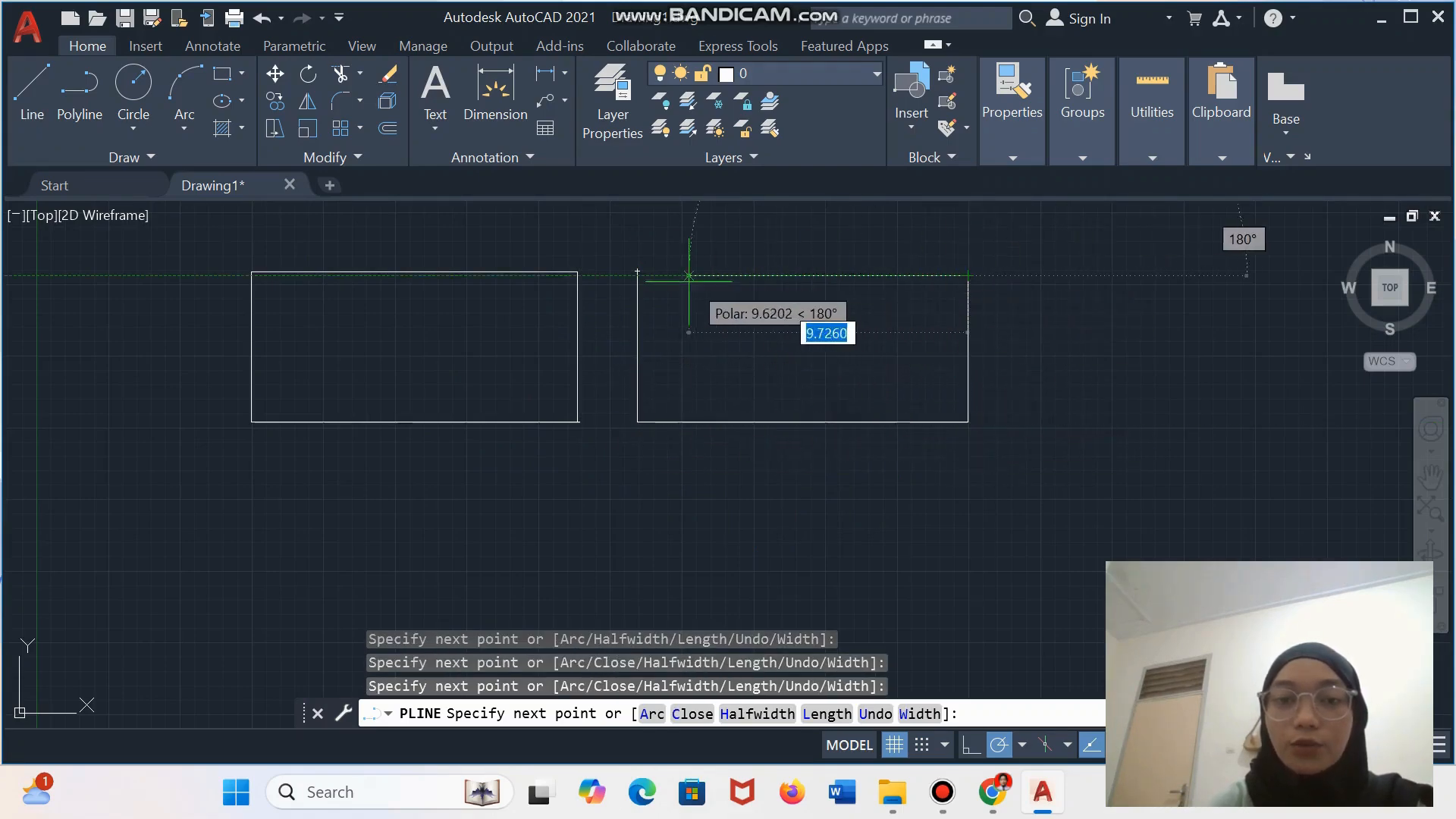
click(637, 271)
key(Escape)
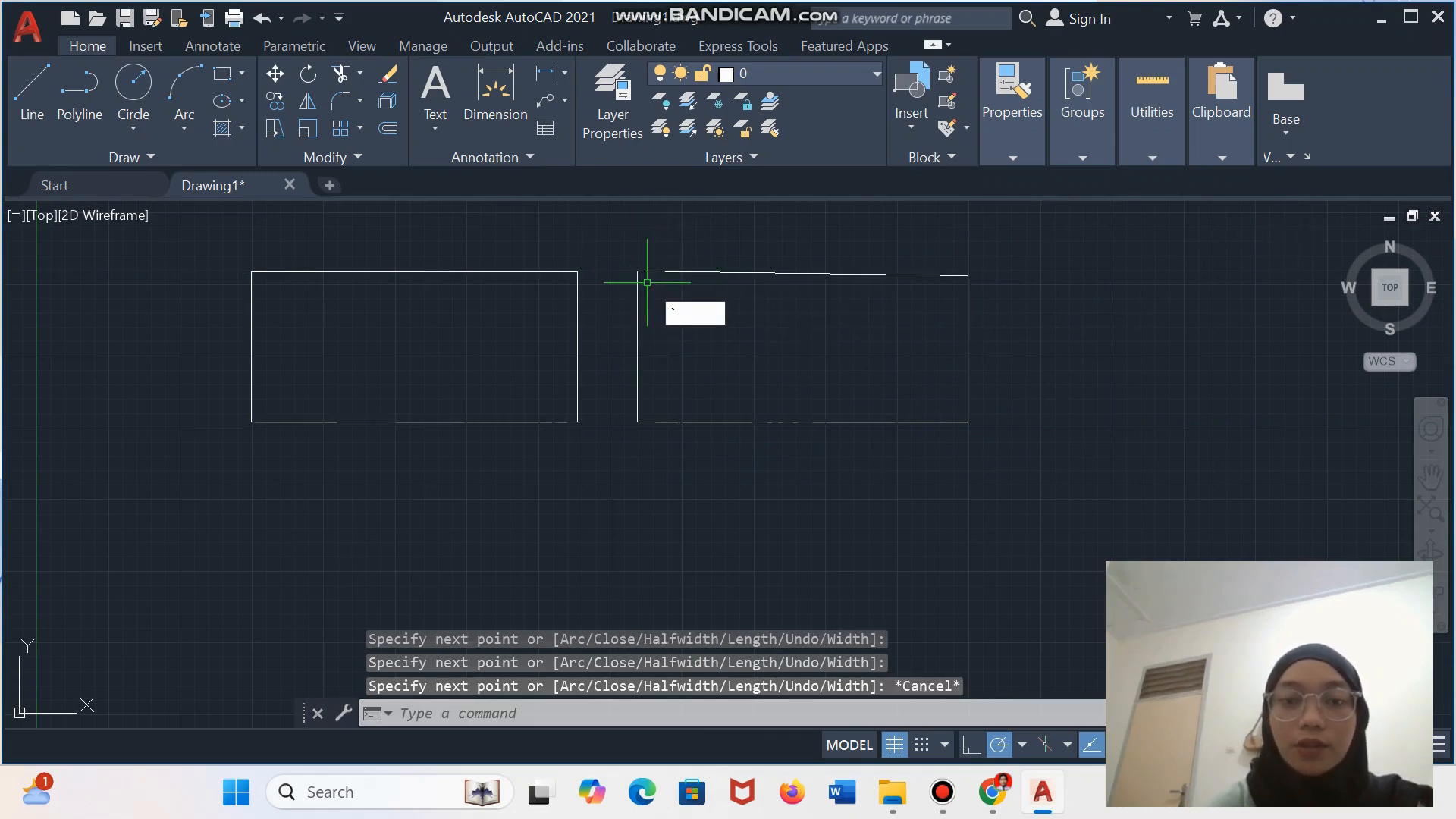
key(Escape)
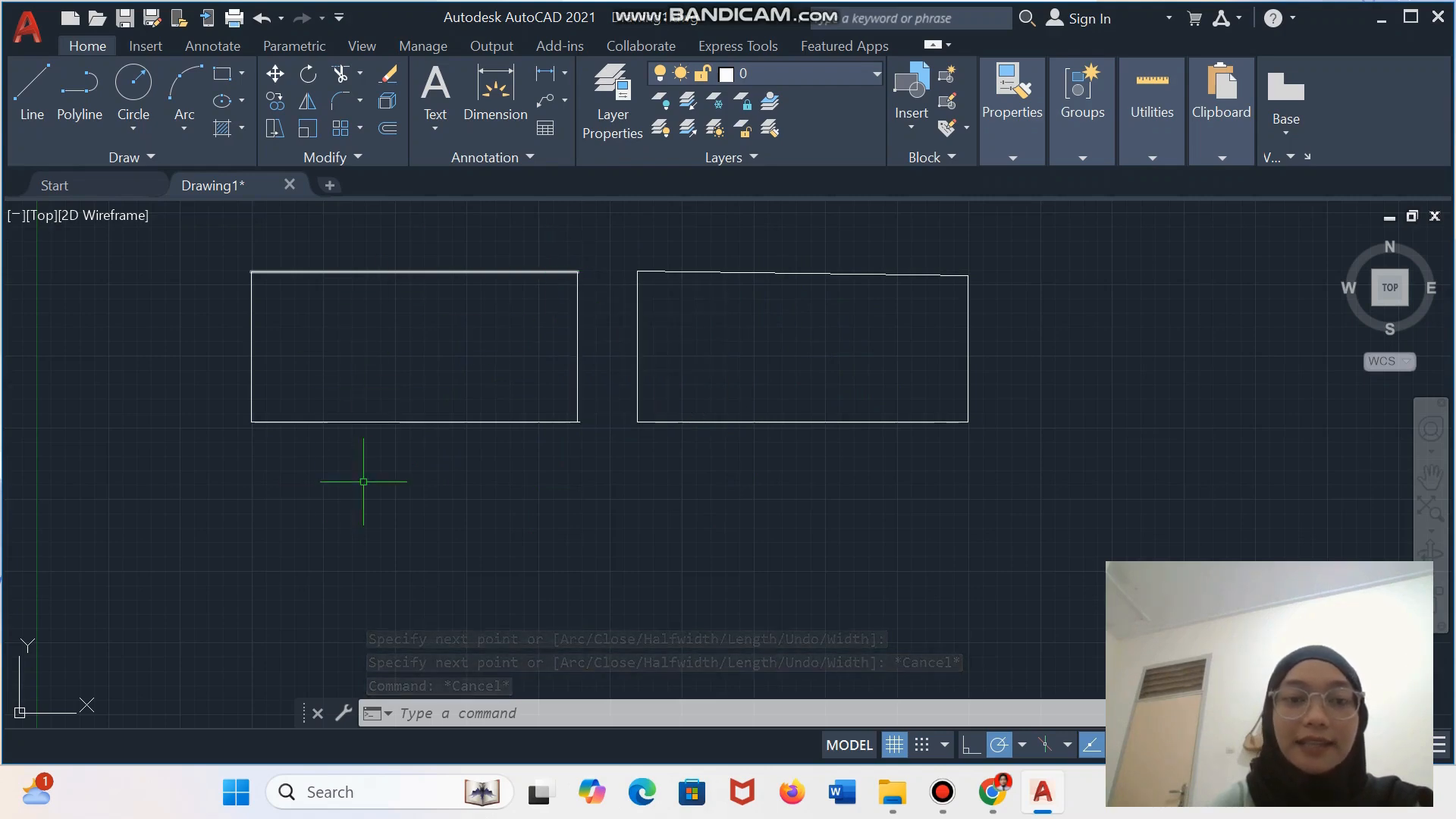
- Erase the top edge of the line rectangle, and erase the whole polyline shape as one object
click(472, 272)
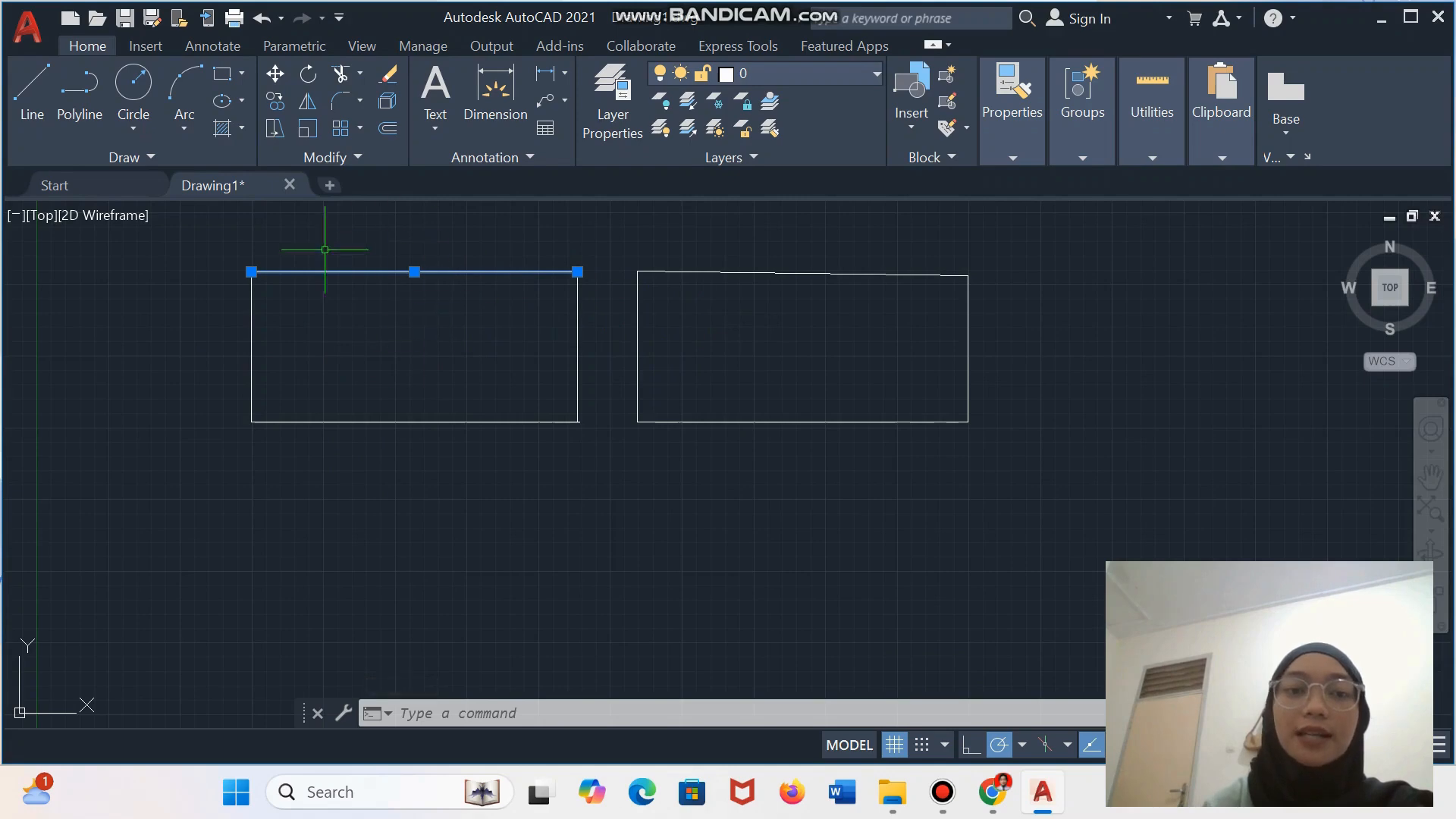
key(Delete)
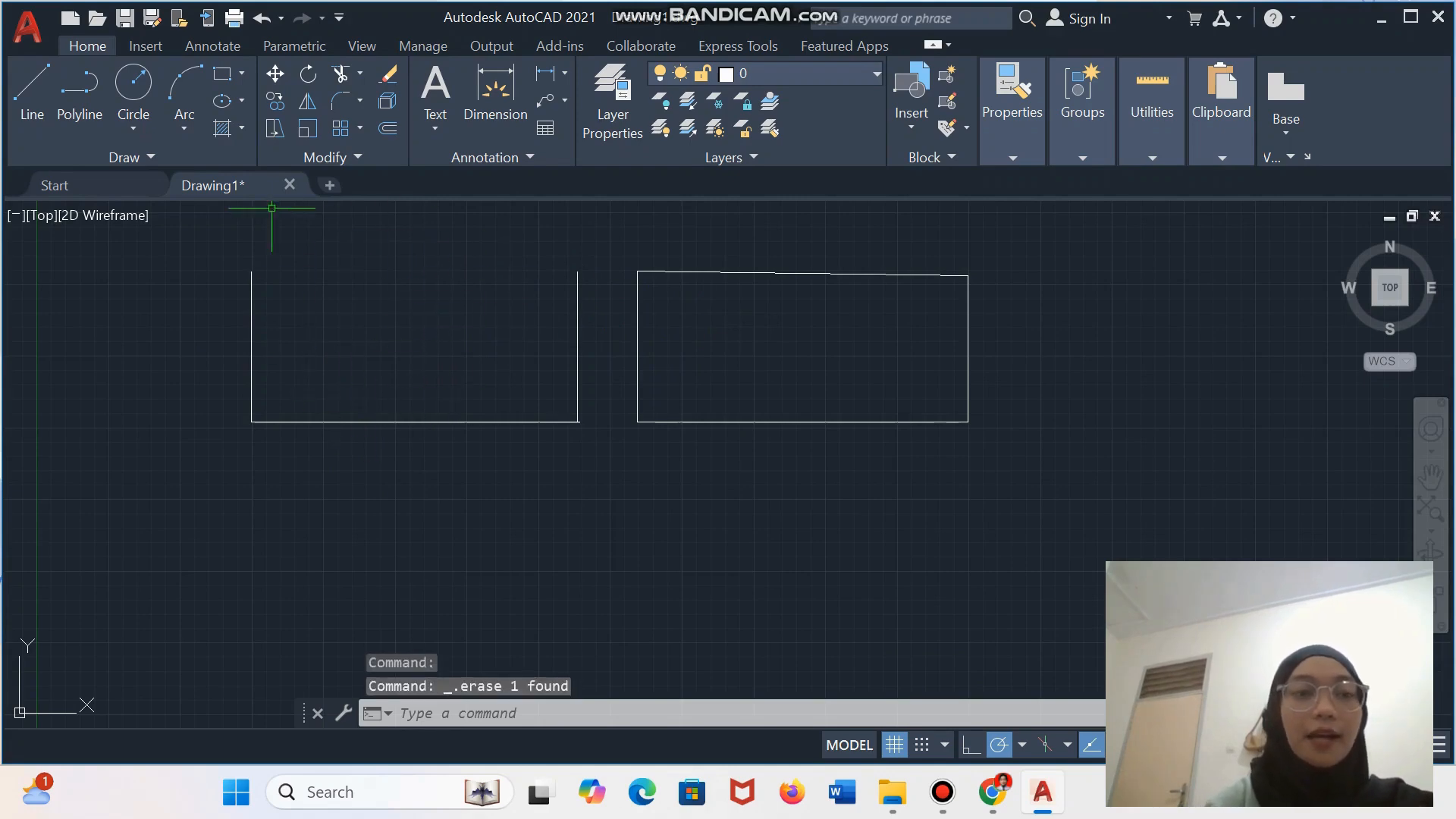
click(722, 272)
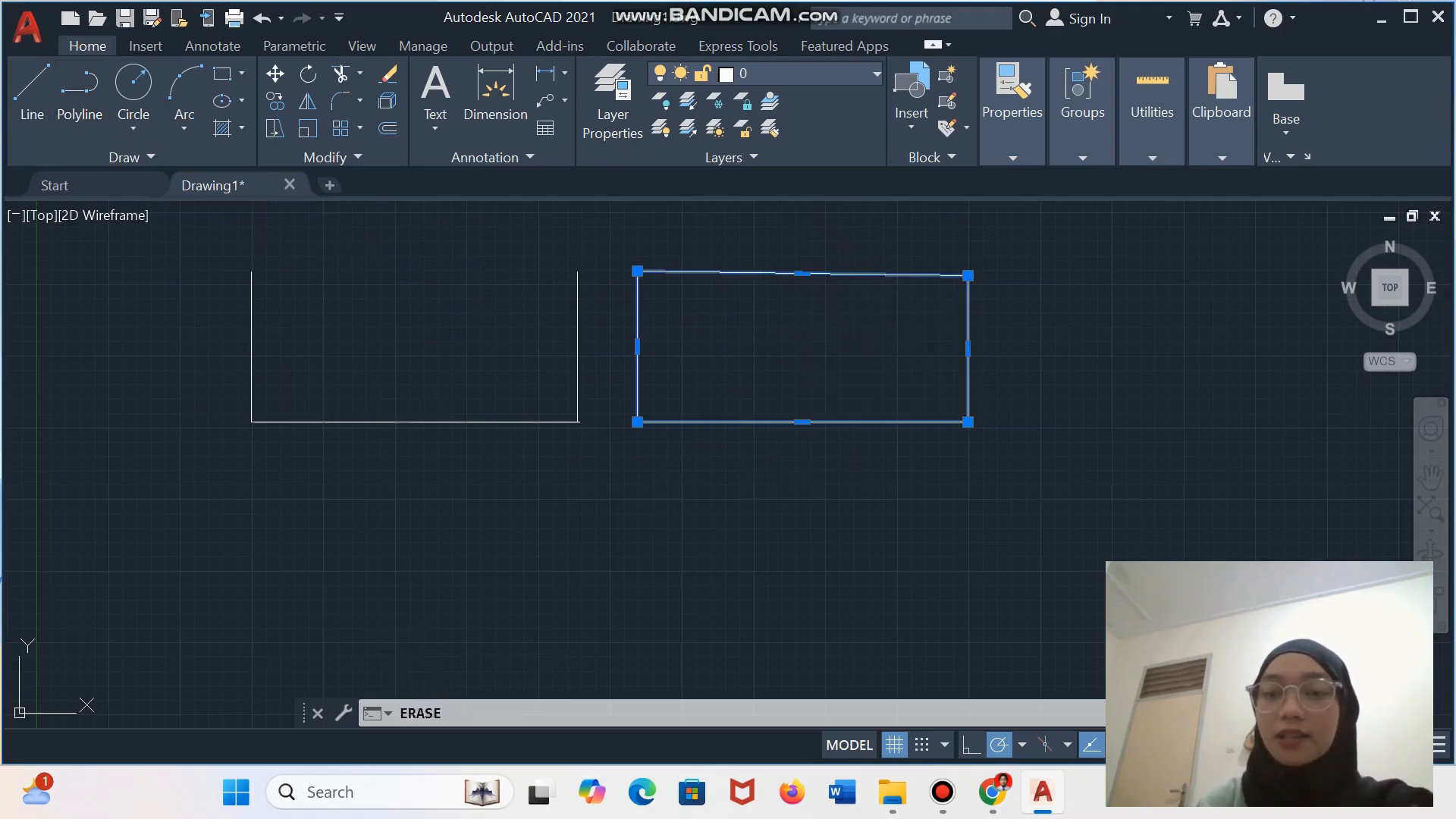
key(Delete)
- Erase the remaining right, bottom and left lines of the first rectangle one by one
click(577, 348)
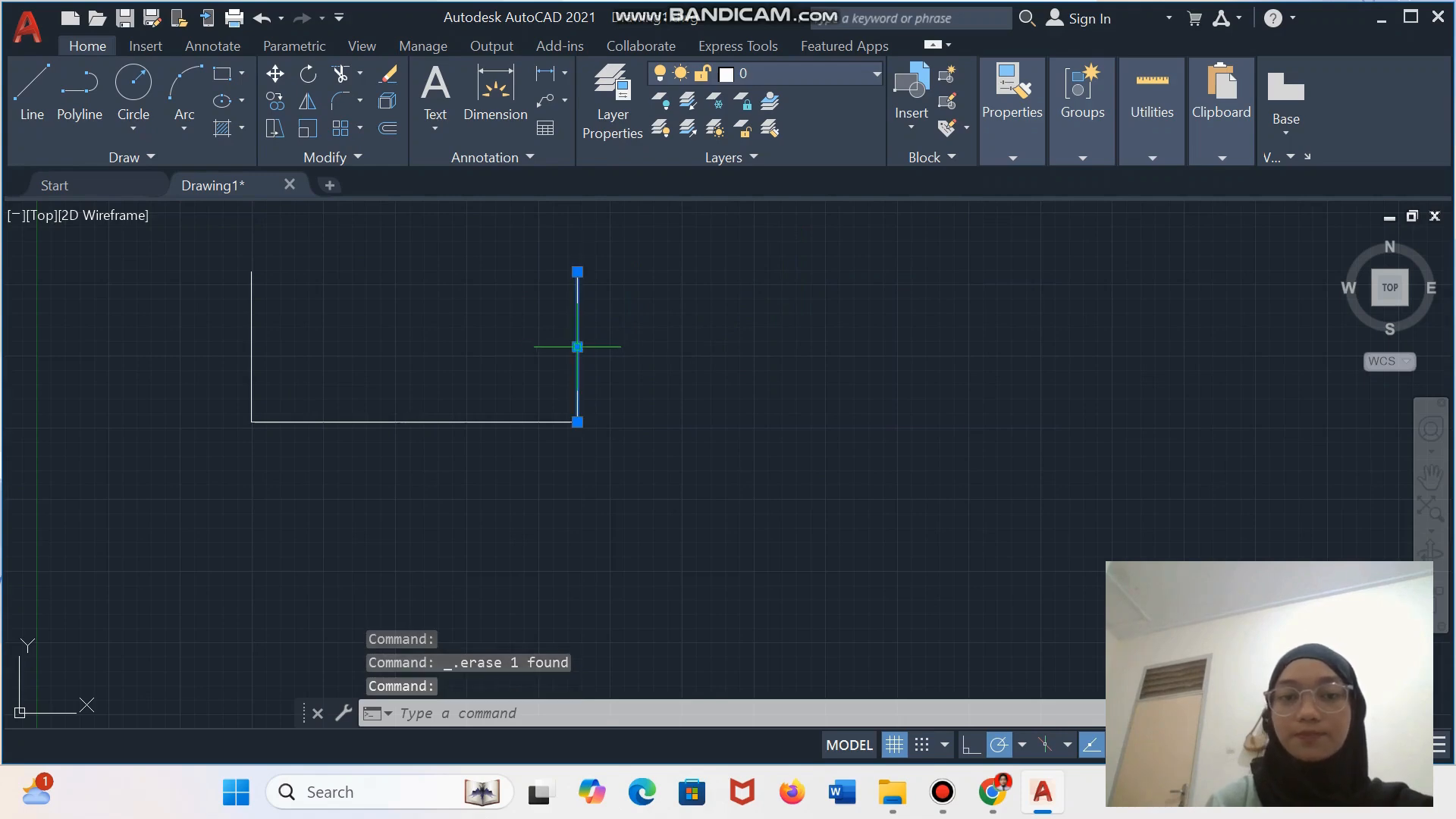
key(Delete)
click(518, 420)
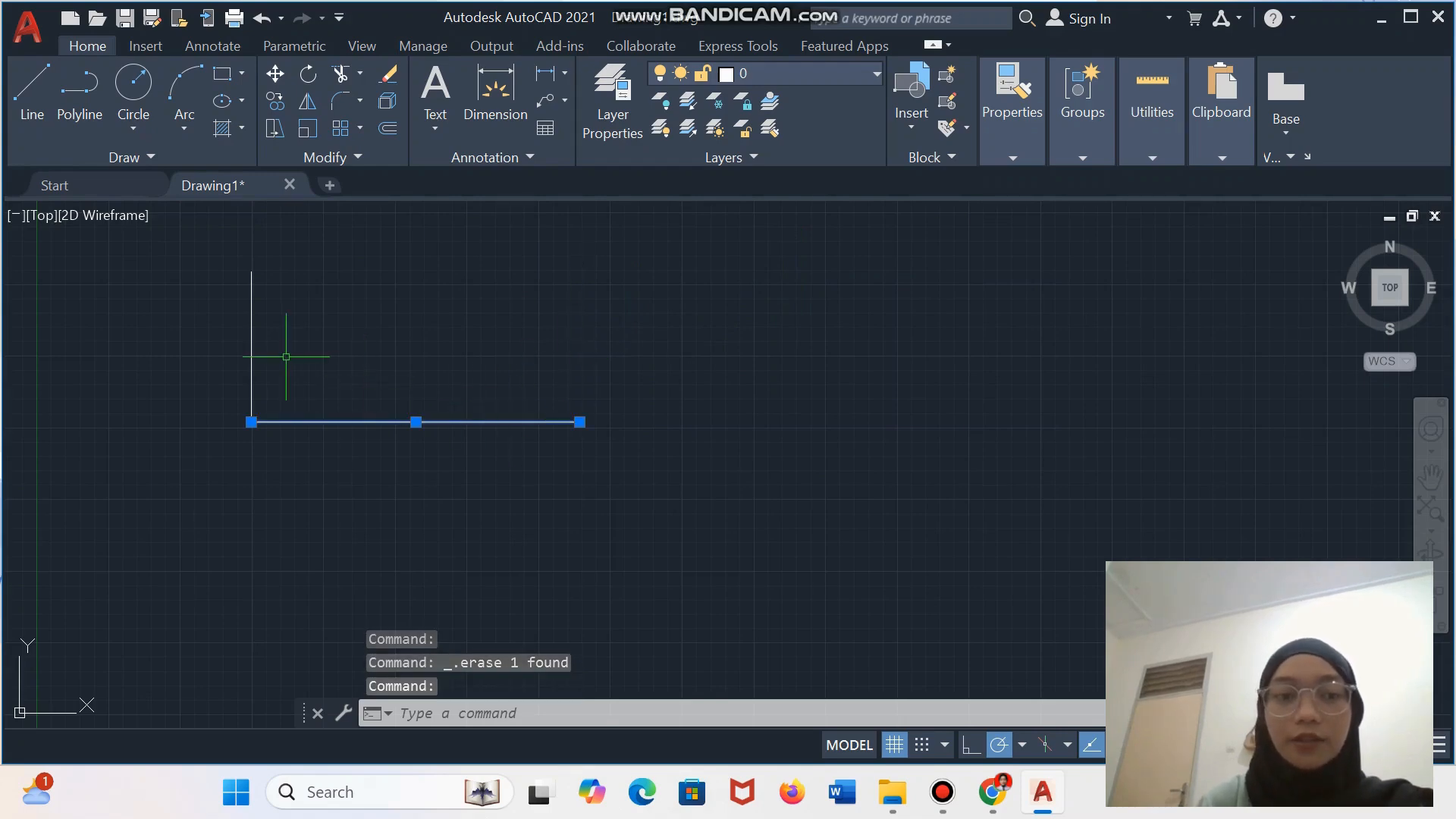
key(Delete)
click(251, 359)
key(Delete)
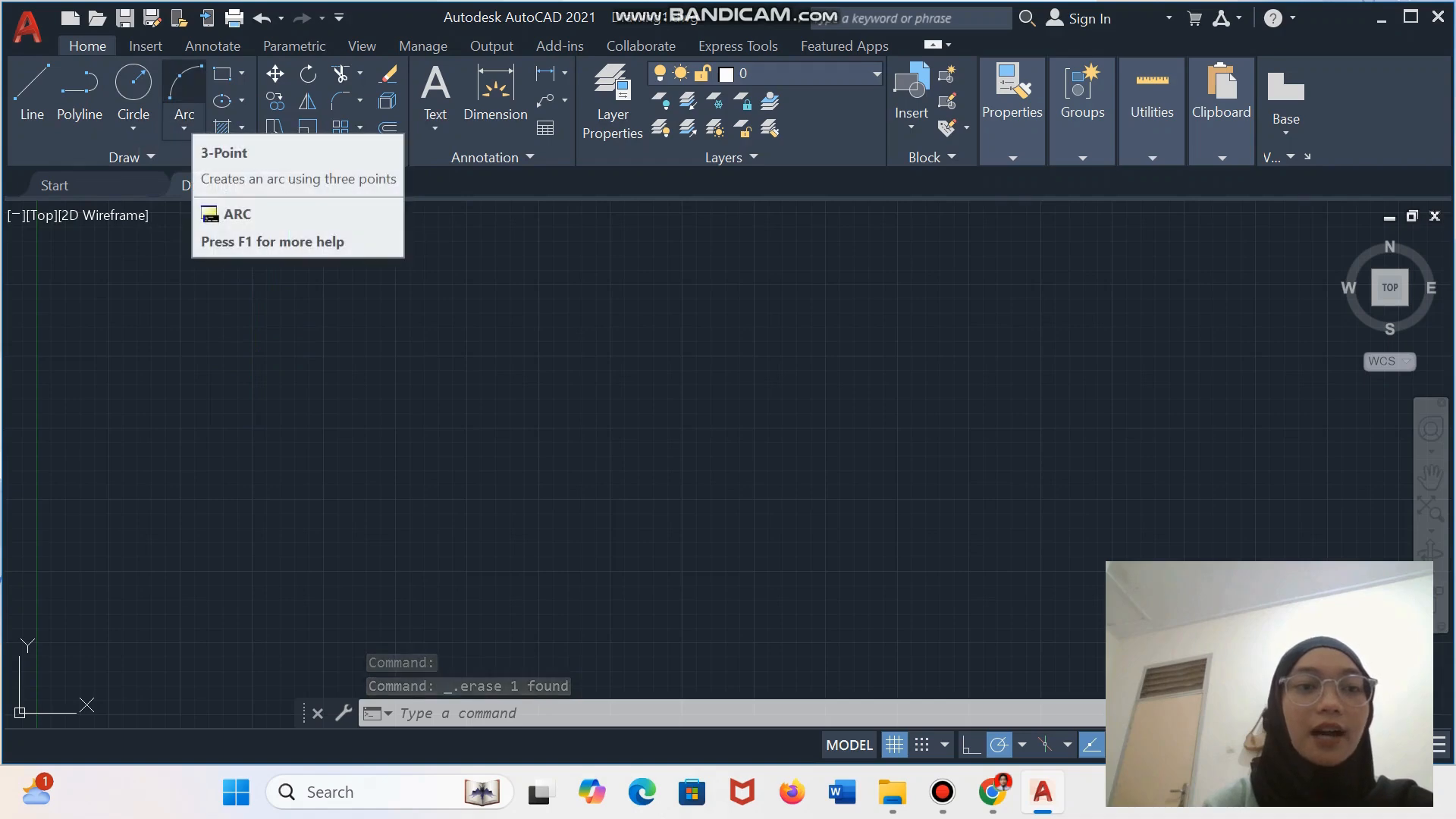
click(134, 128)
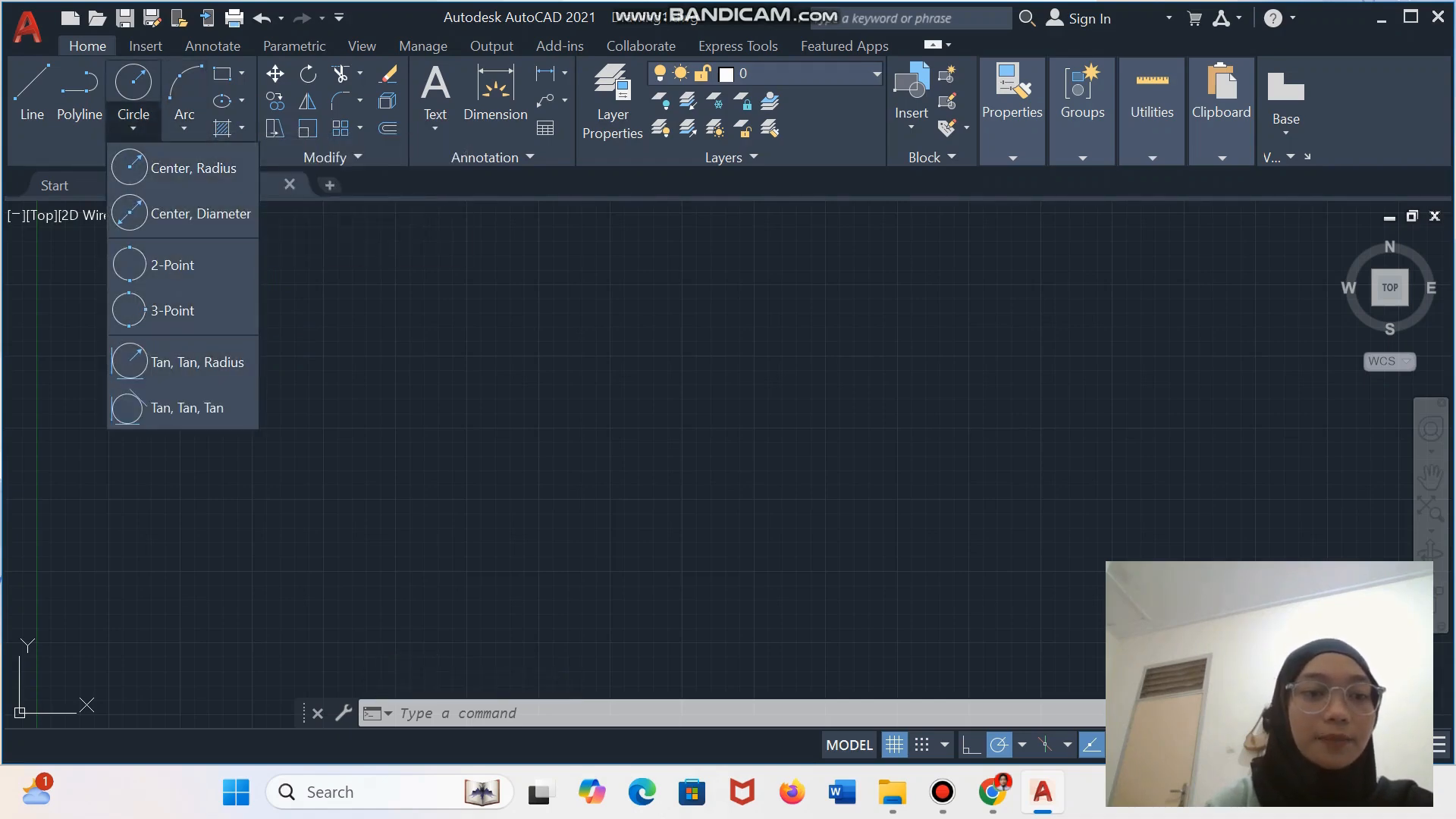
click(185, 128)
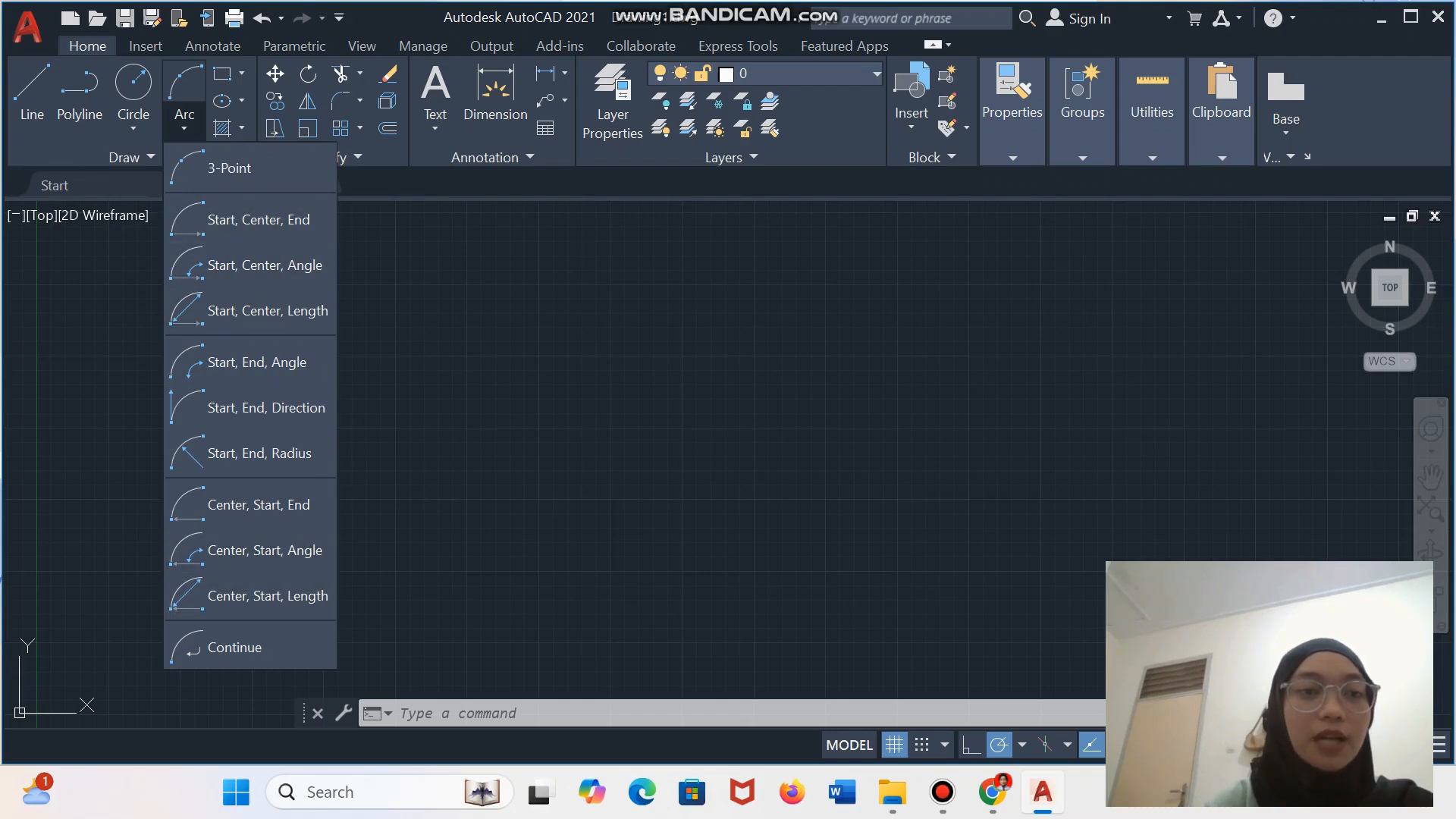
- Draw a wide rectangle in the middle of the drawing area with the Rectangle tool from two opposite corners
click(222, 73)
click(242, 74)
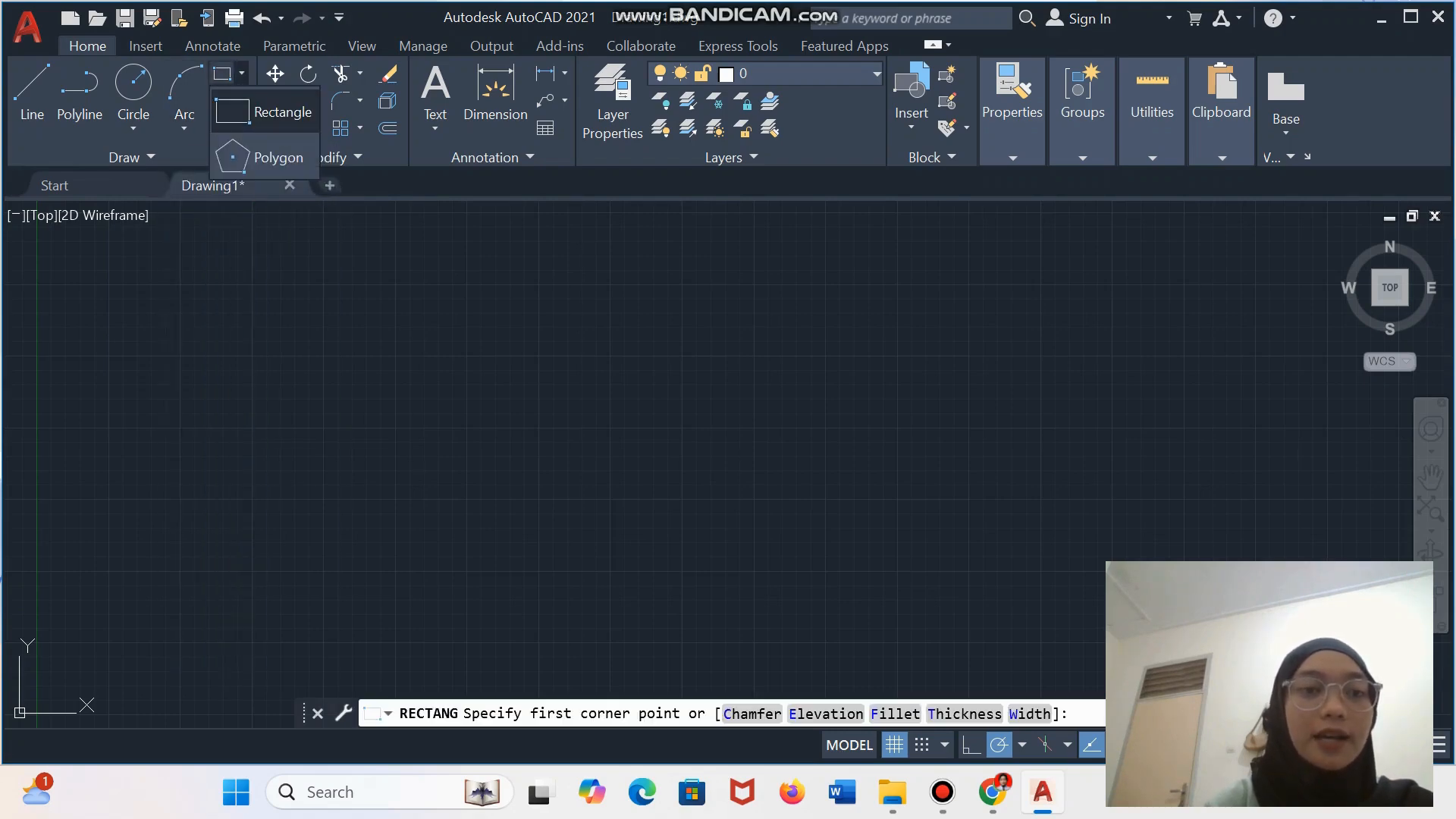
click(262, 111)
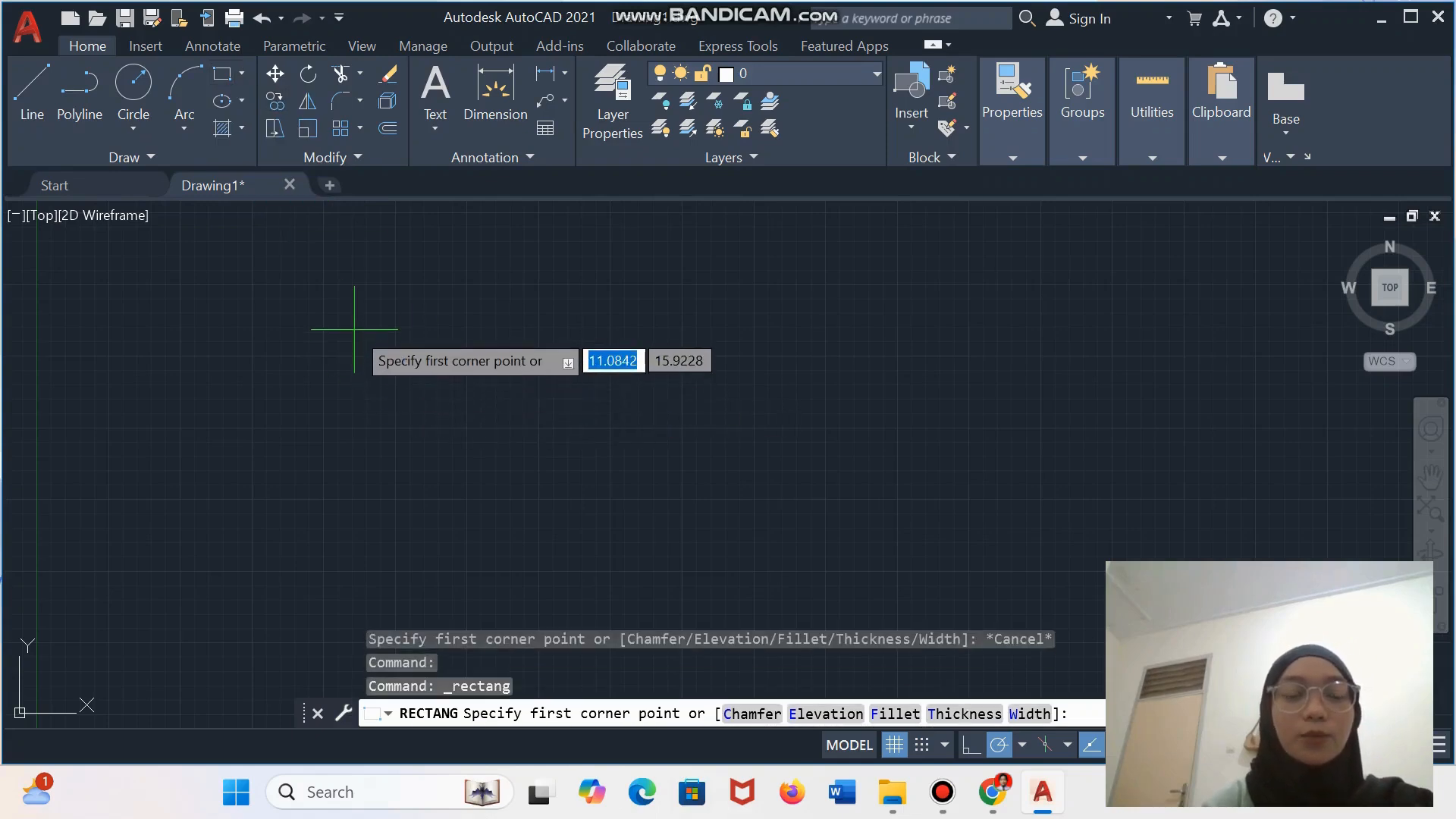
click(286, 336)
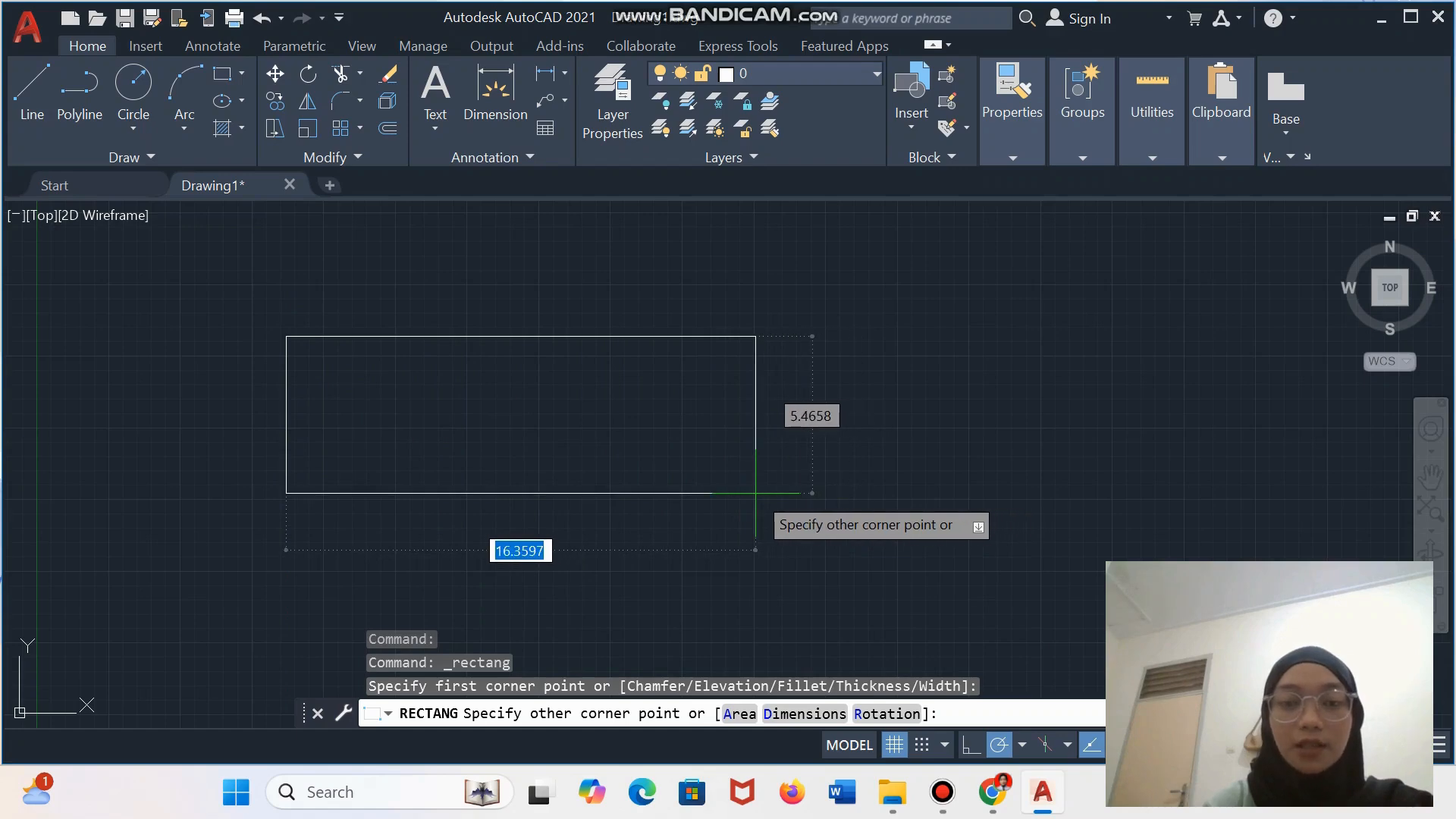
click(717, 495)
- Select the rectangle as a single object and erase it
click(717, 495)
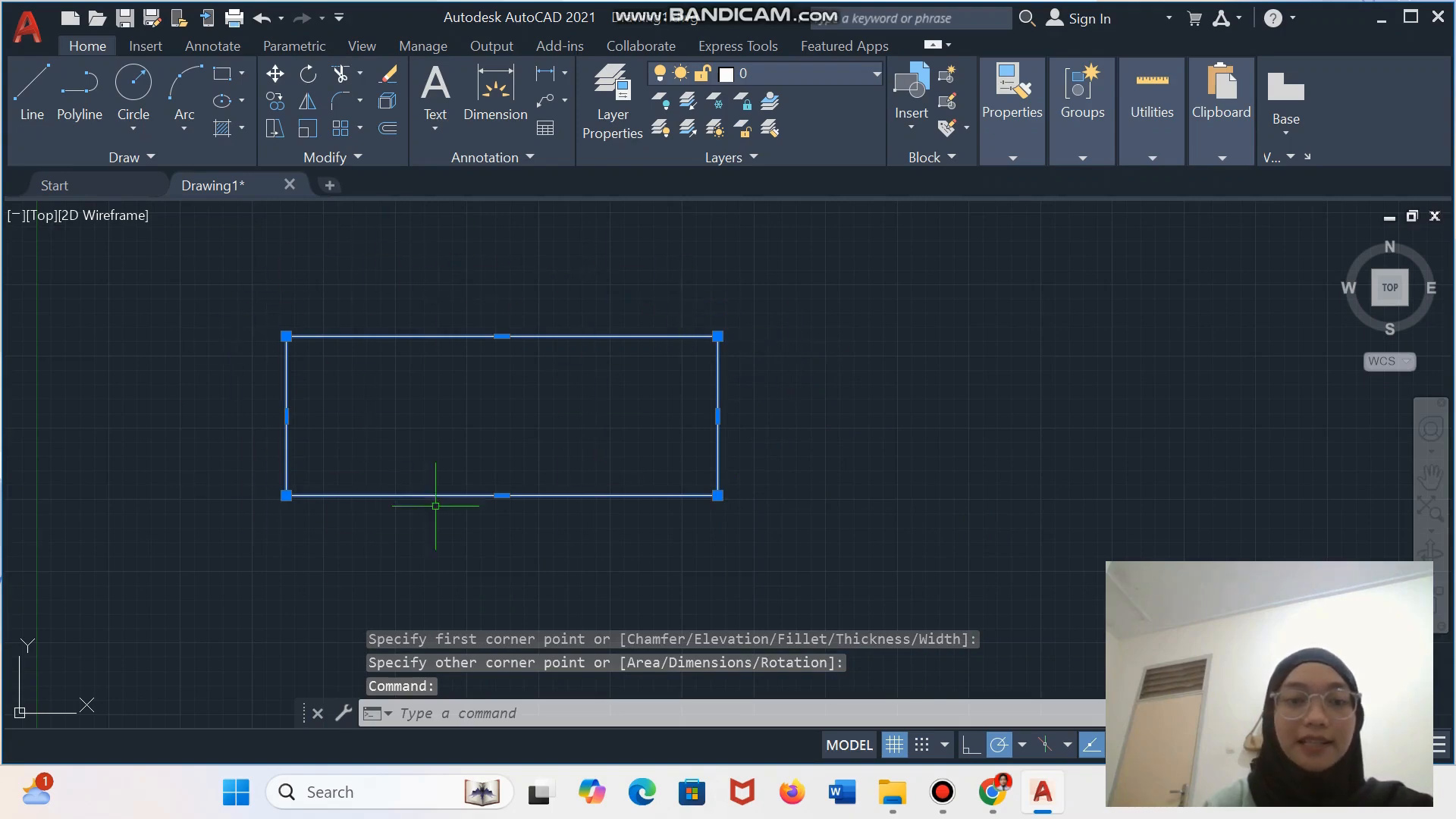
click(504, 289)
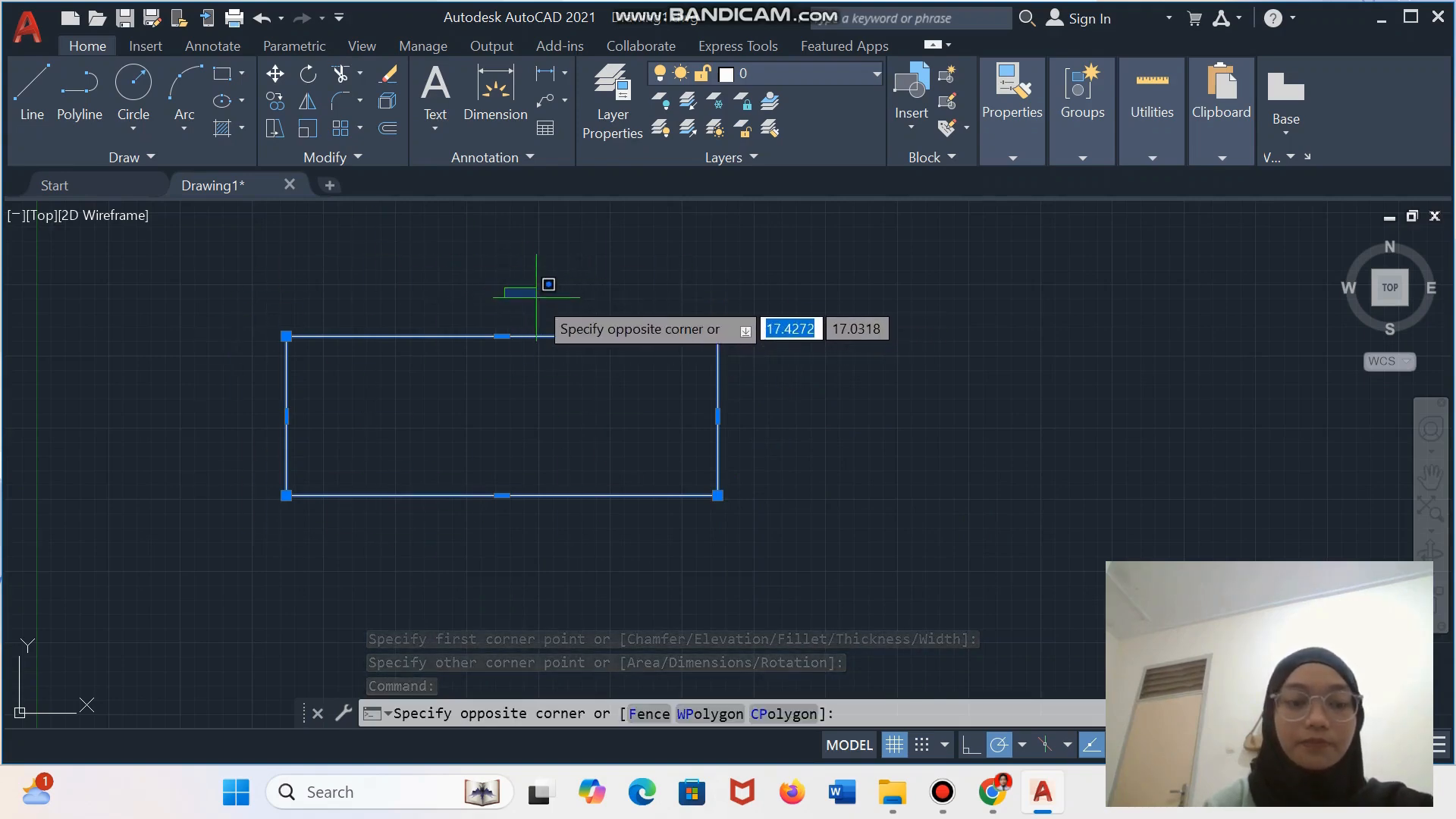
click(537, 297)
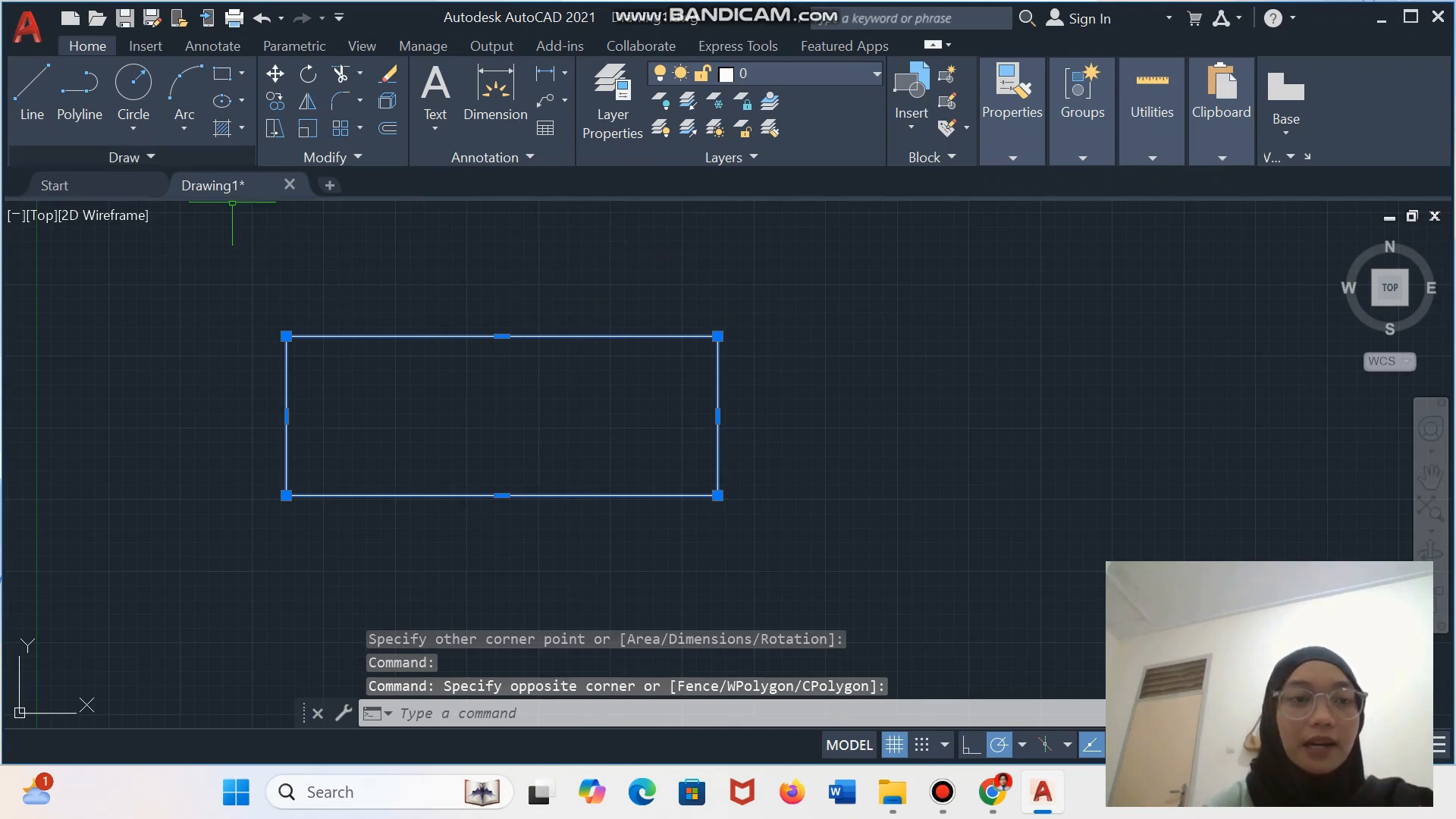
click(529, 336)
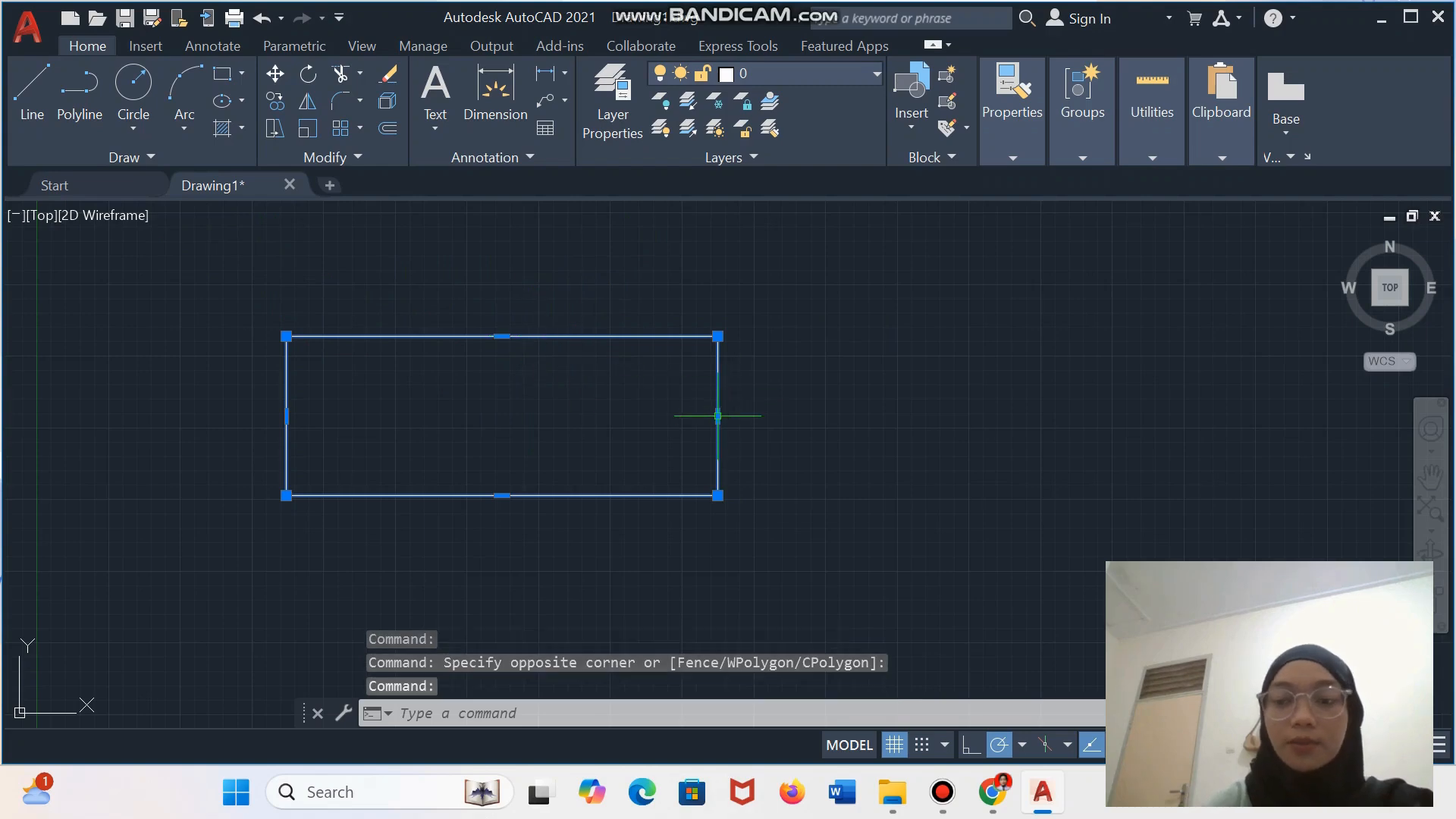
key(Delete)
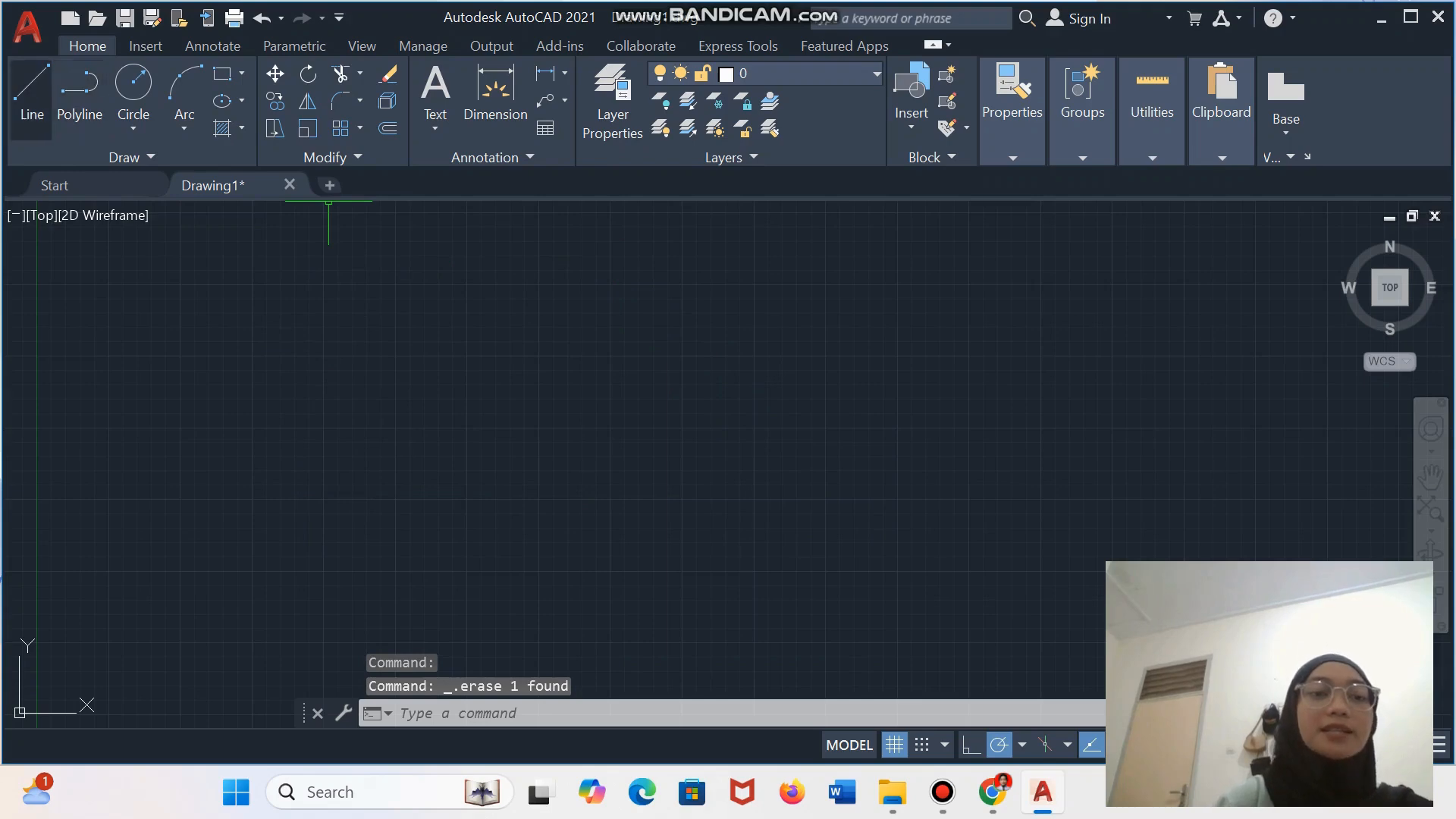
- Draw a single horizontal line in the middle of the drawing area with the Line command
click(31, 91)
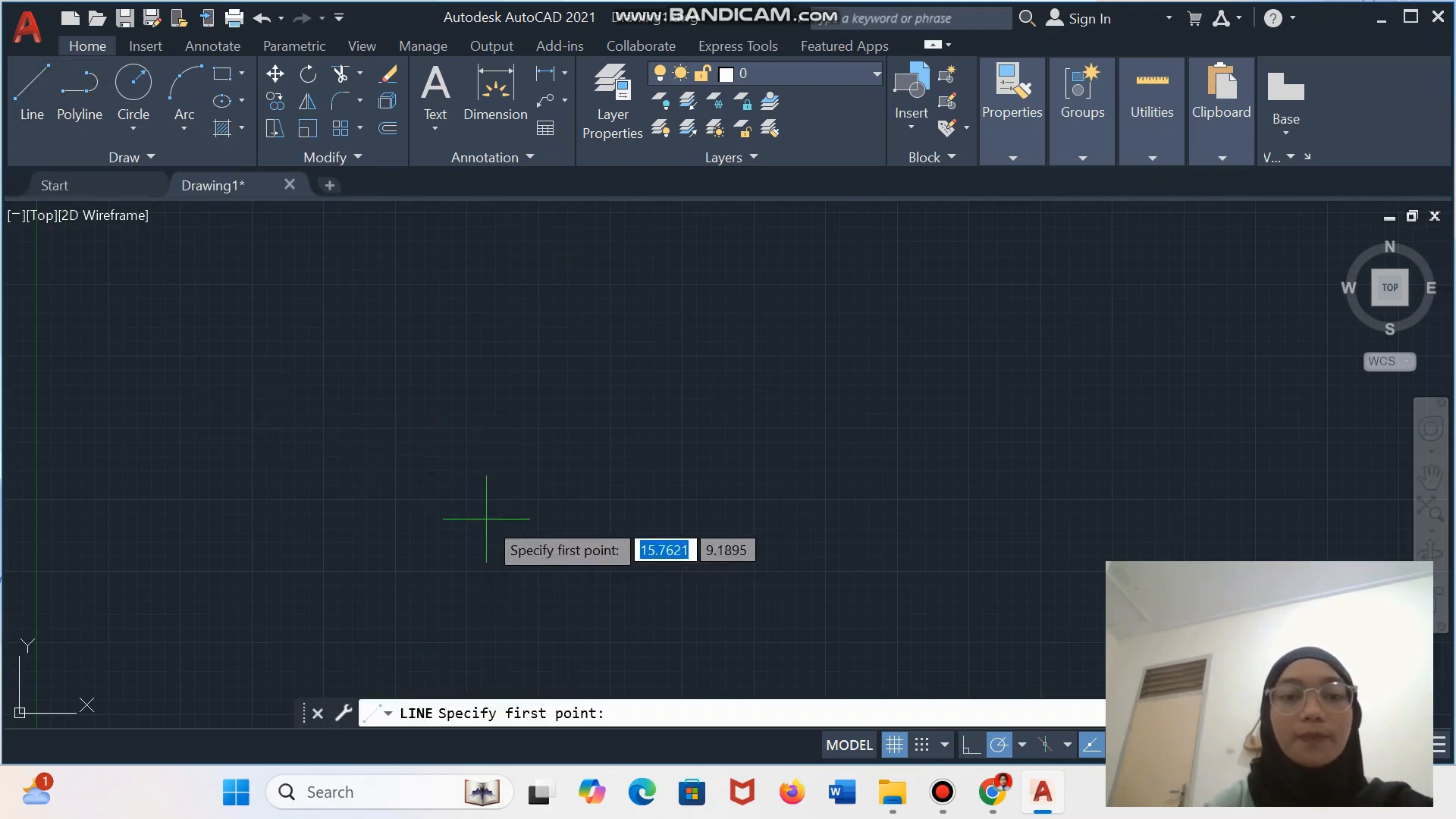
click(406, 419)
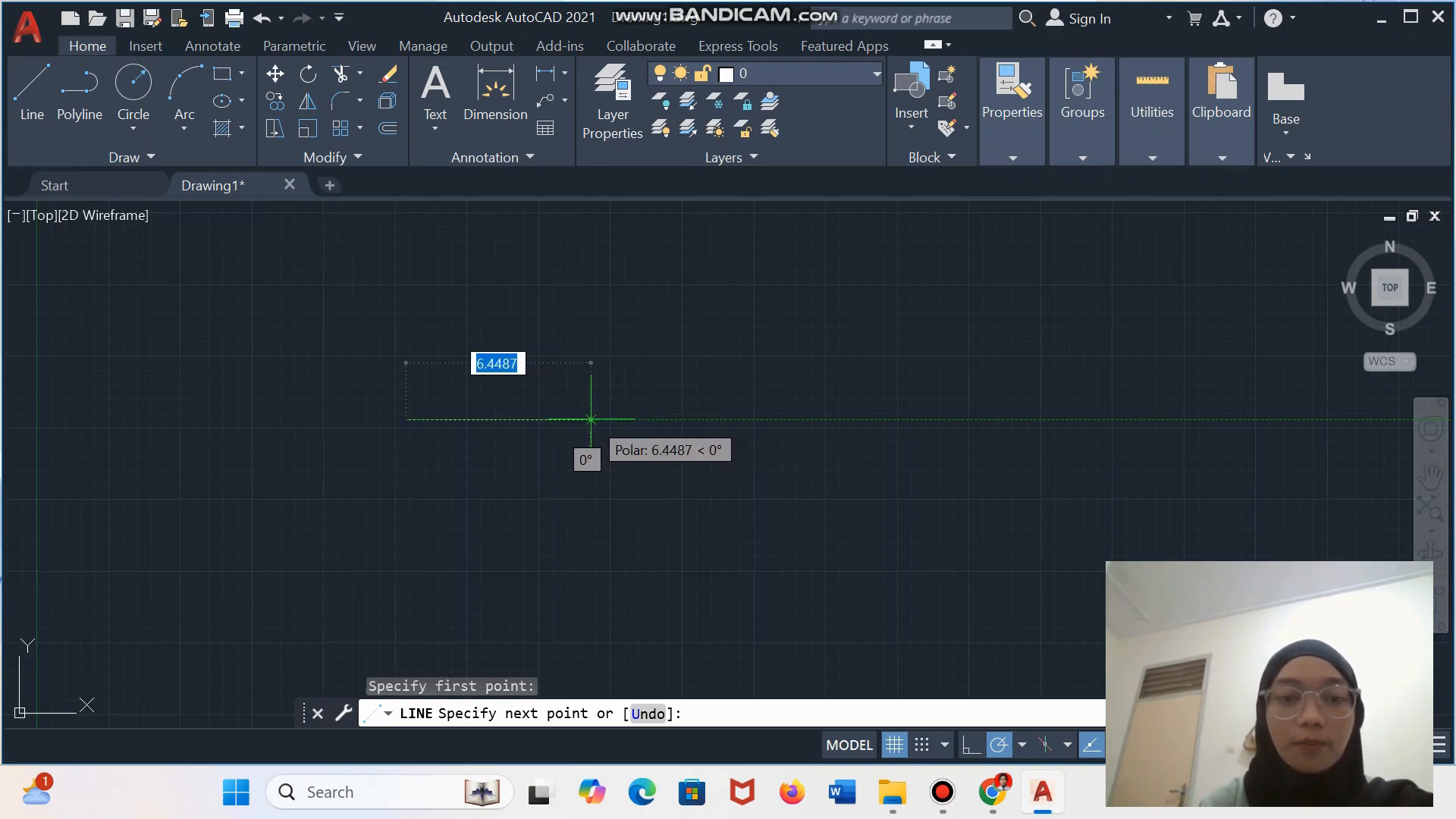
click(637, 419)
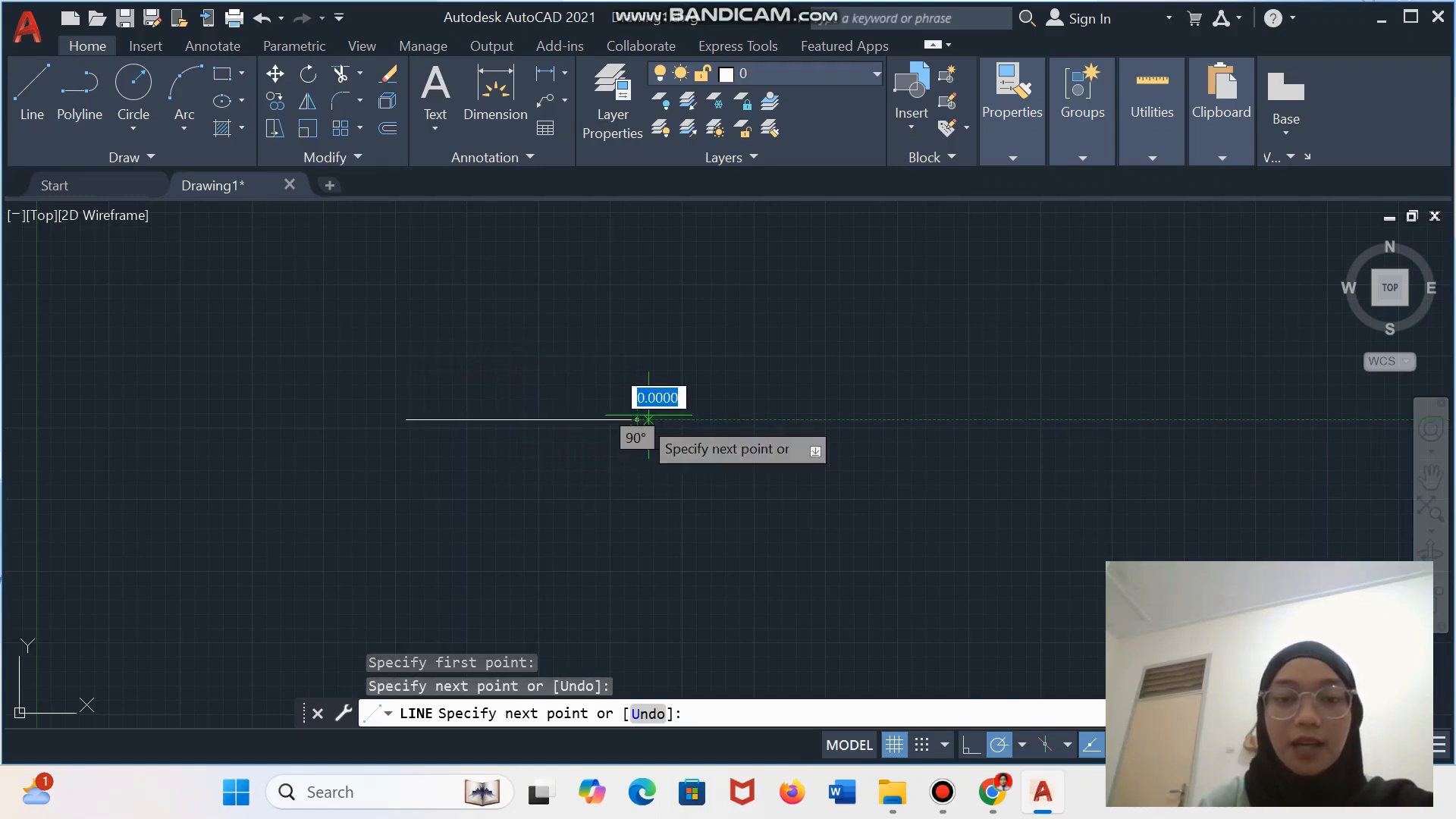
text(`)
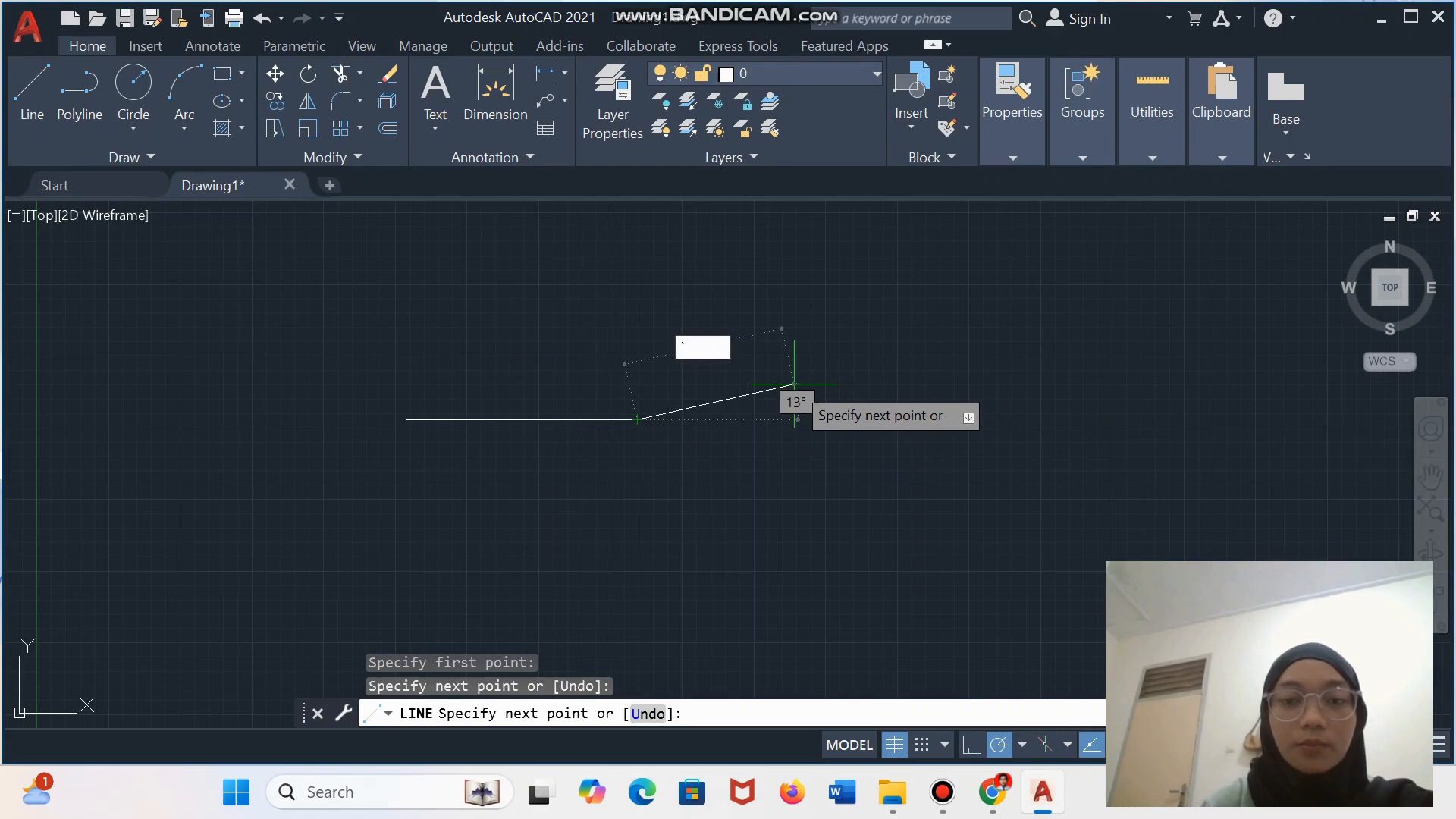
key(Escape)
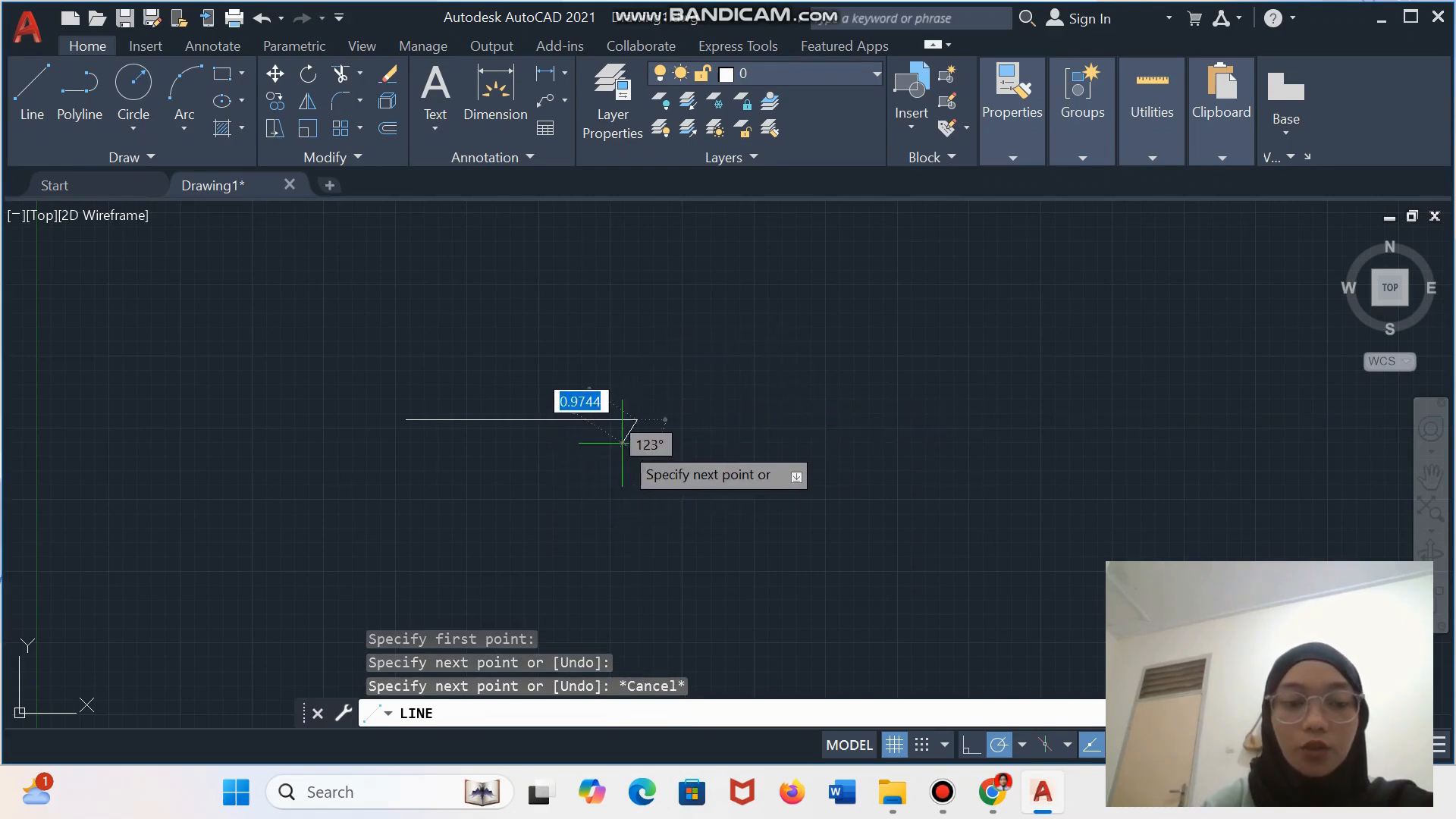
key(Escape)
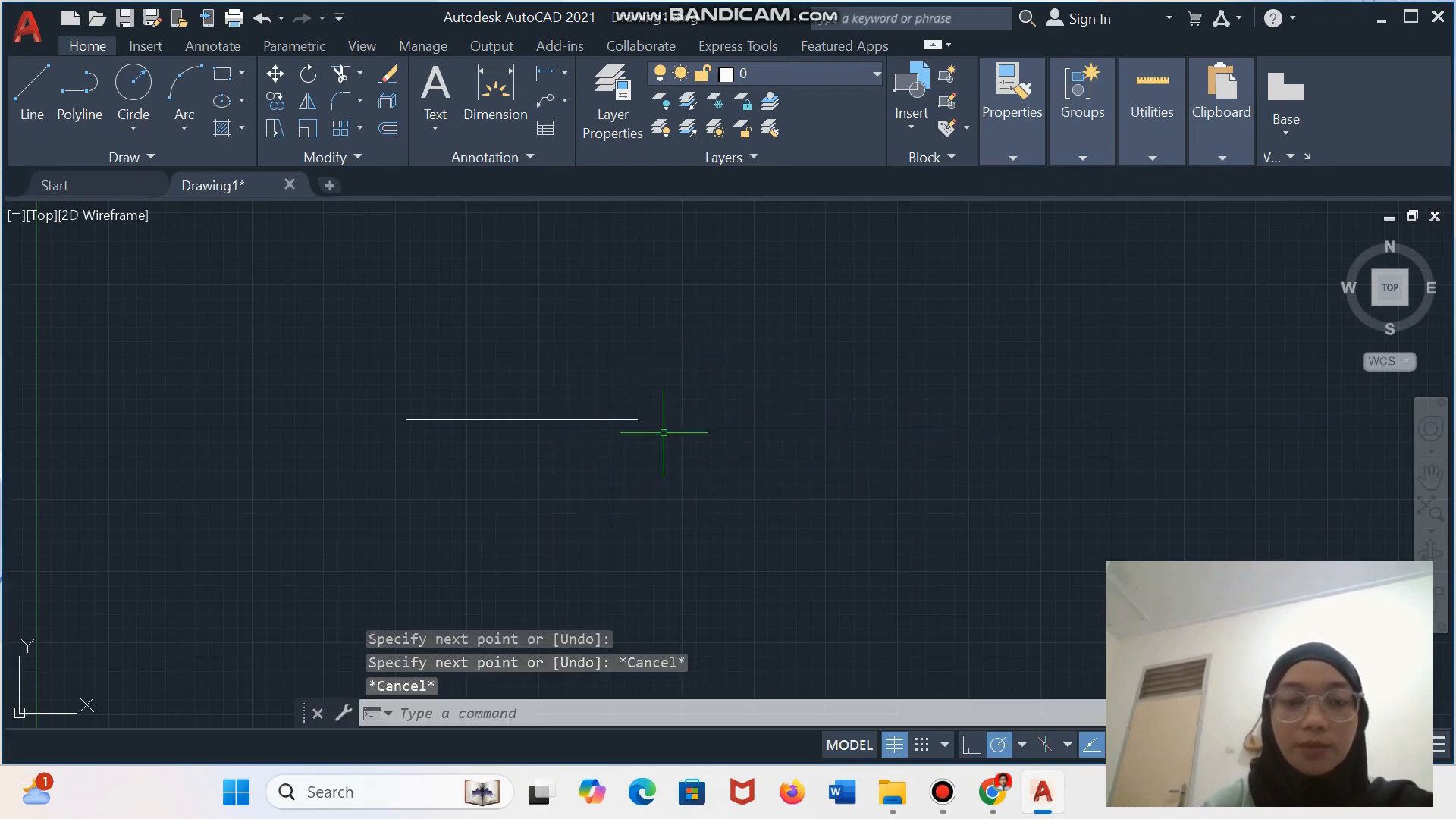
- Select the horizontal line and run the LIST command to read its properties
click(558, 419)
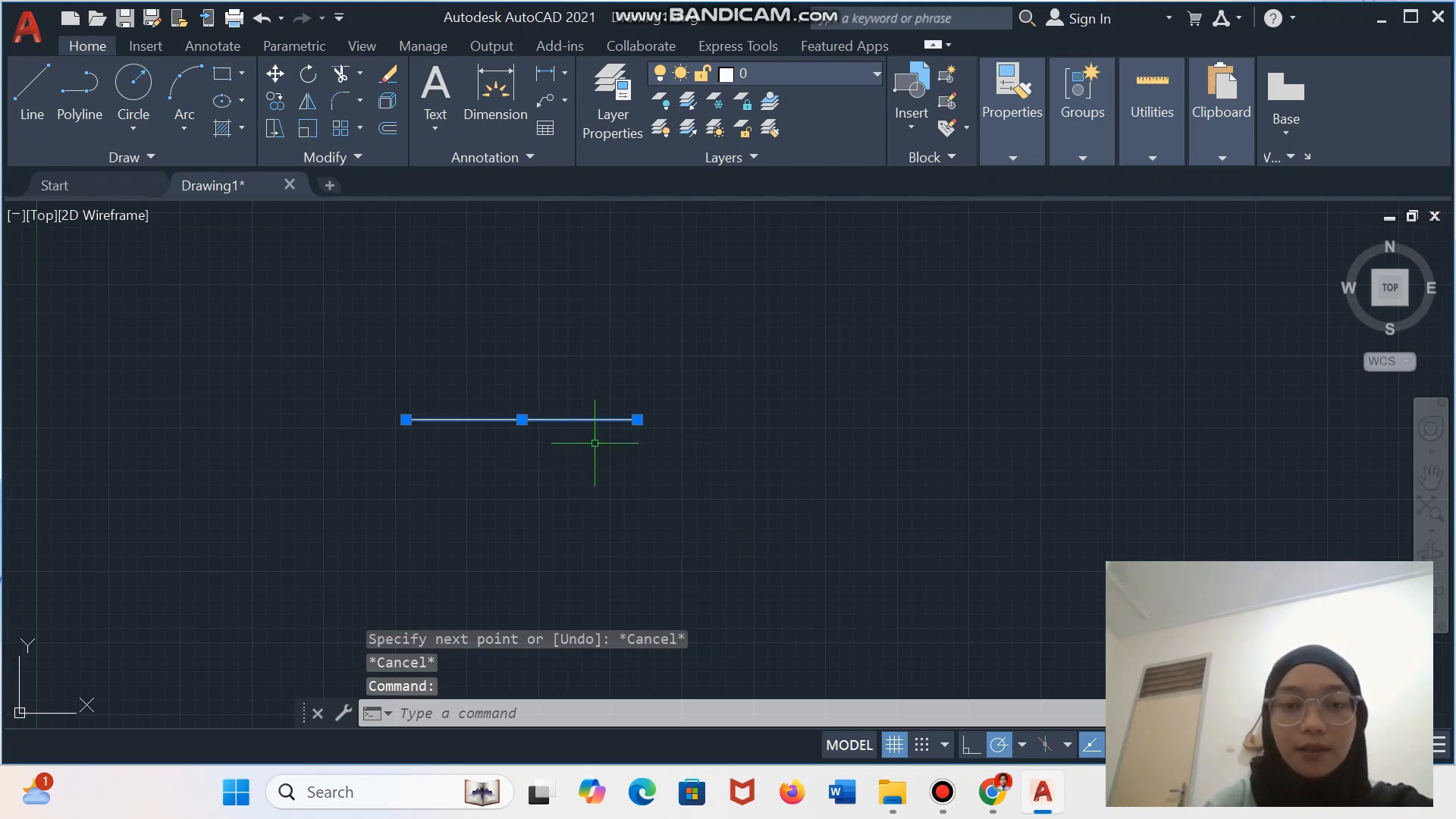
text(LI)
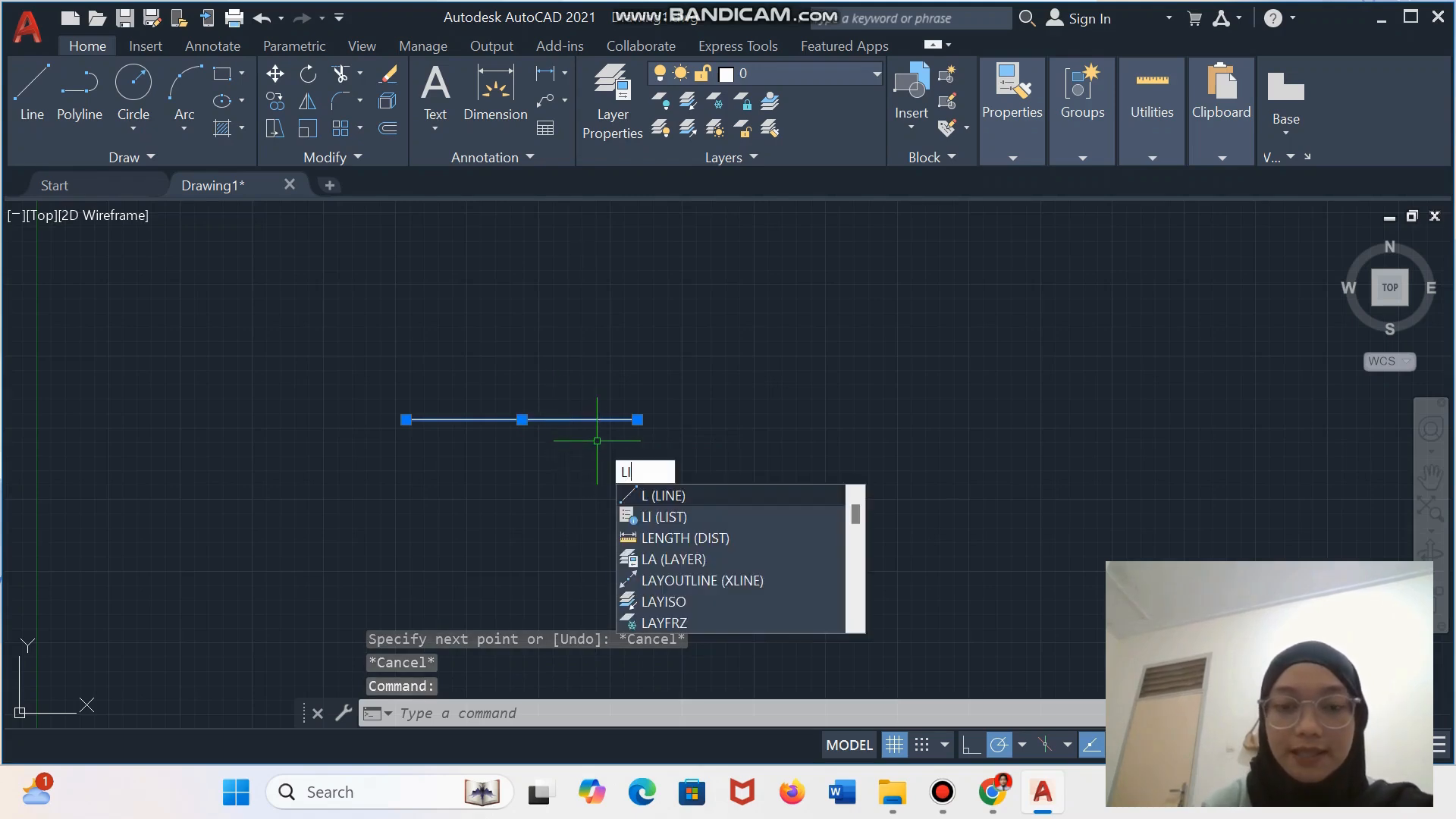
text(ST)
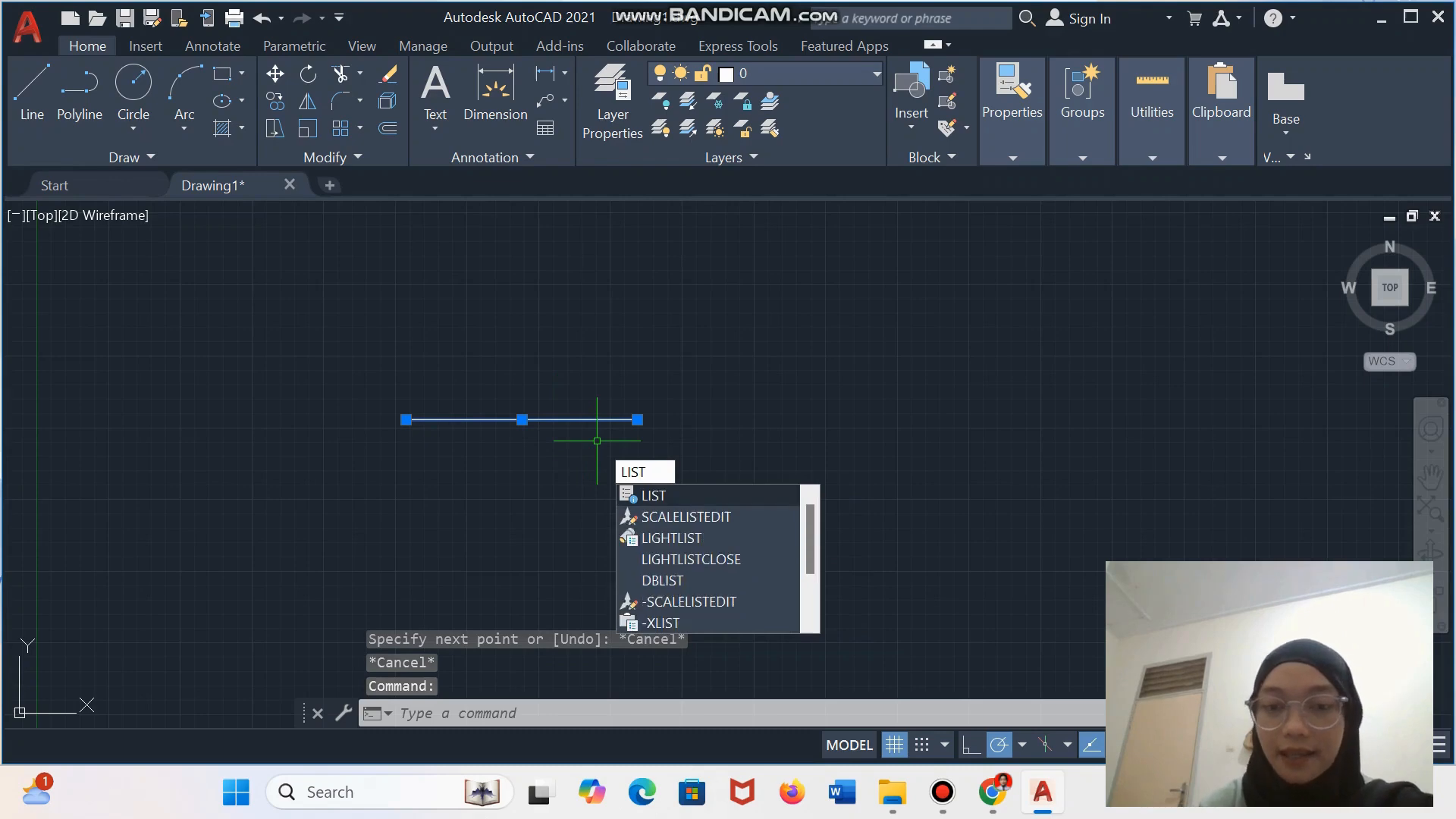
key(Return)
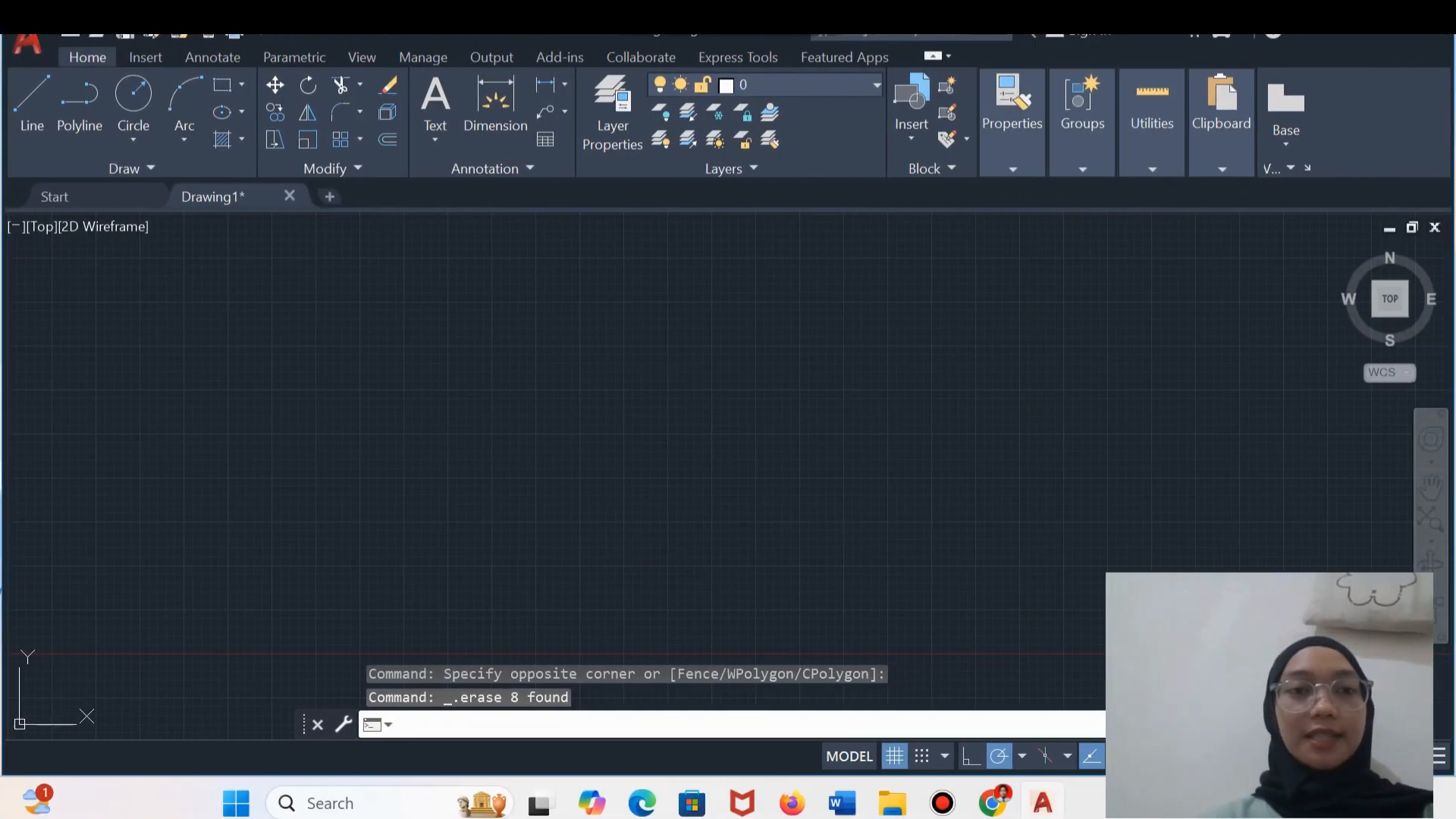
- Draw a closed triangle from three lines, with a horizontal base and its apex above the middle of the base
click(32, 98)
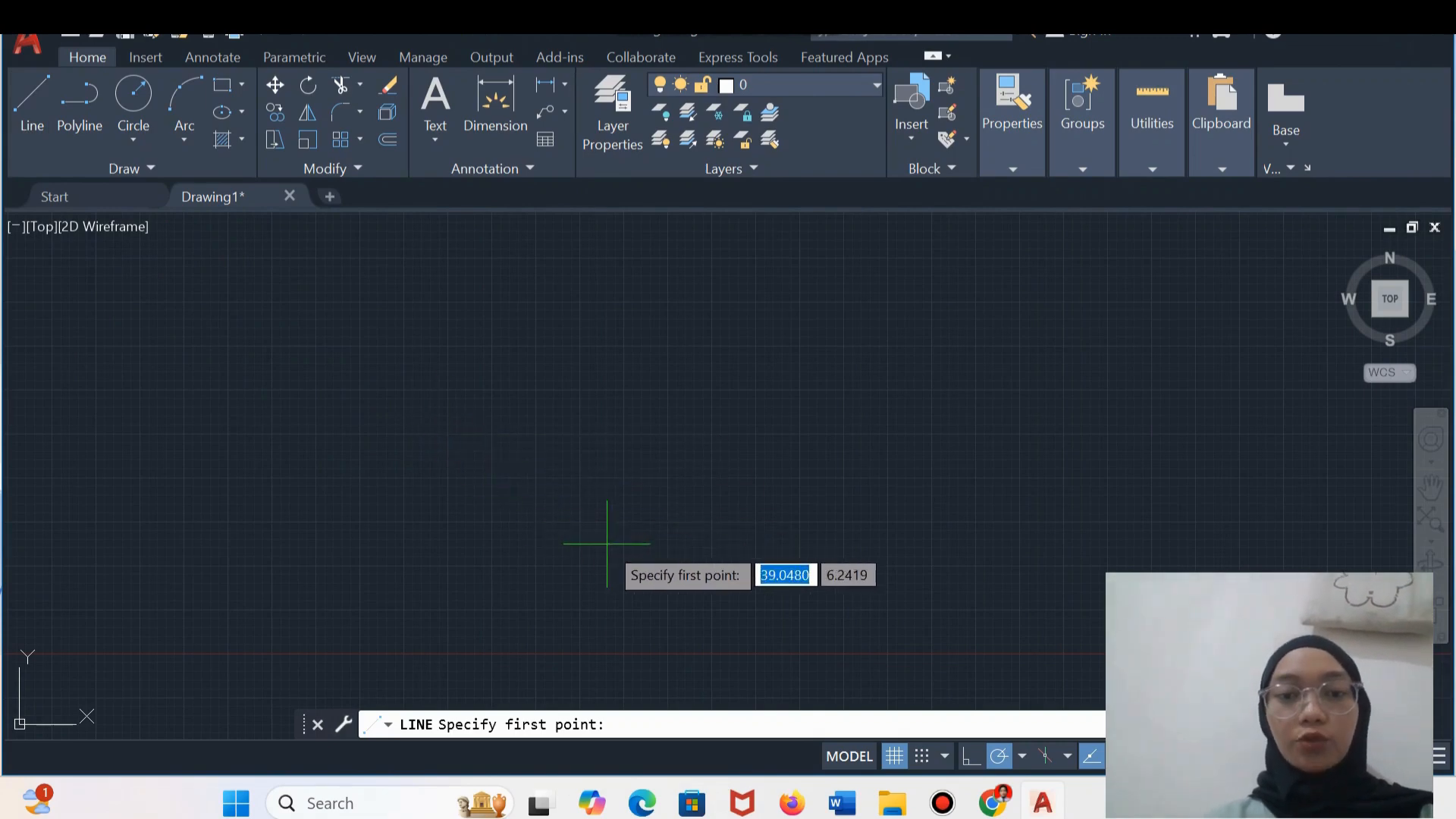
click(581, 519)
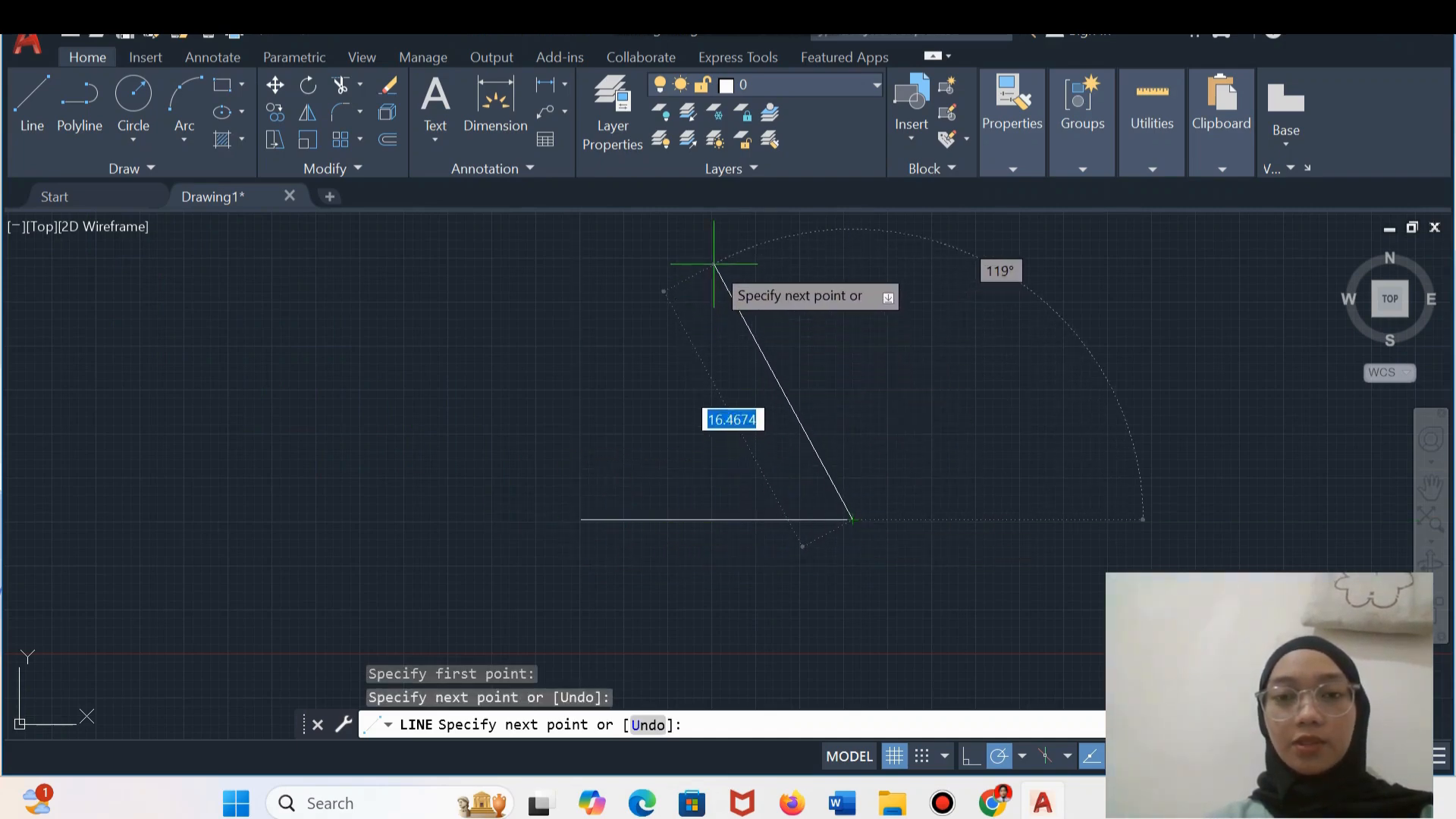
click(713, 262)
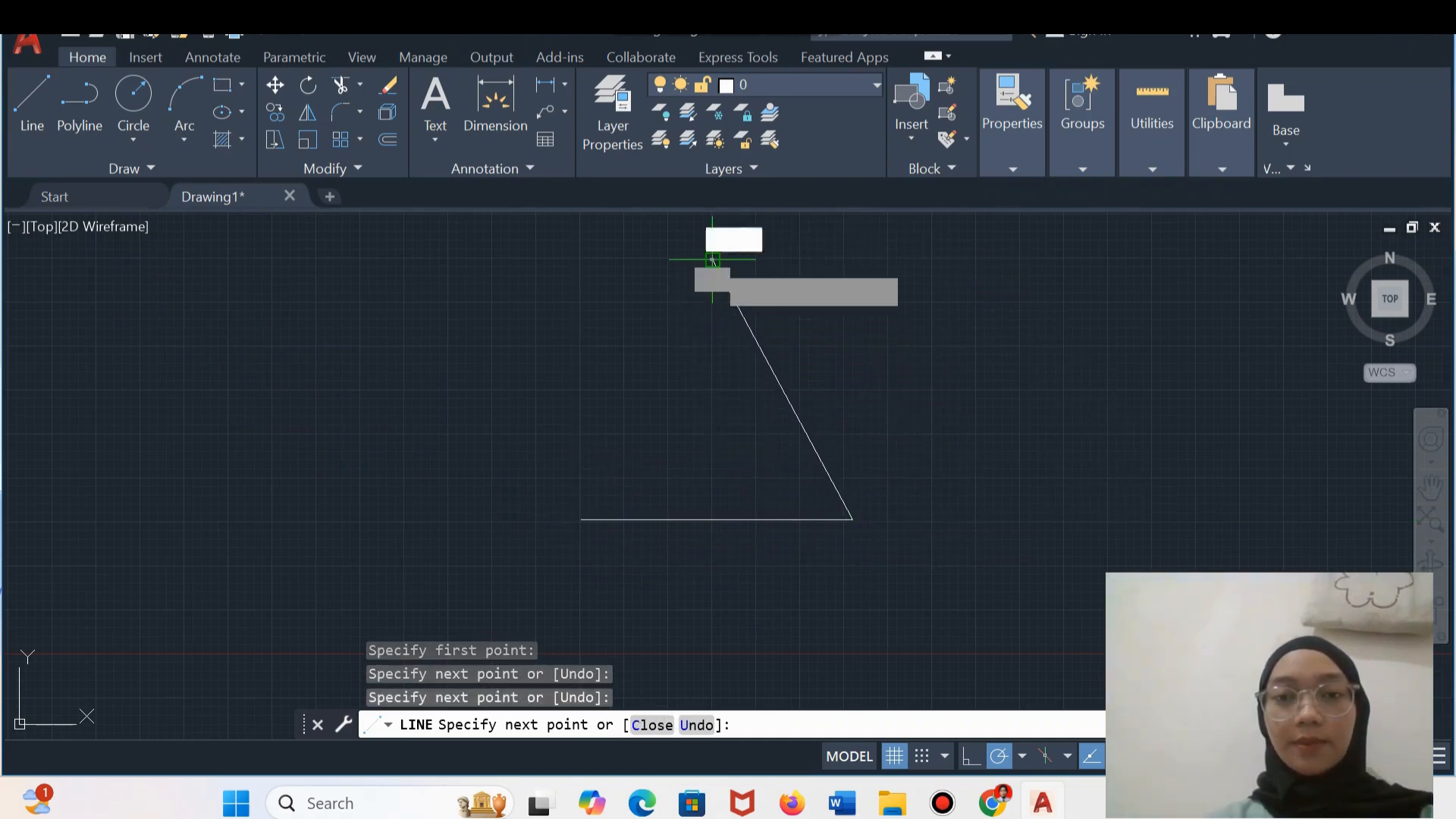
click(581, 519)
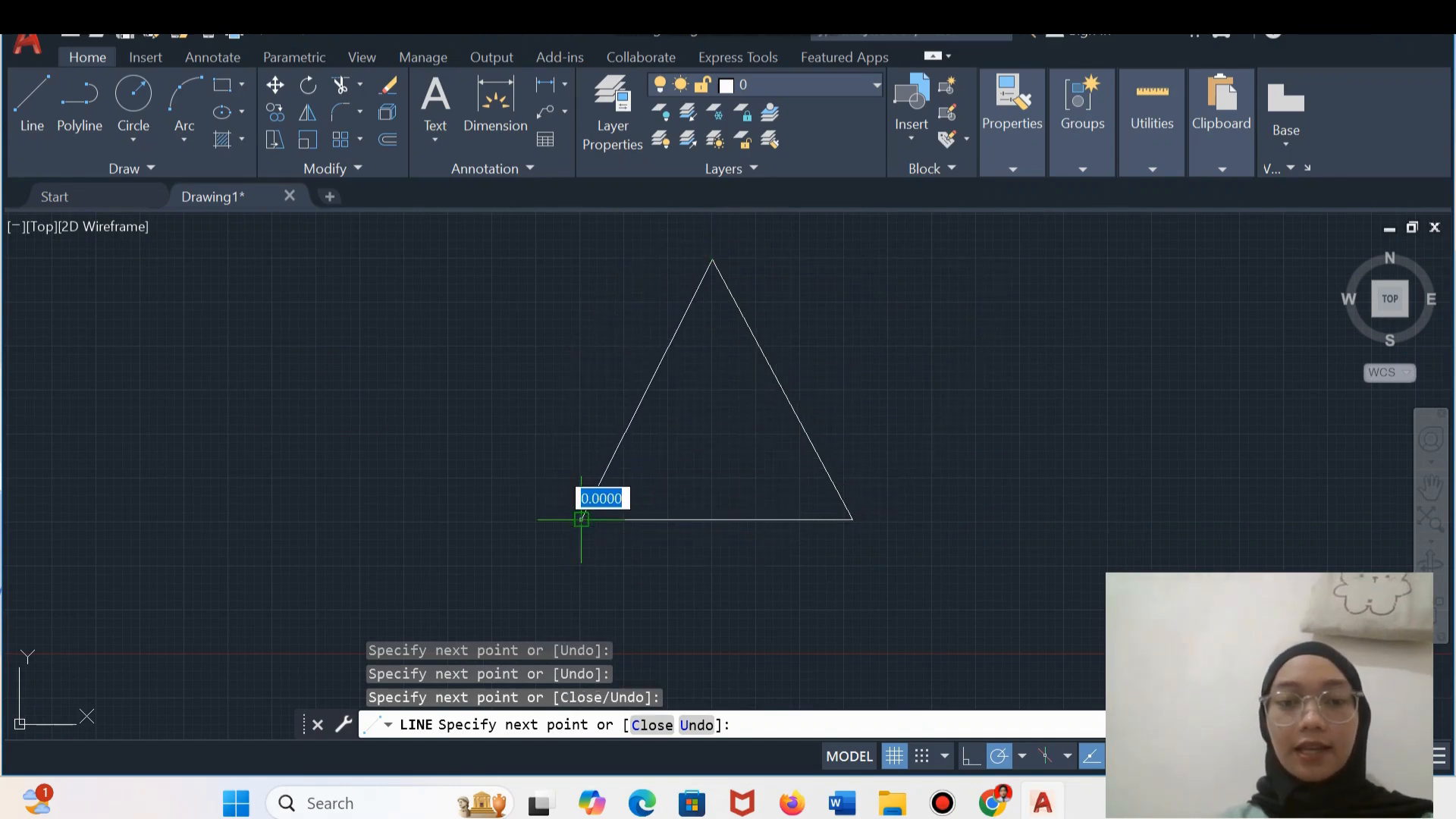
key(Escape)
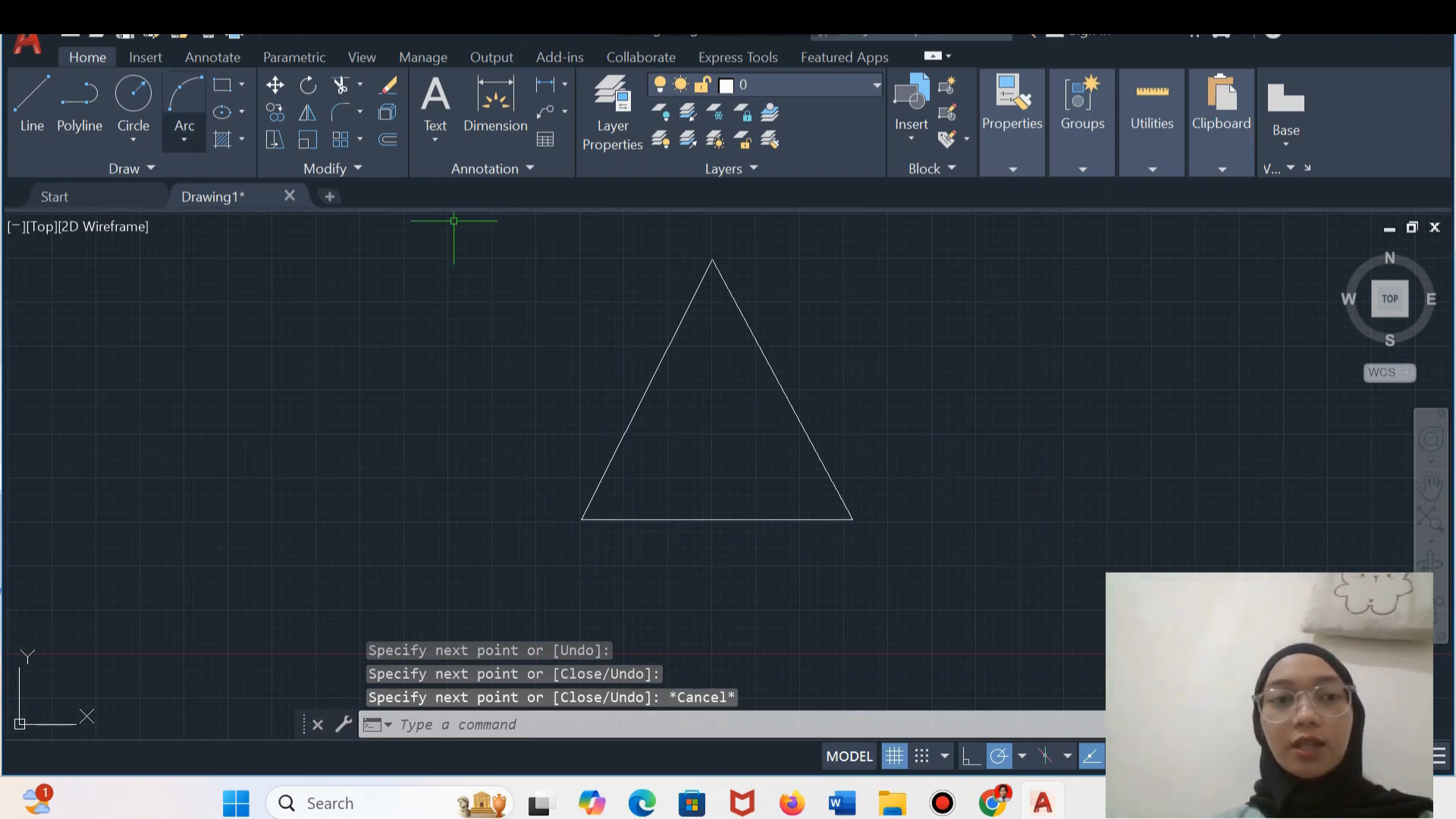
- Draw a second triangle beside the first from lines, with a horizontal base and its left side rising at 35°
click(32, 106)
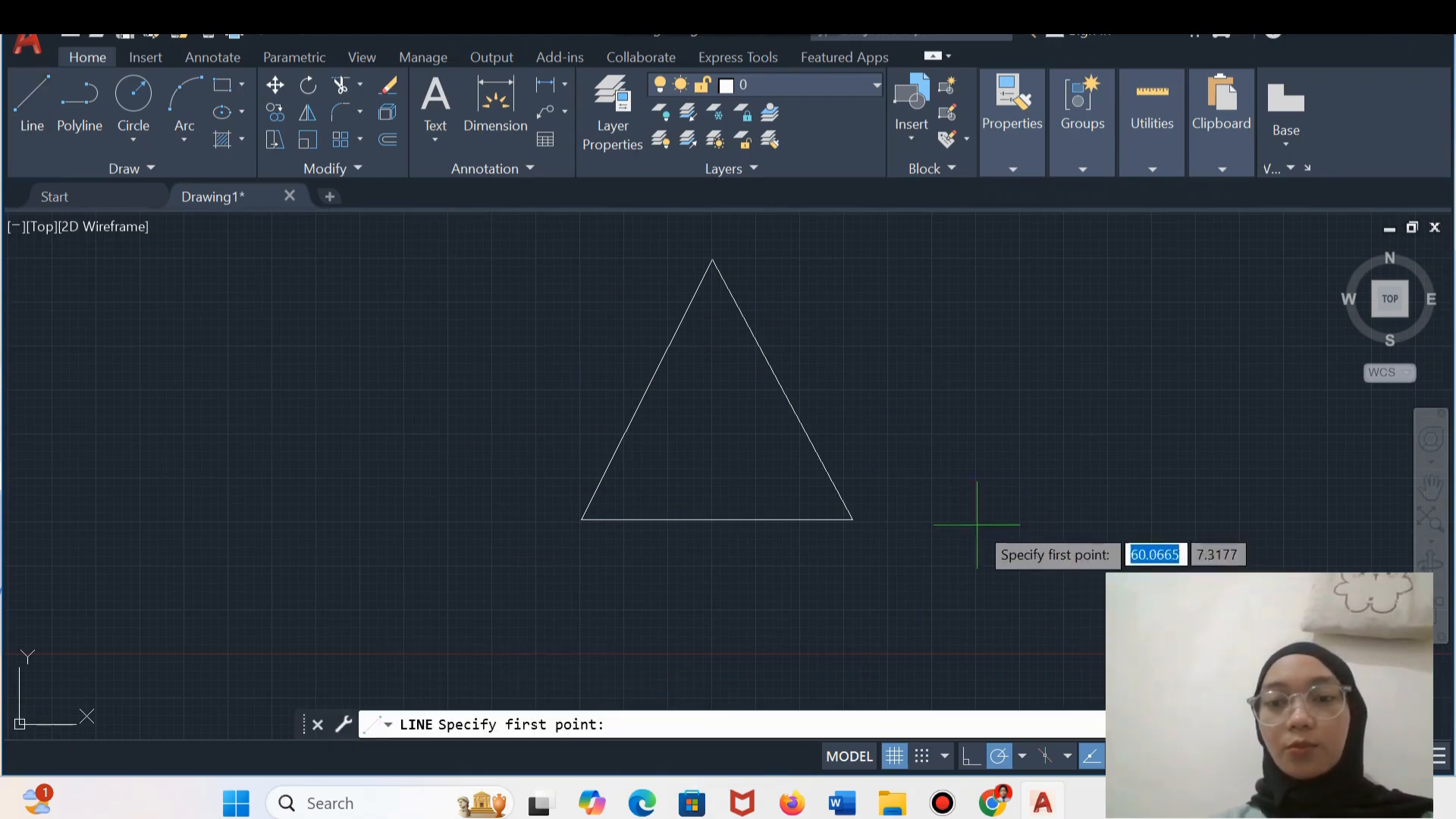
click(1208, 499)
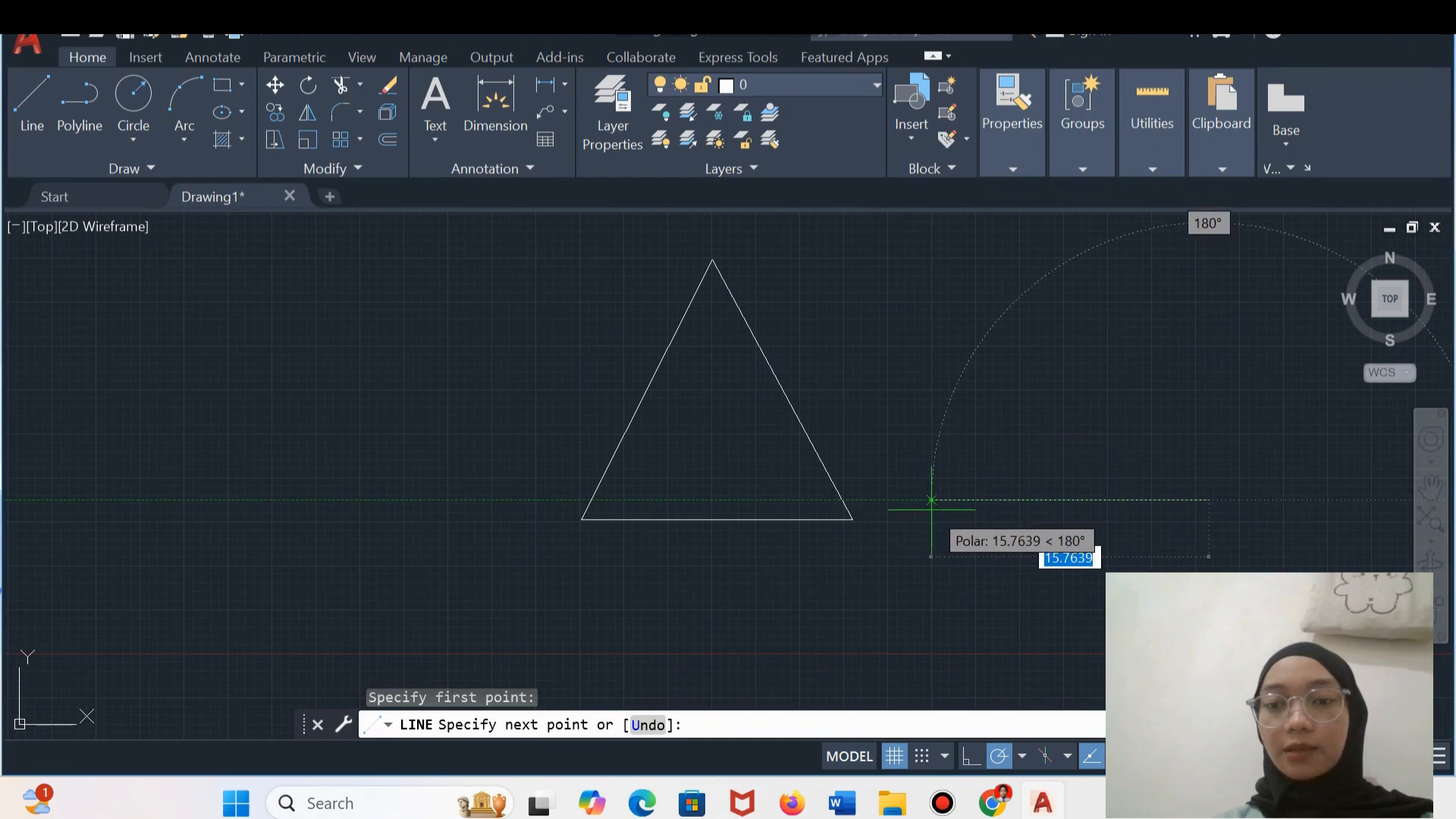
click(910, 500)
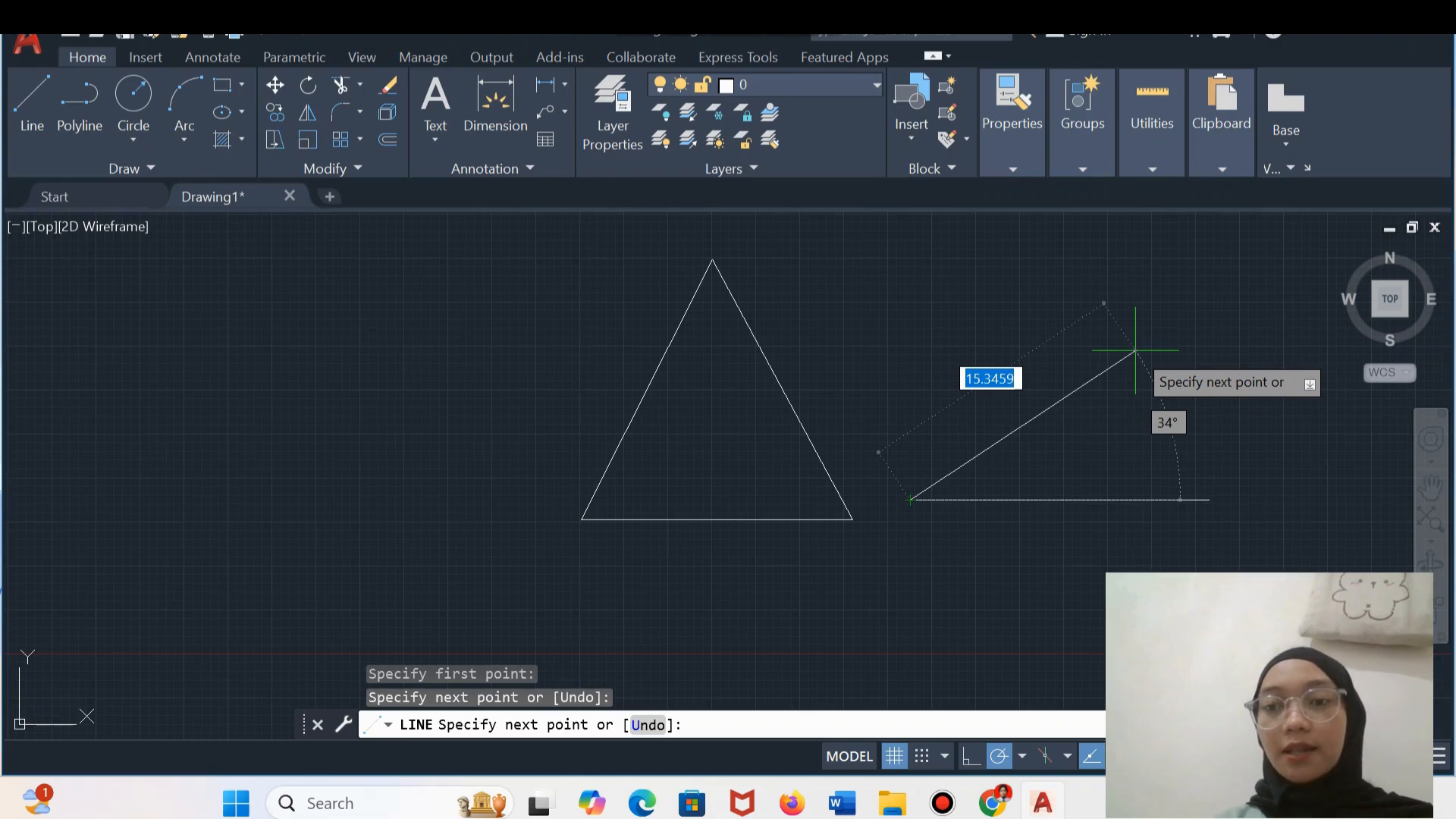
key(Tab)
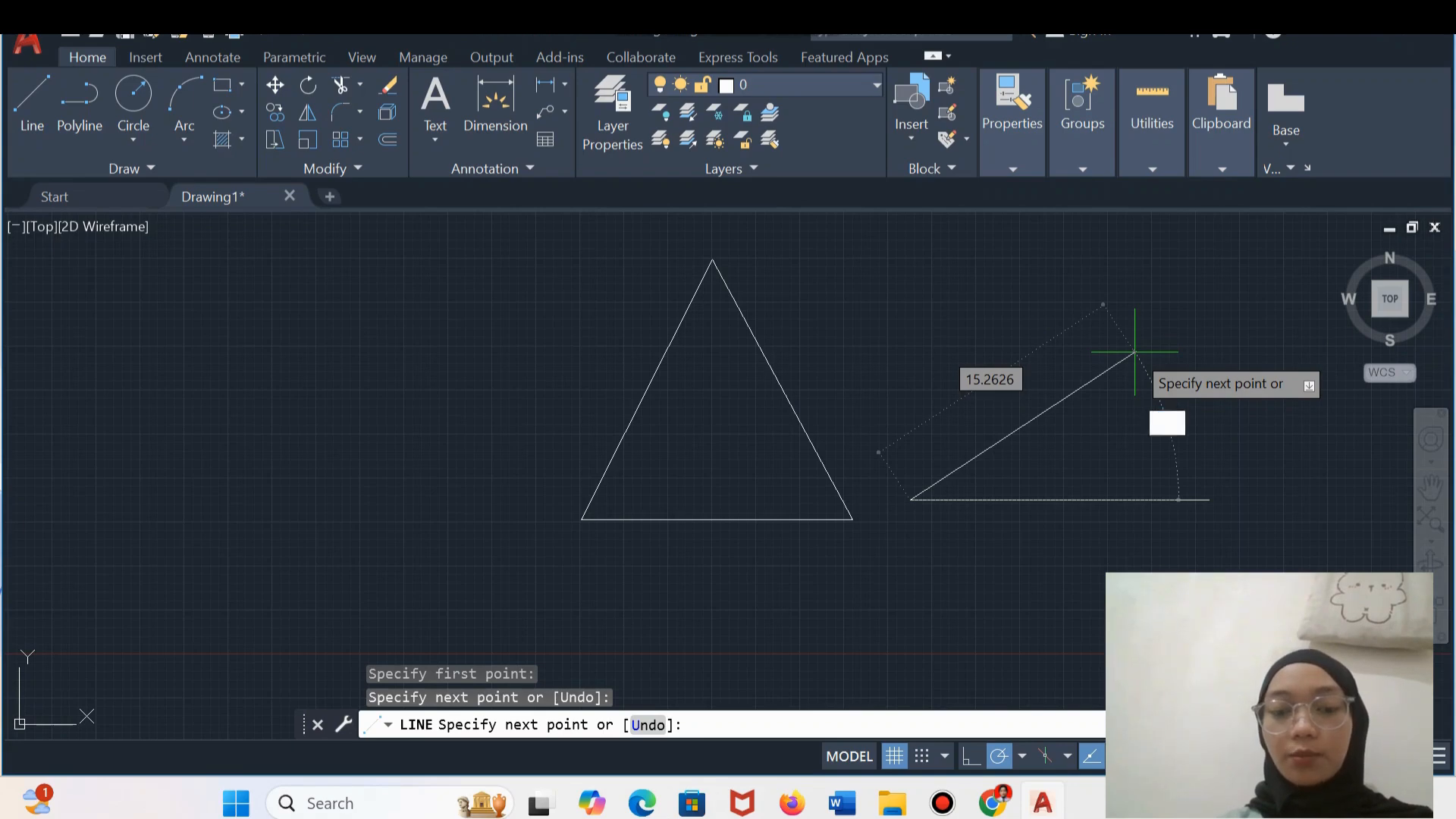
text(35)
key(Return)
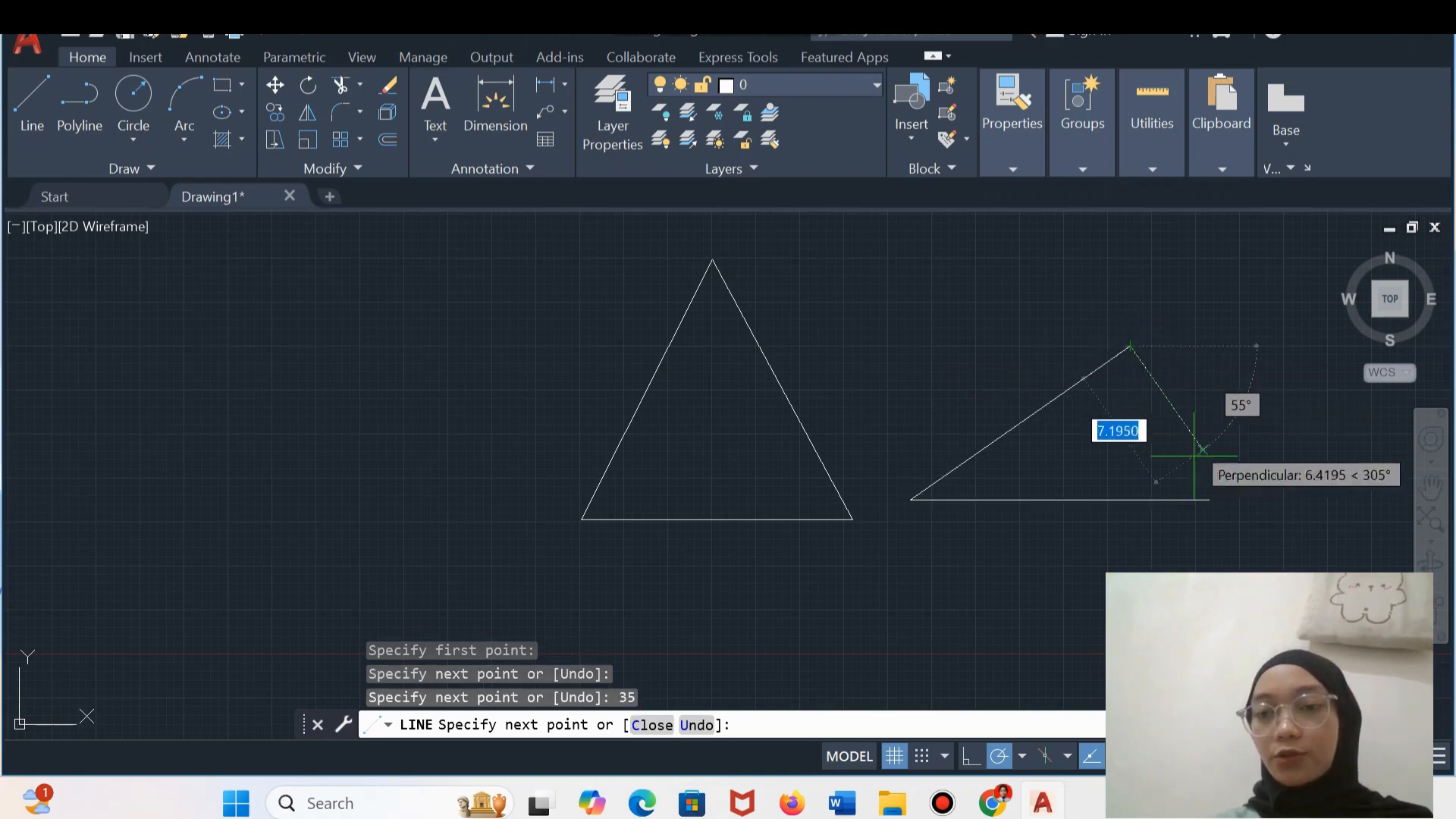
click(1210, 499)
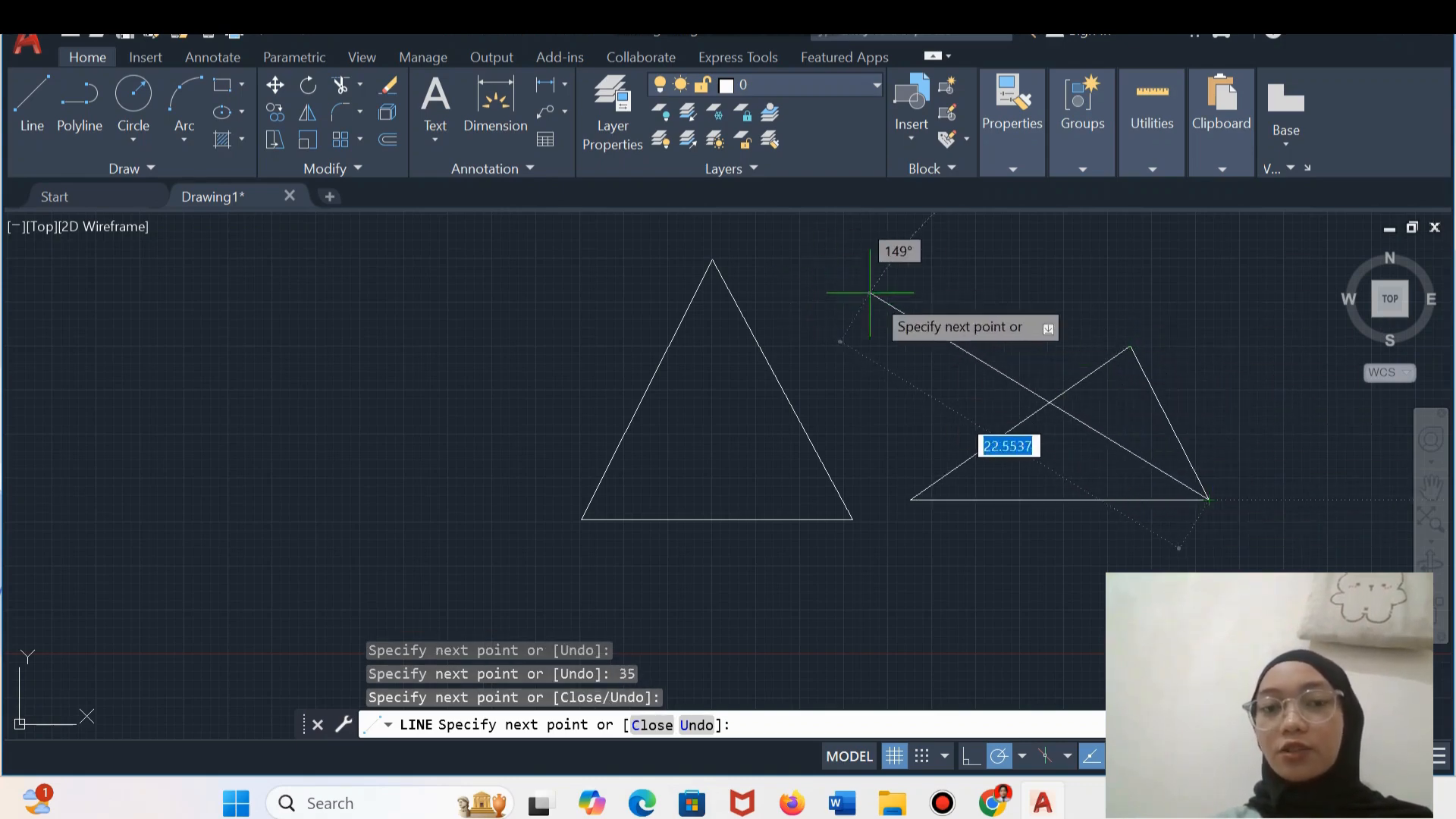
key(Escape)
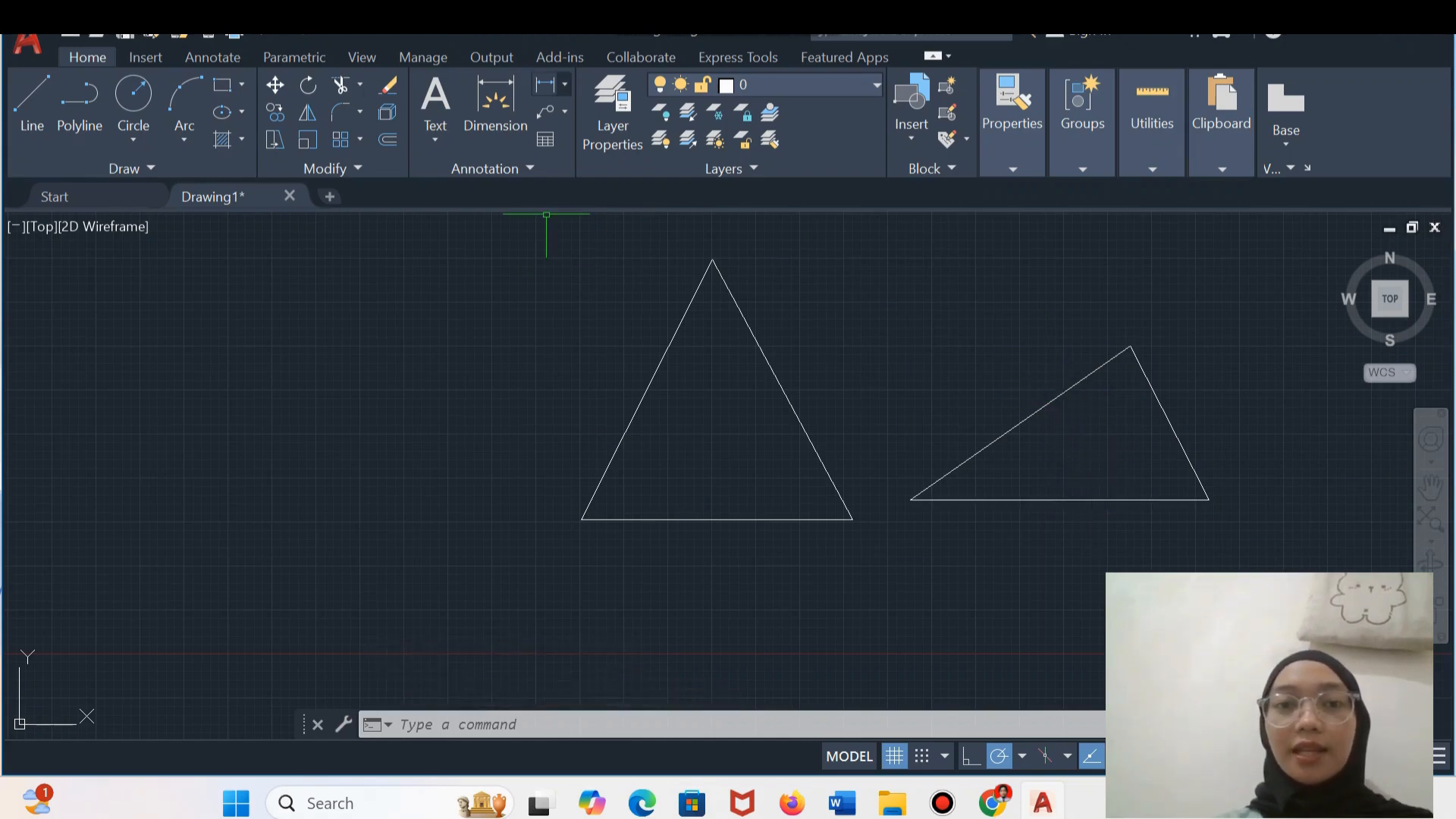
- Add an angular dimension between the second triangle's sloping left side and its base, with the arc inside the triangle
click(565, 84)
click(595, 212)
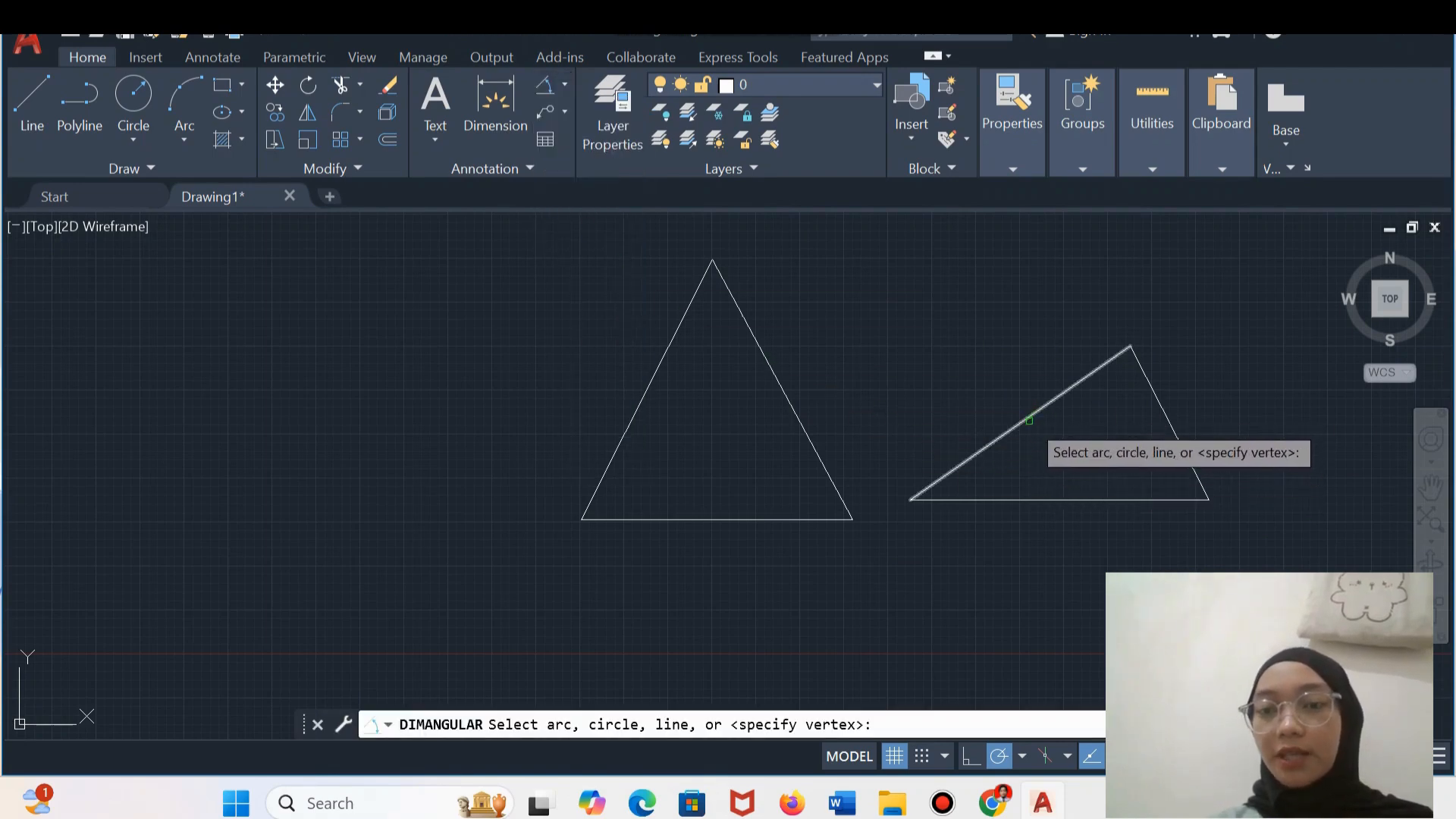
click(1029, 421)
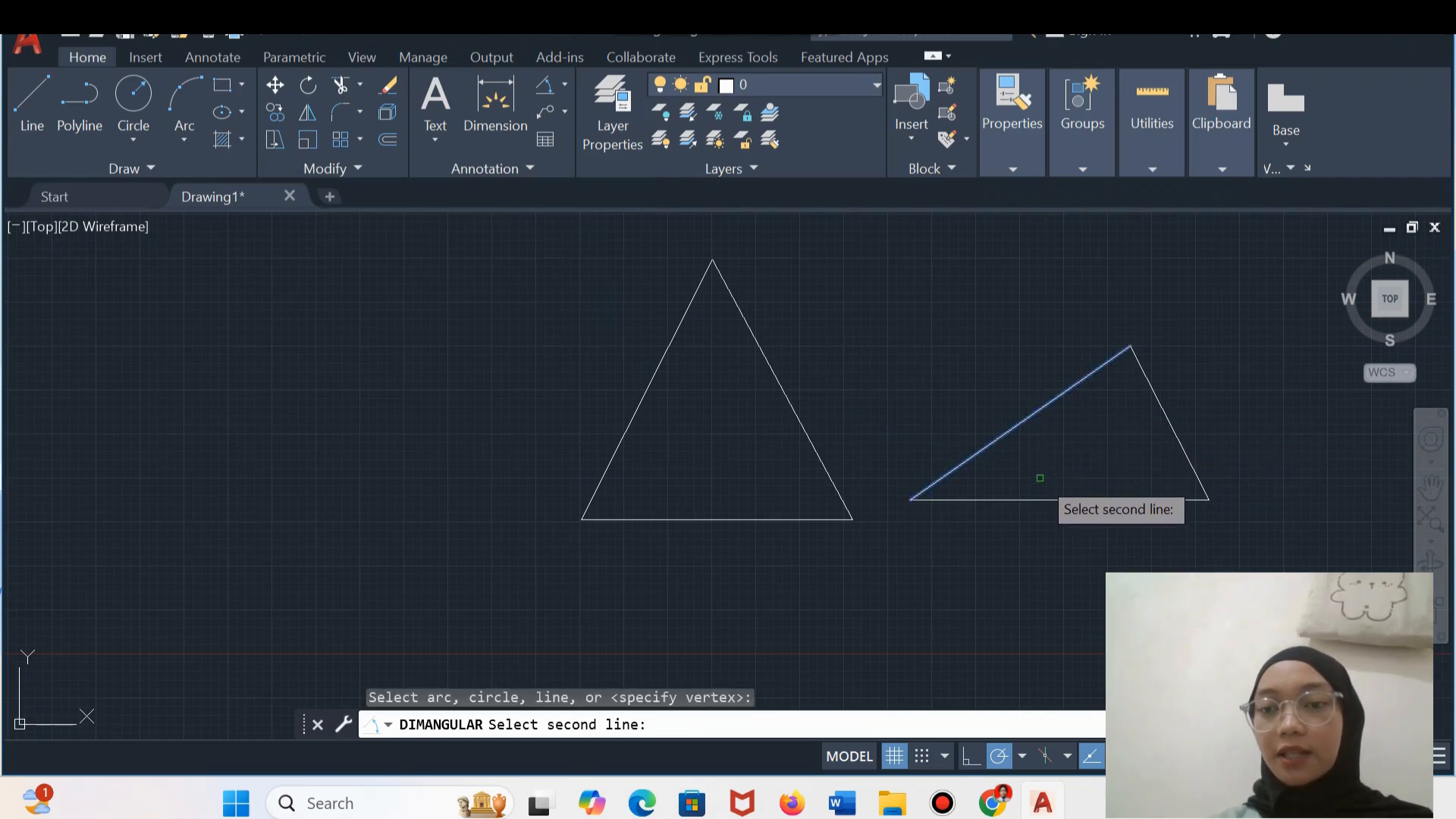
click(1050, 499)
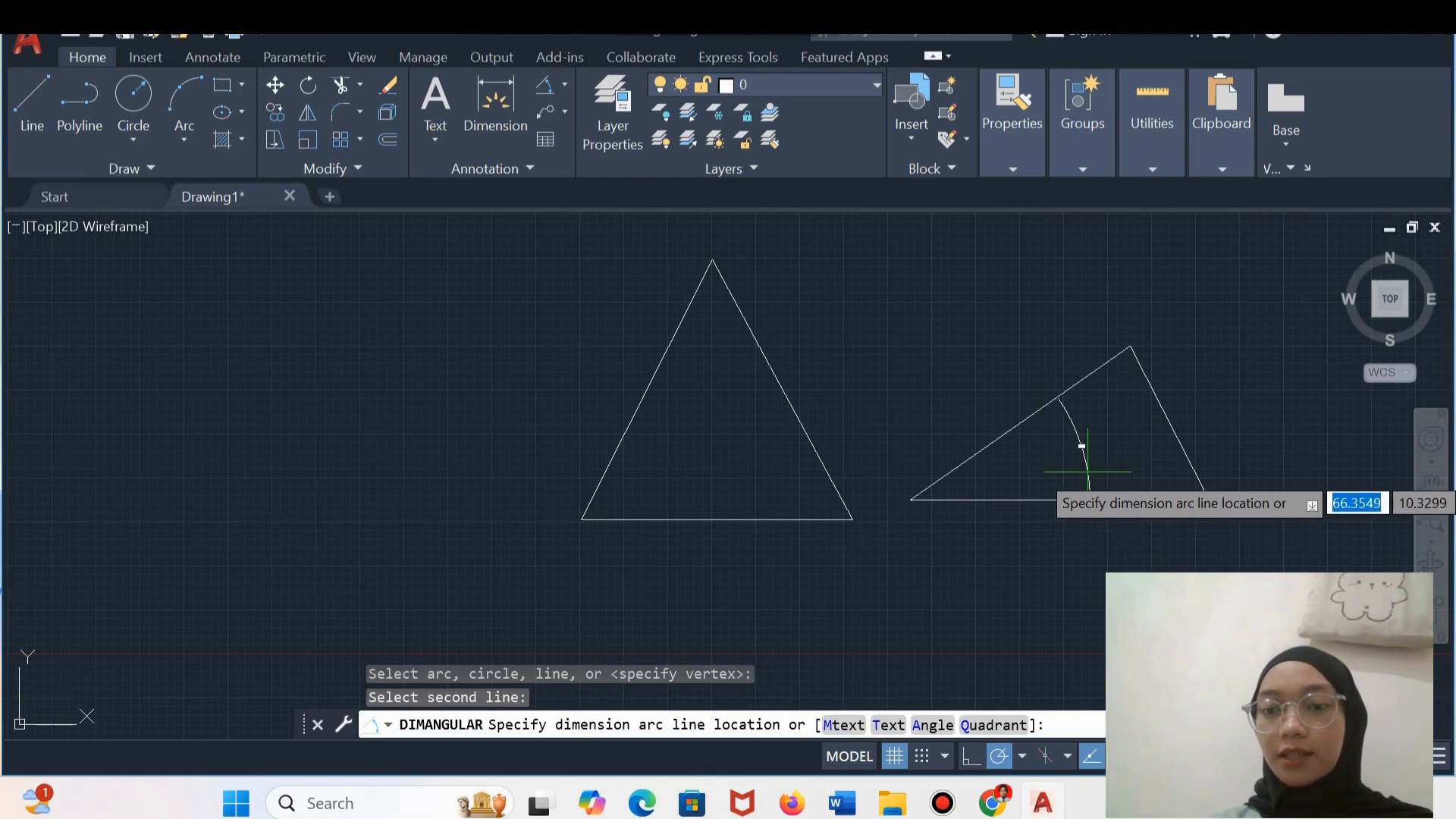
click(1088, 471)
scroll(1097, 500, up, 3)
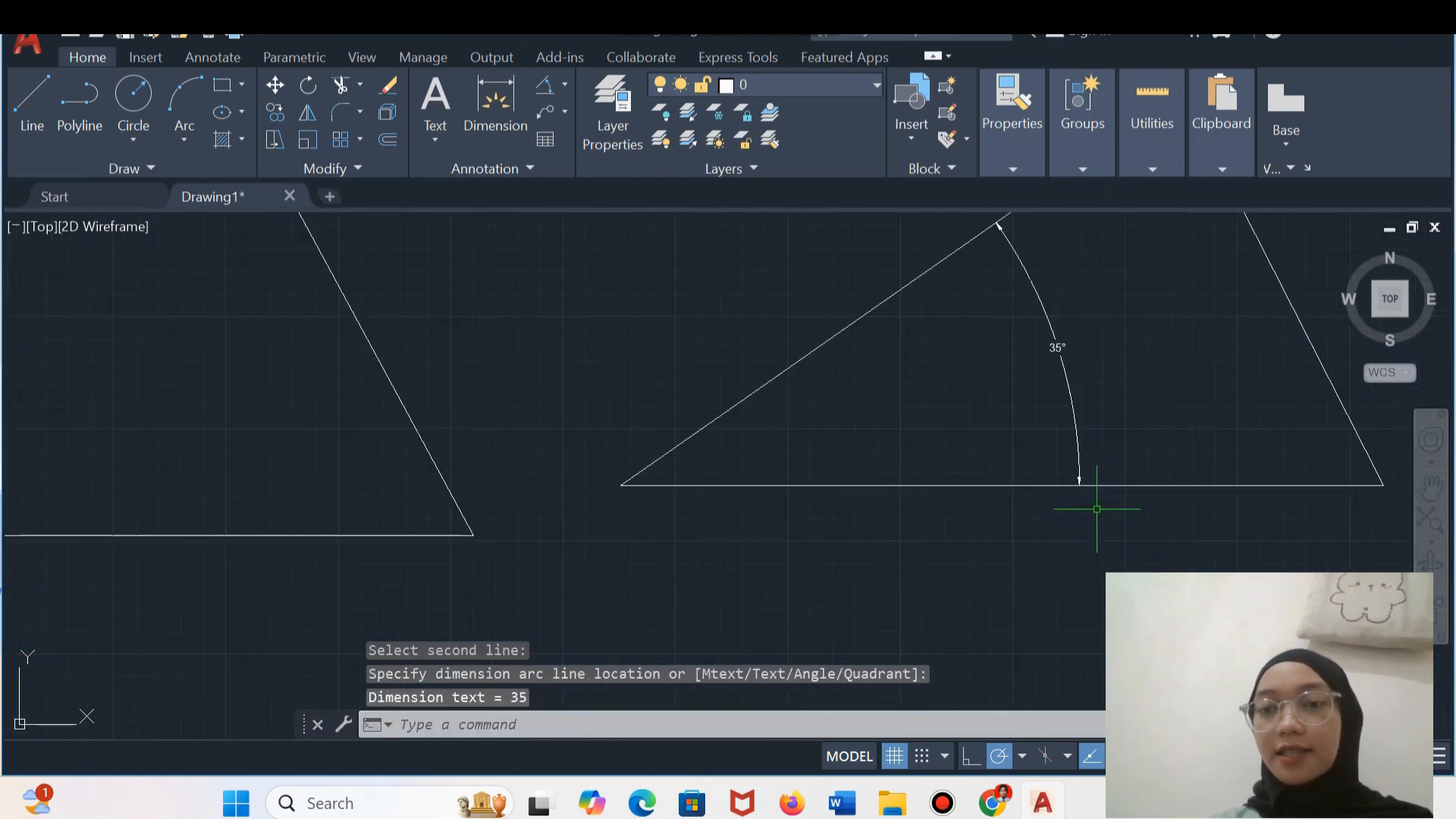
- Try to enlarge the angular dimension's text by choosing a text height of 0.5000
double_click(1059, 348)
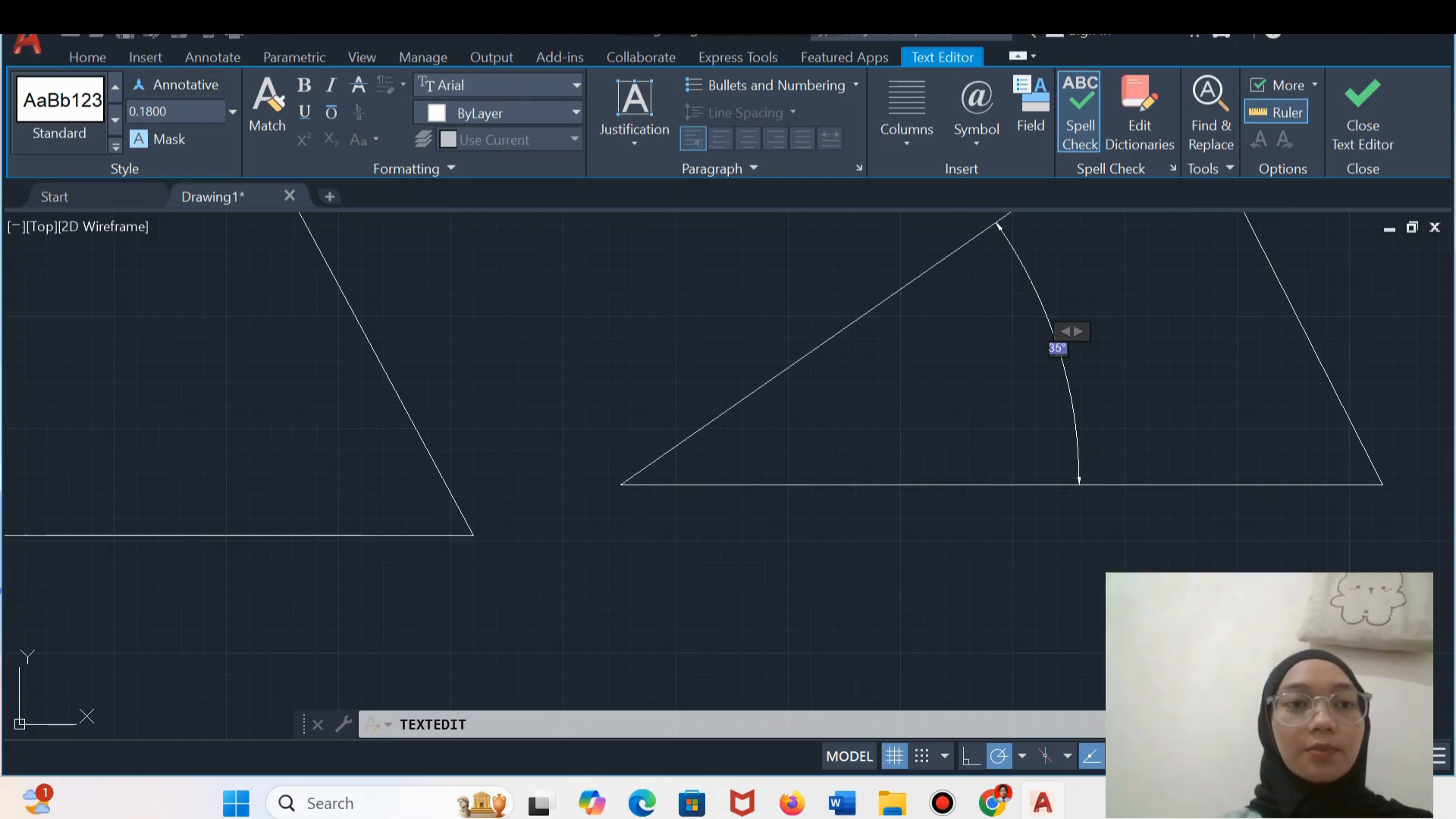
click(232, 112)
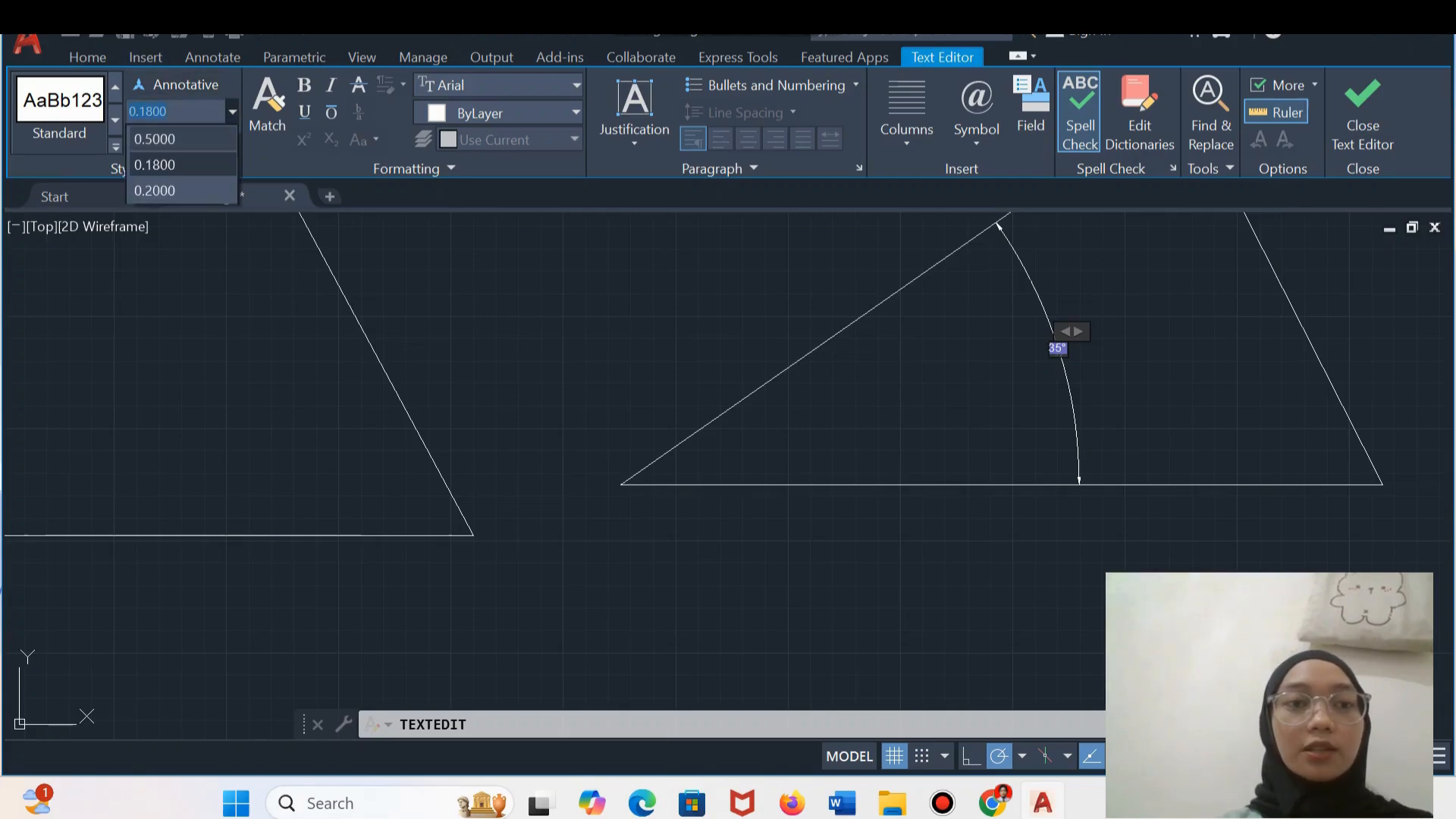
click(180, 138)
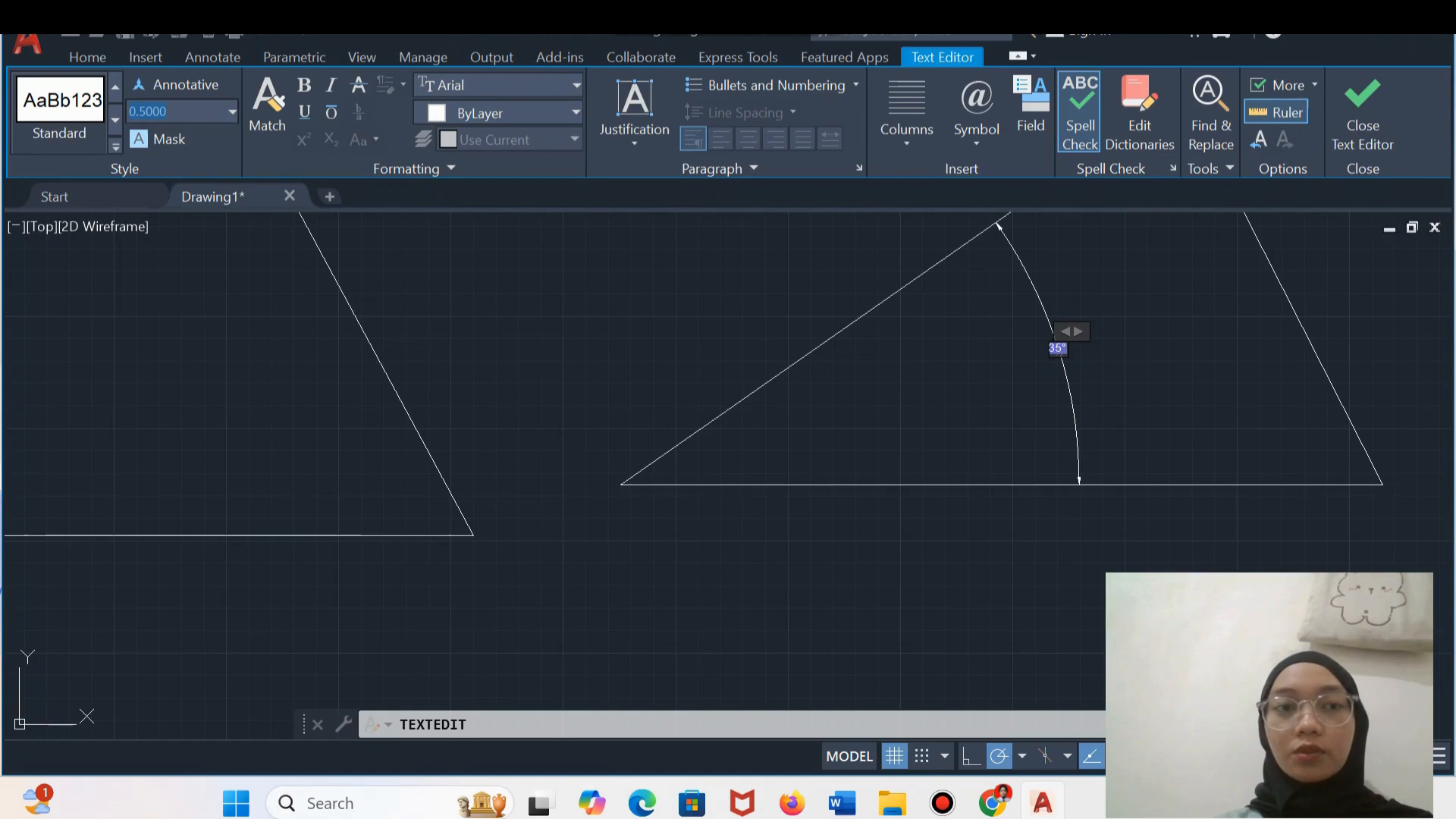
click(955, 370)
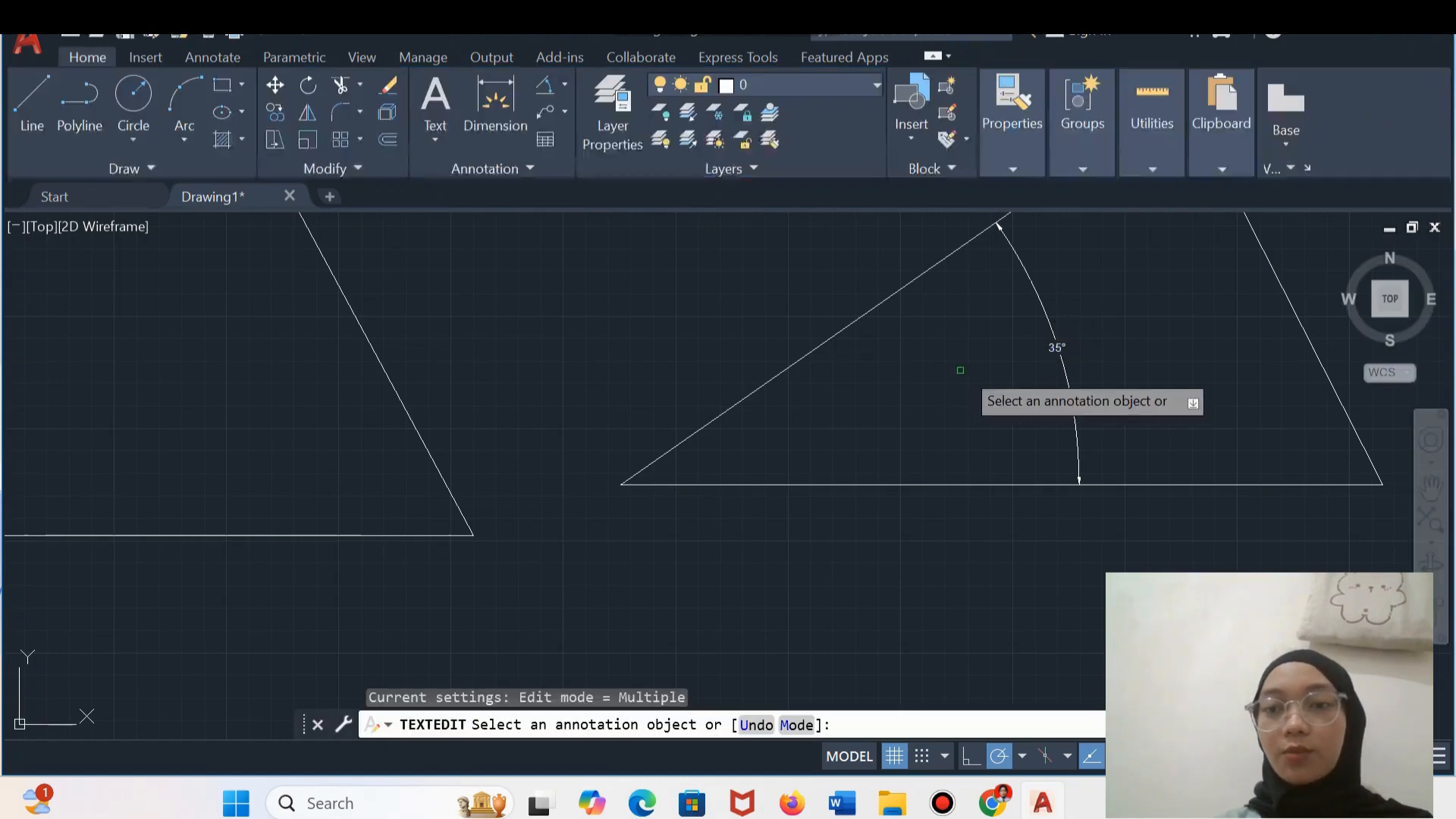
- Reopen the angular dimension's text for editing, set its height to 0.5000 and finish the edit
click(1057, 350)
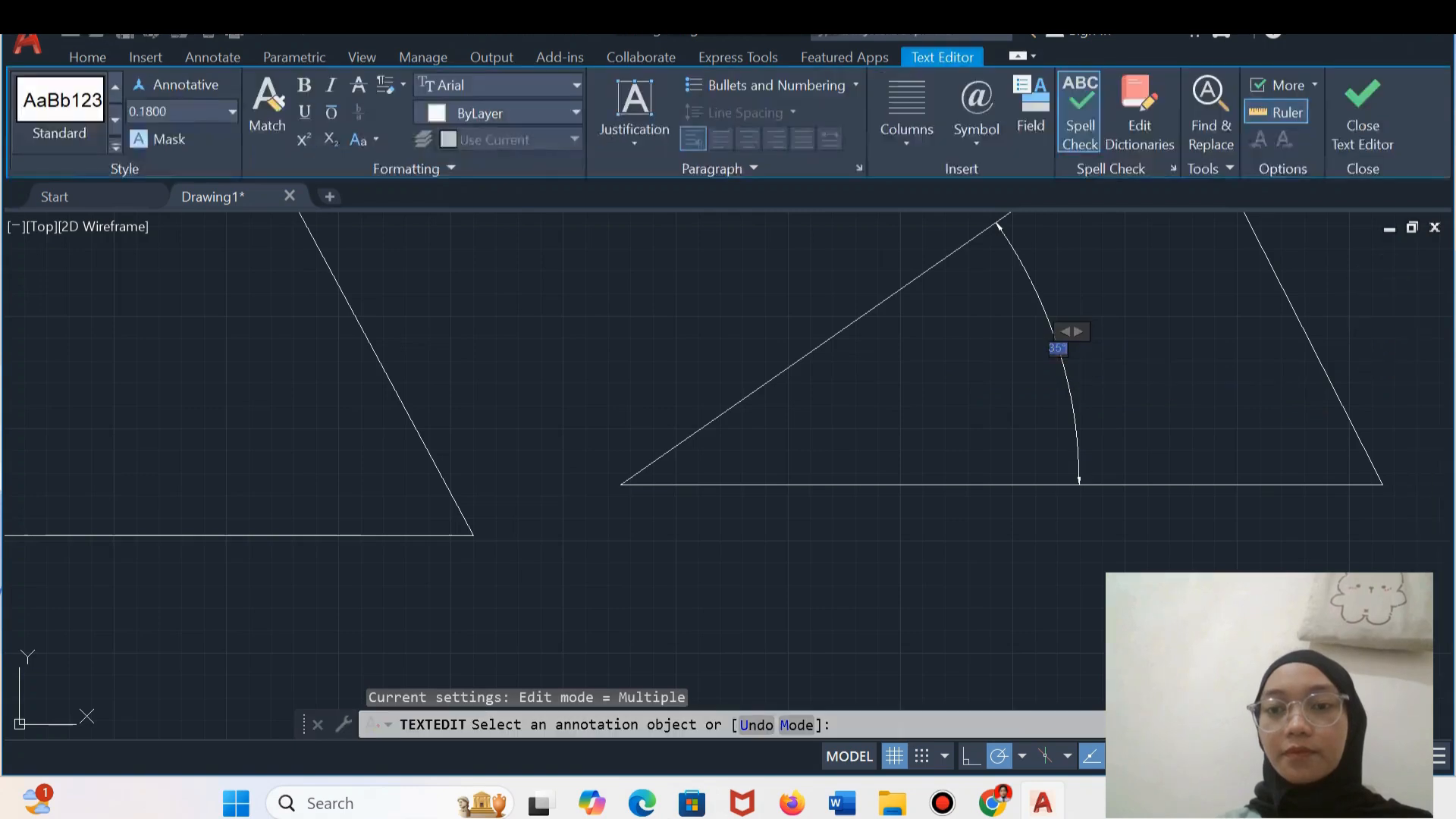
click(232, 112)
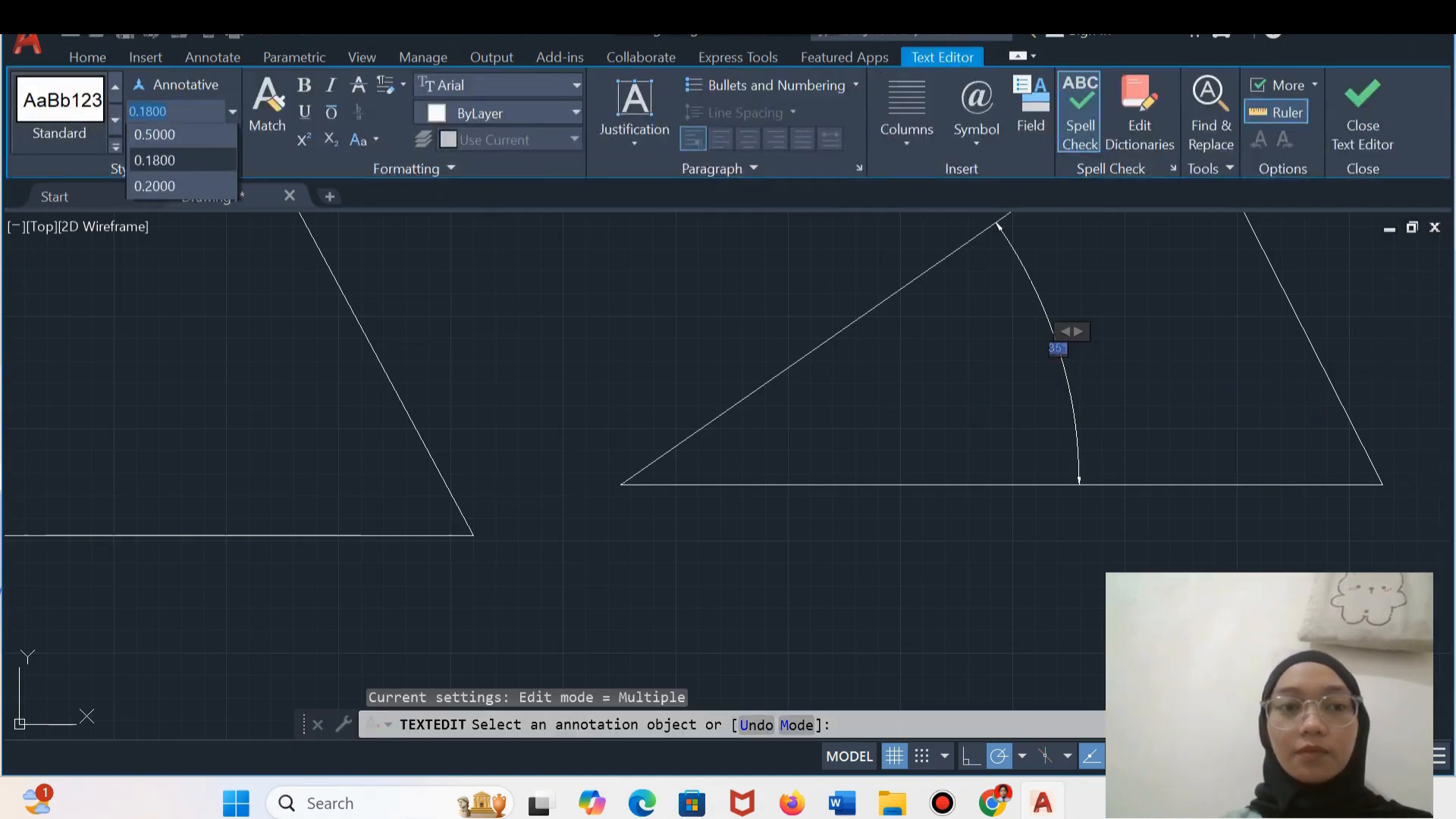
click(155, 139)
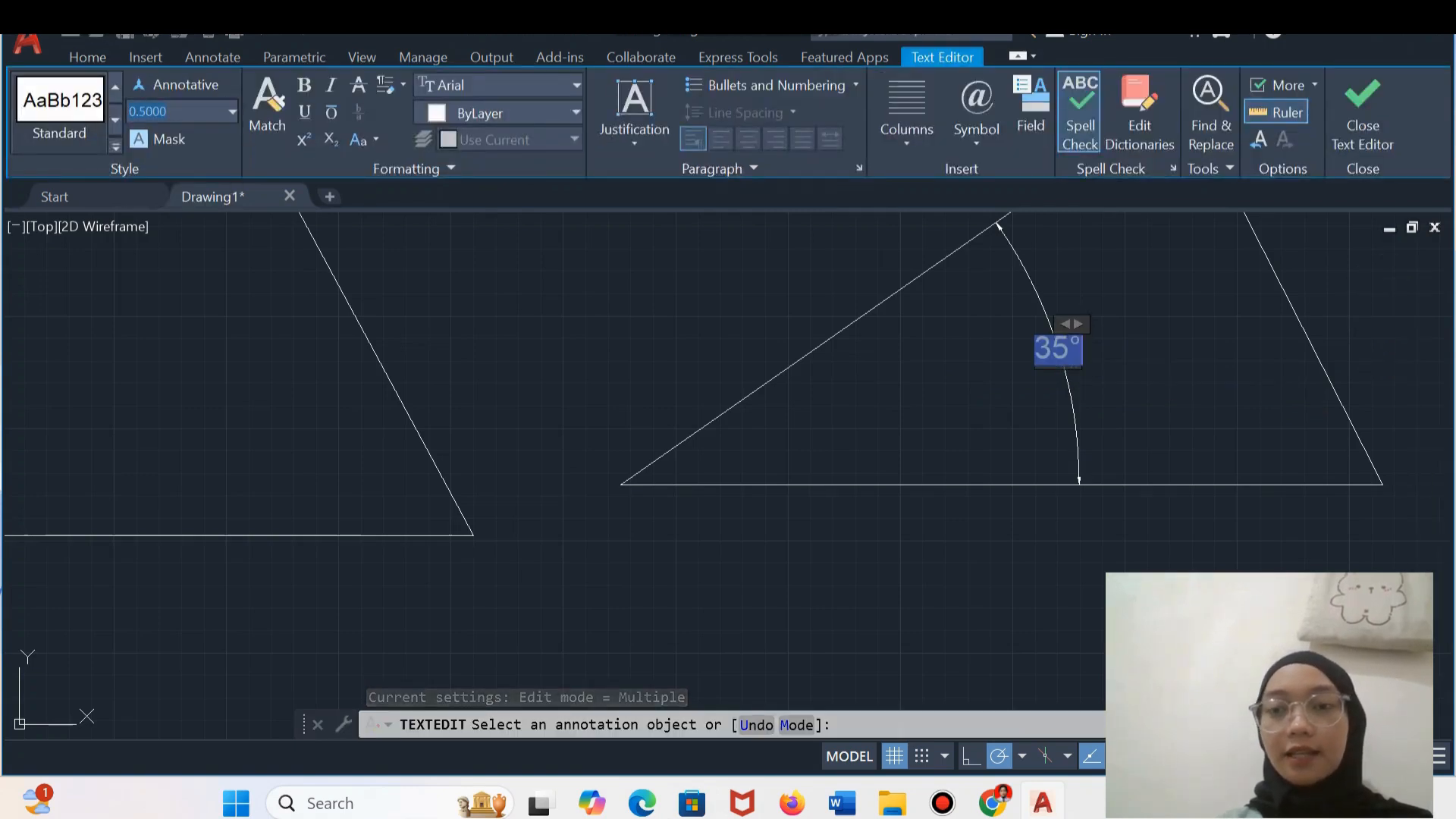
scroll(671, 410, down, 2)
click(660, 357)
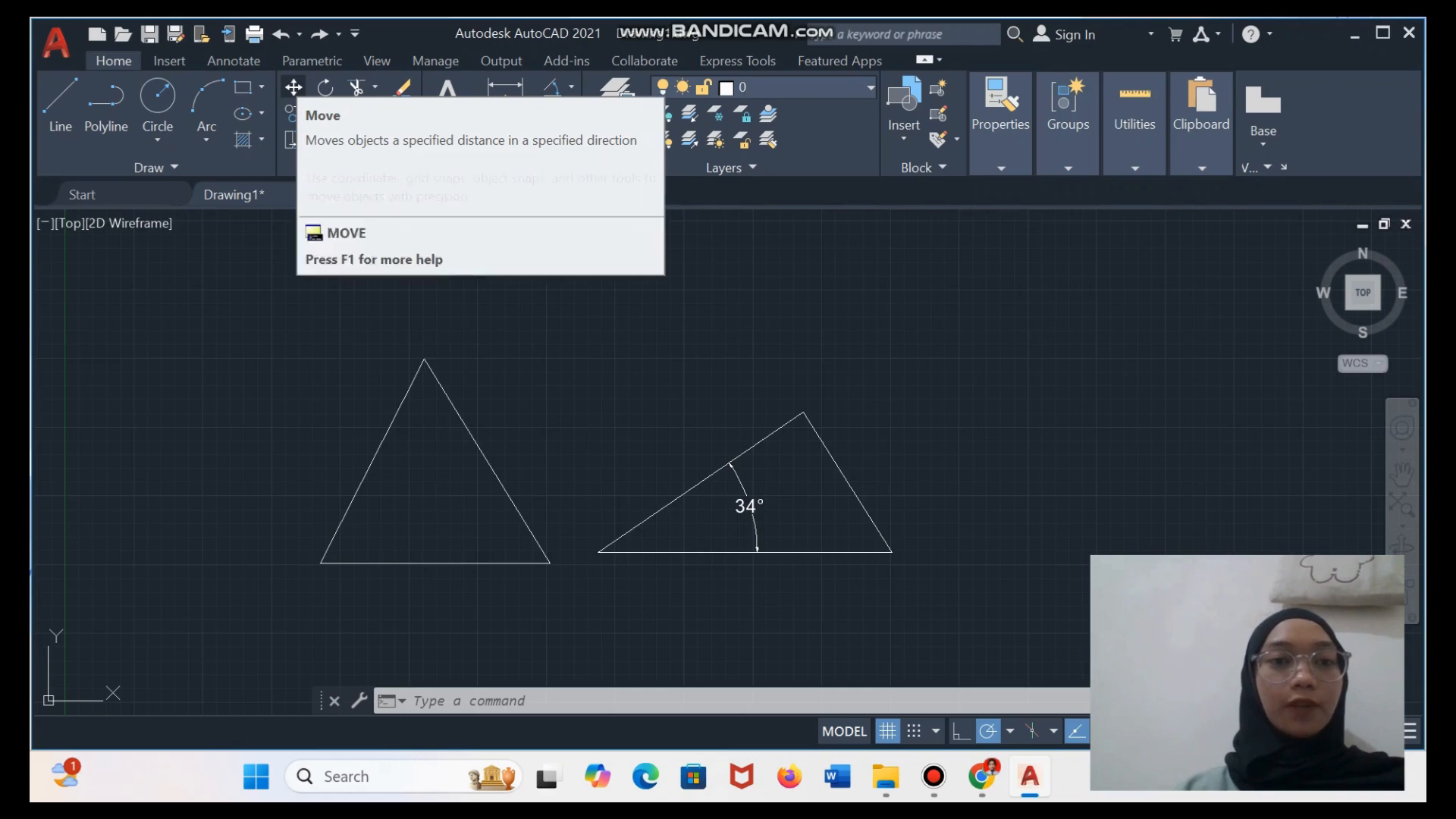
- Move the first triangle's three sides together up and to the left, about 9.4 mm at 152°
click(294, 87)
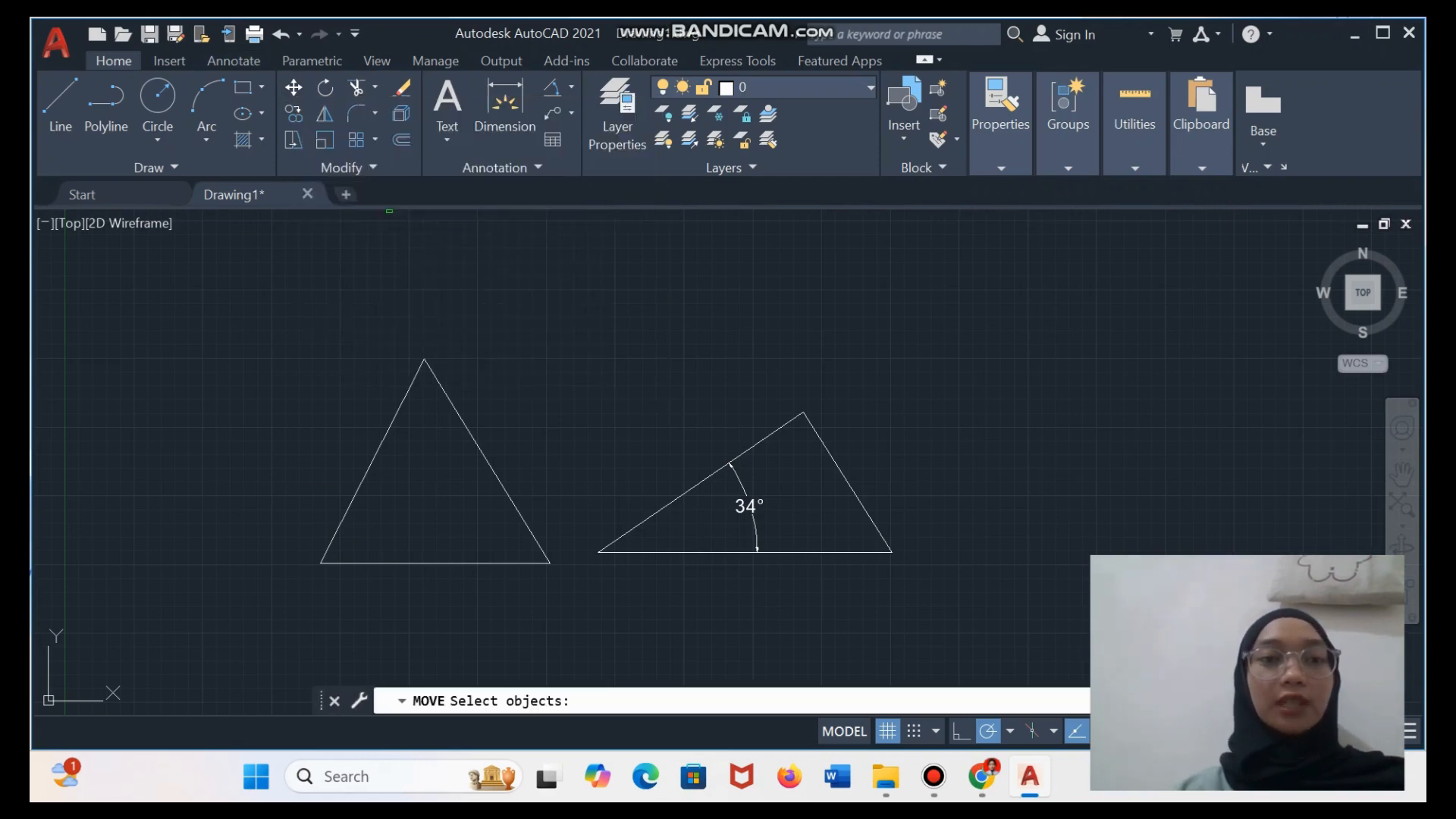
click(293, 87)
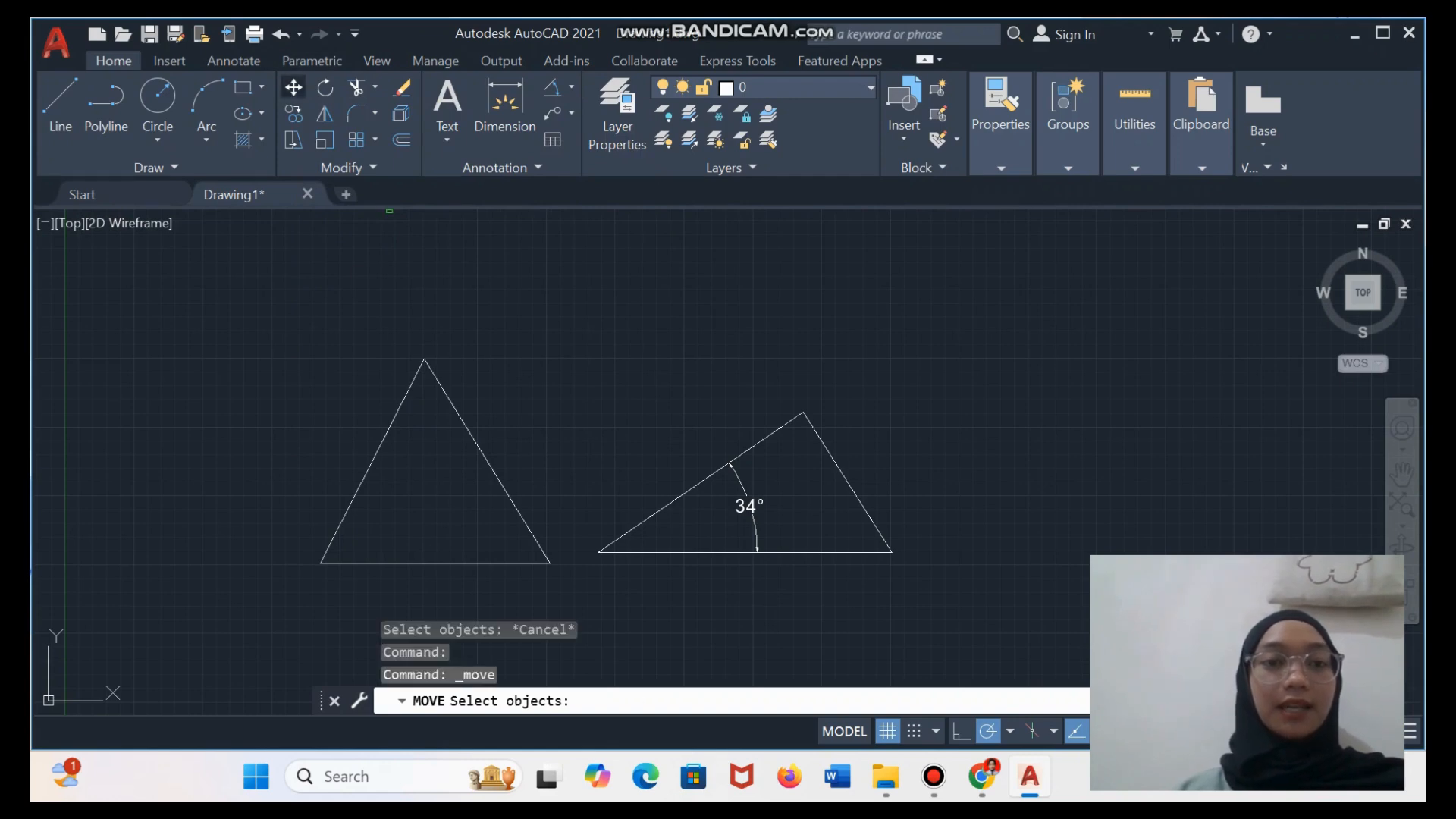
click(391, 427)
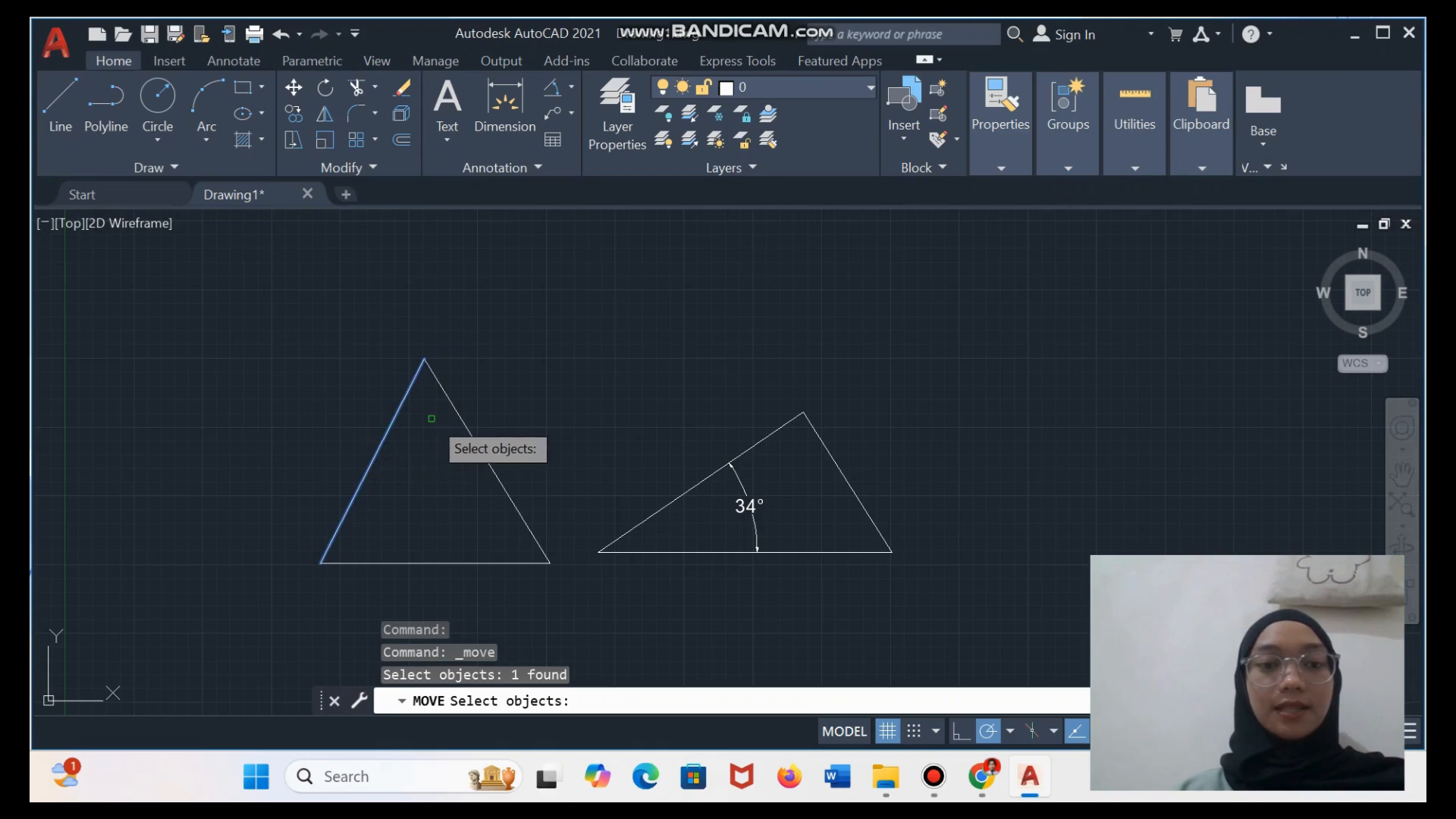
click(469, 429)
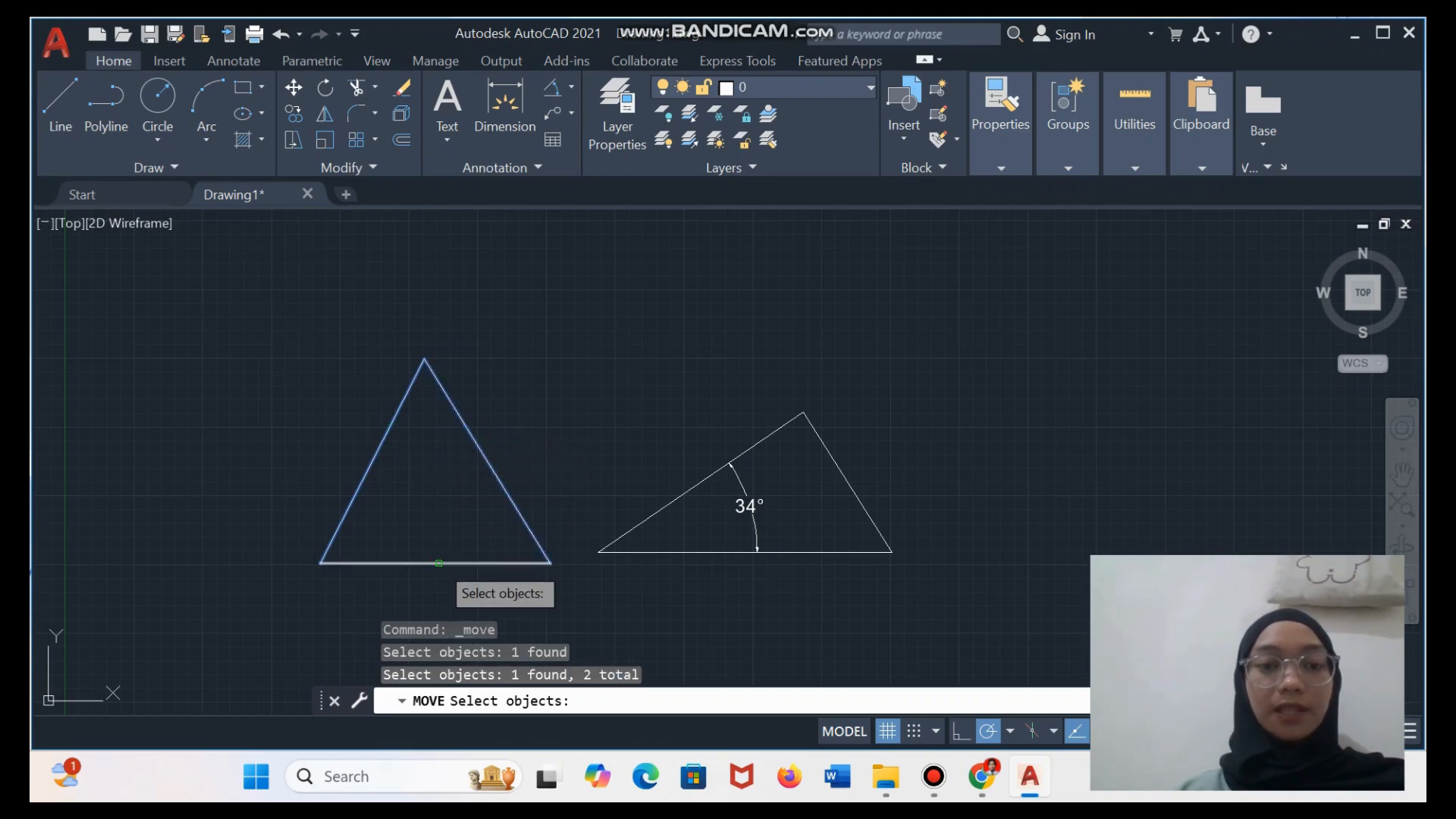
click(438, 563)
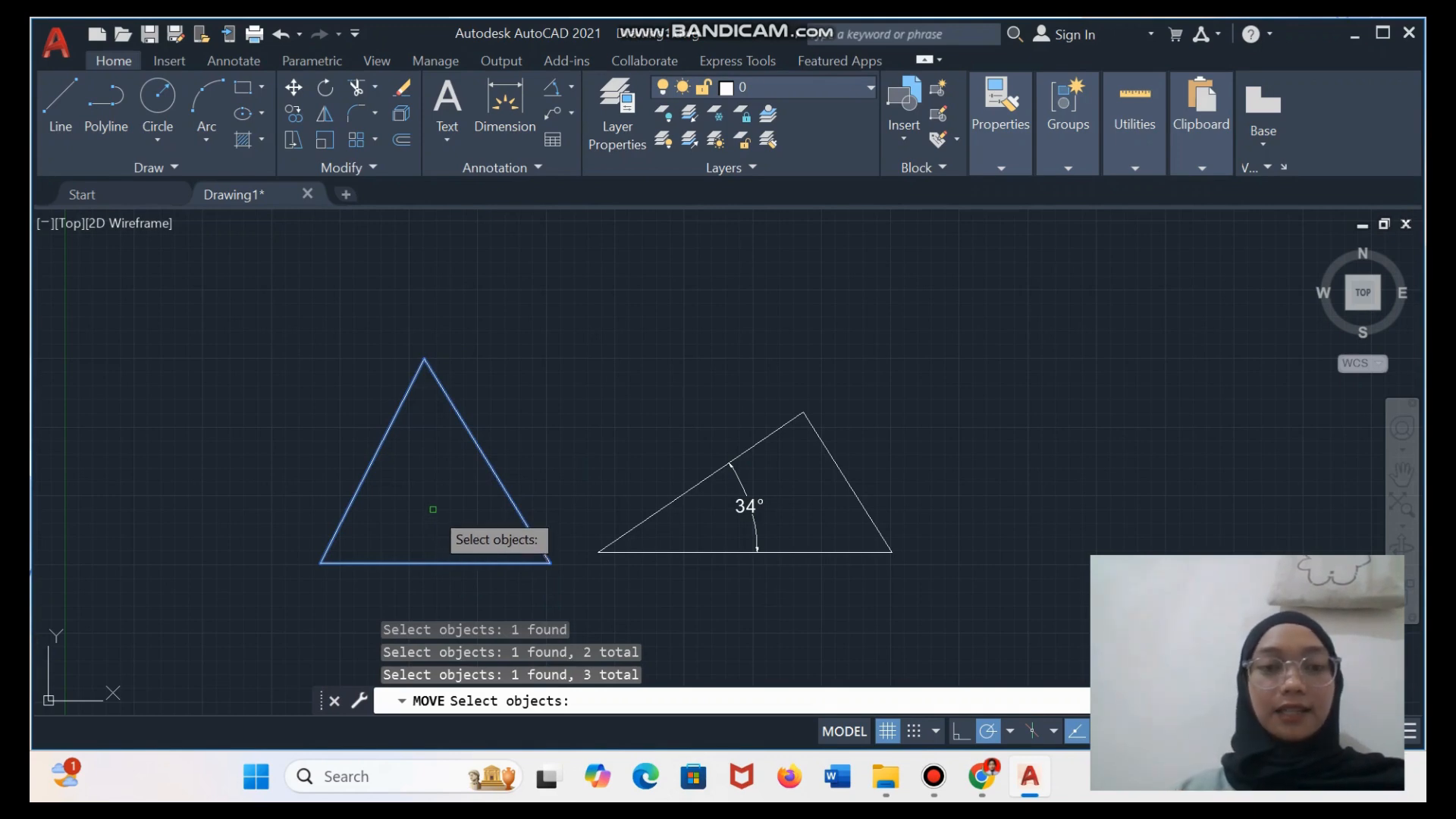
key(Return)
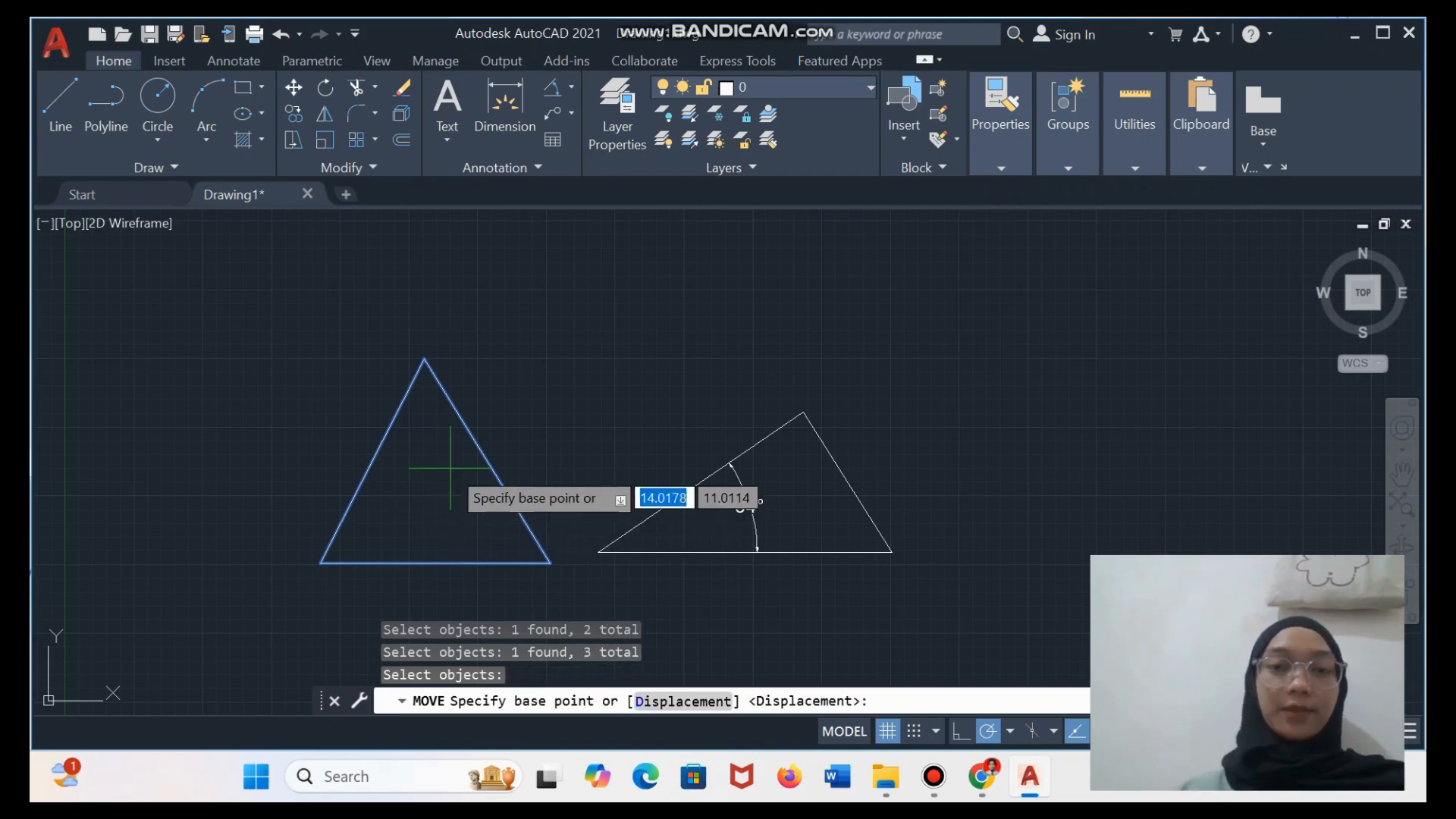
click(463, 455)
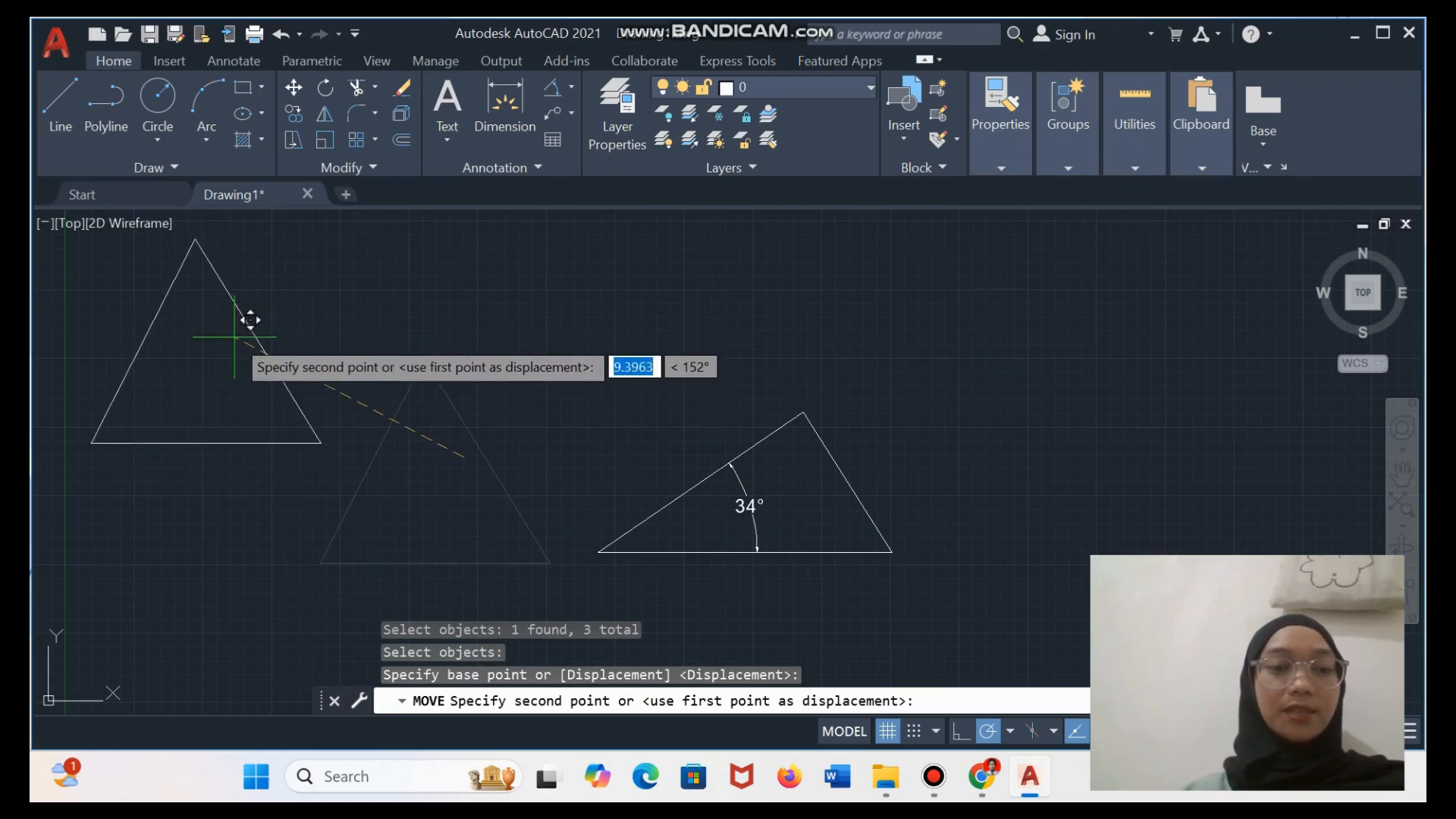
click(234, 337)
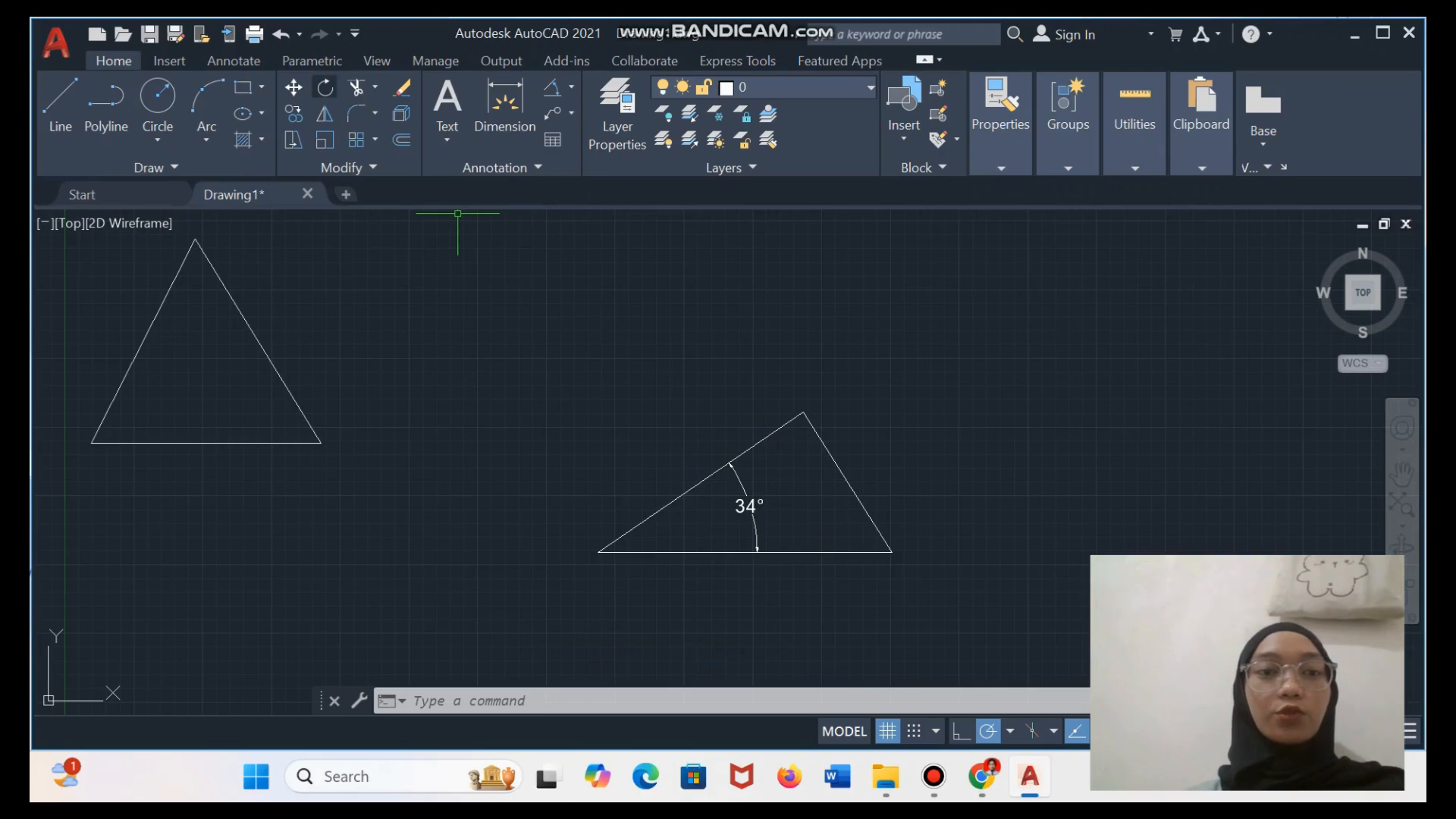
- Rotate the second triangle together with its angular dimension about a base point above its sloping left side, so the base stands steeply
click(325, 87)
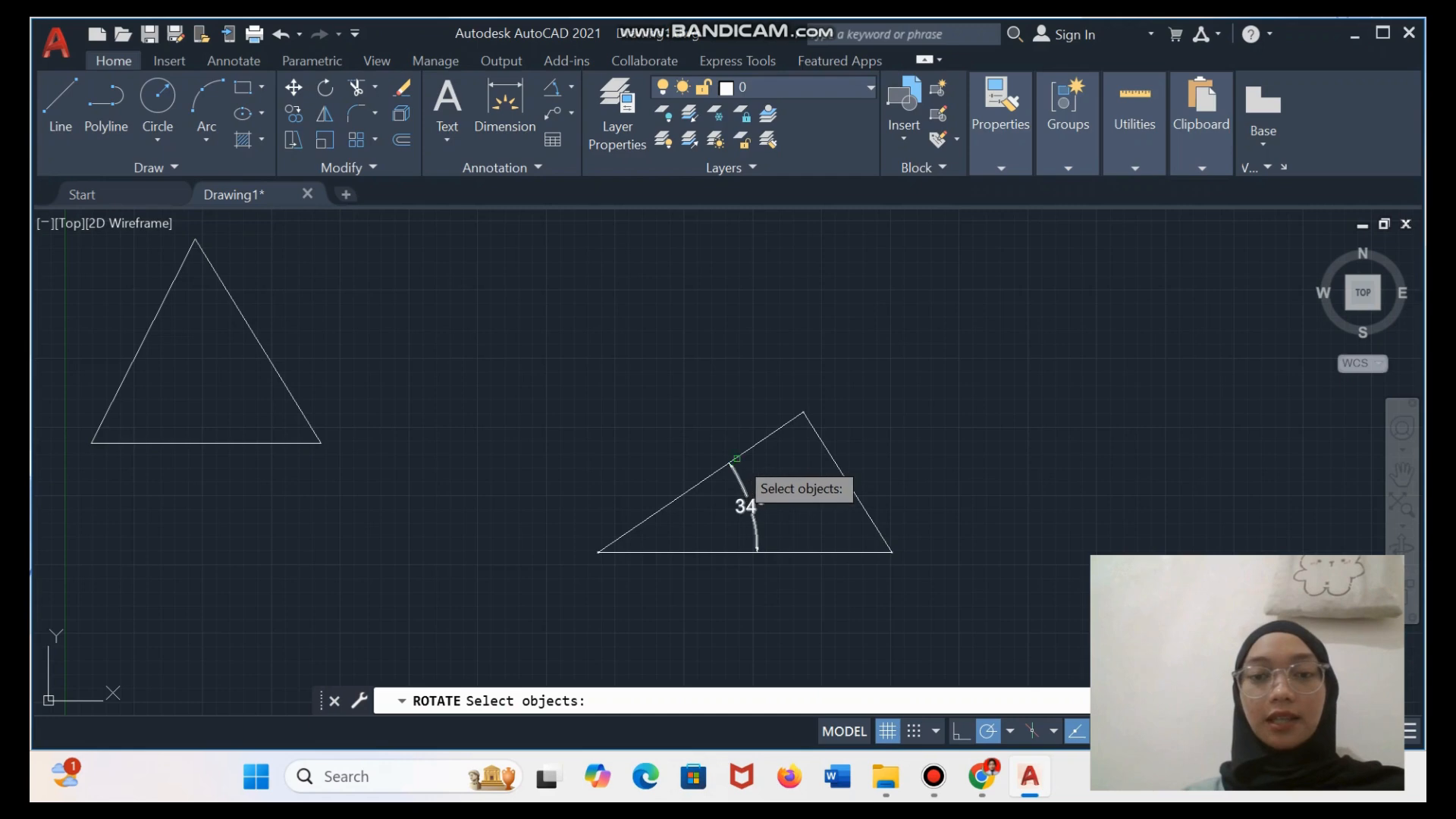
click(748, 453)
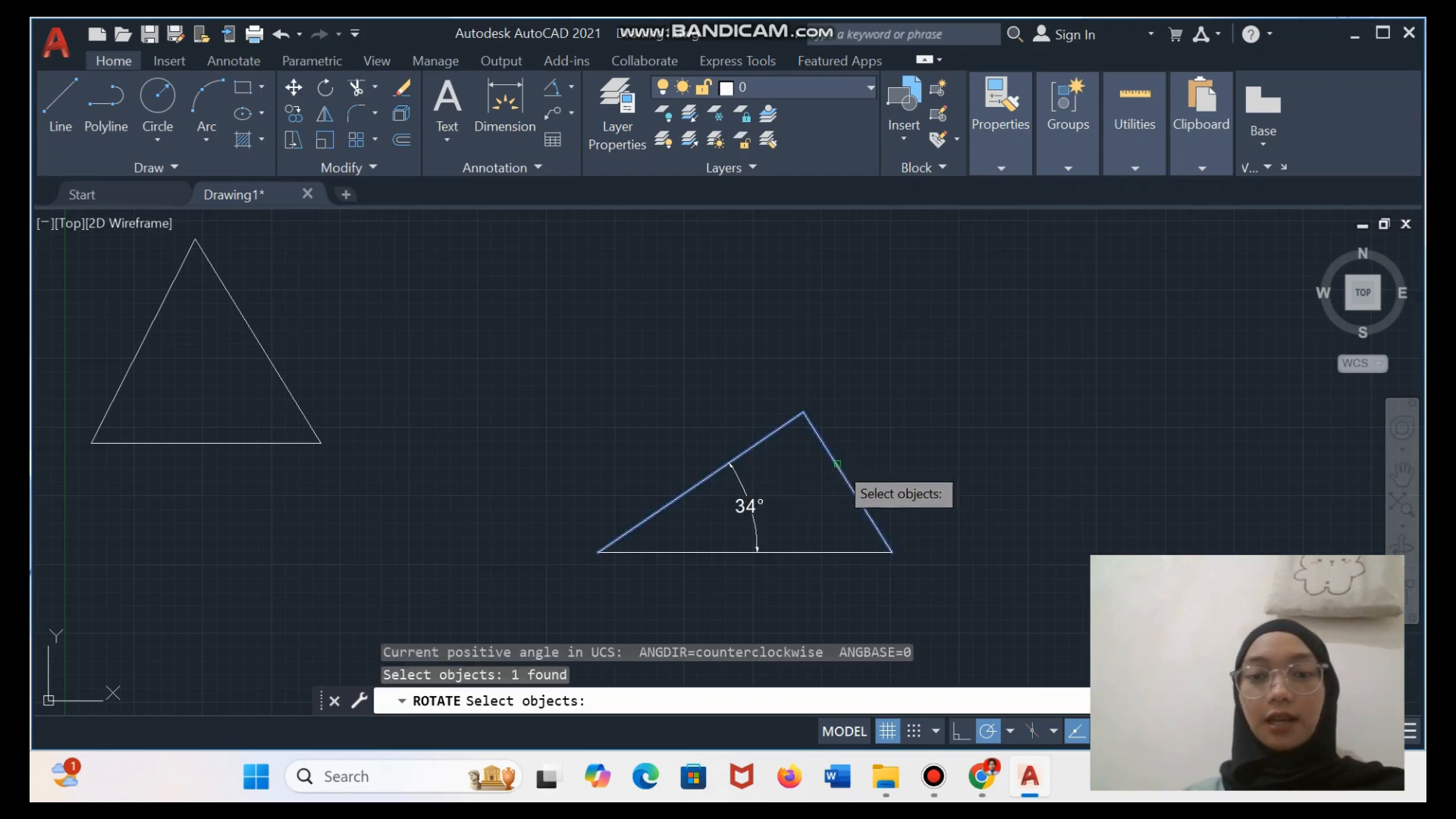
click(834, 459)
click(752, 517)
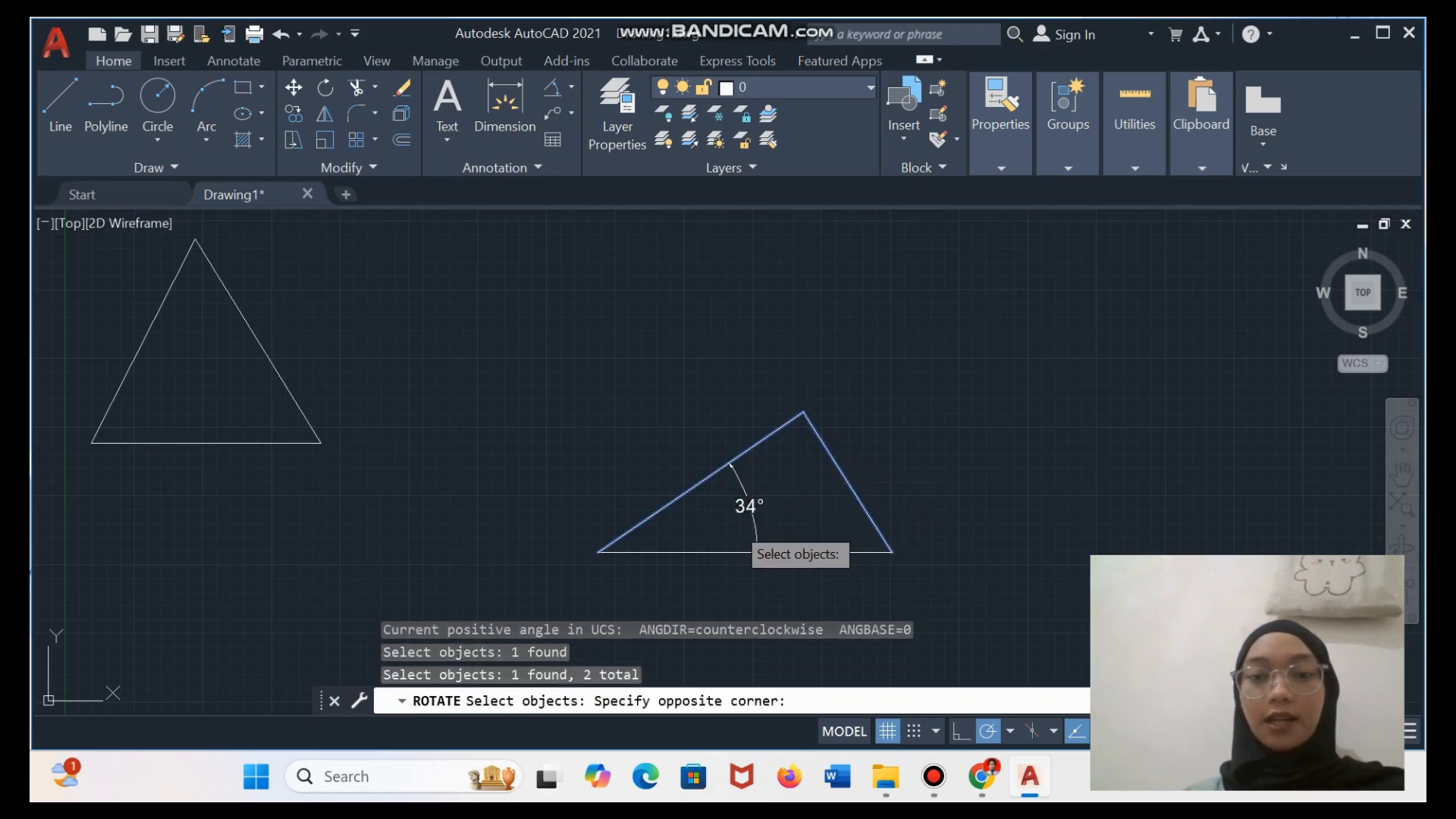
click(747, 510)
click(755, 540)
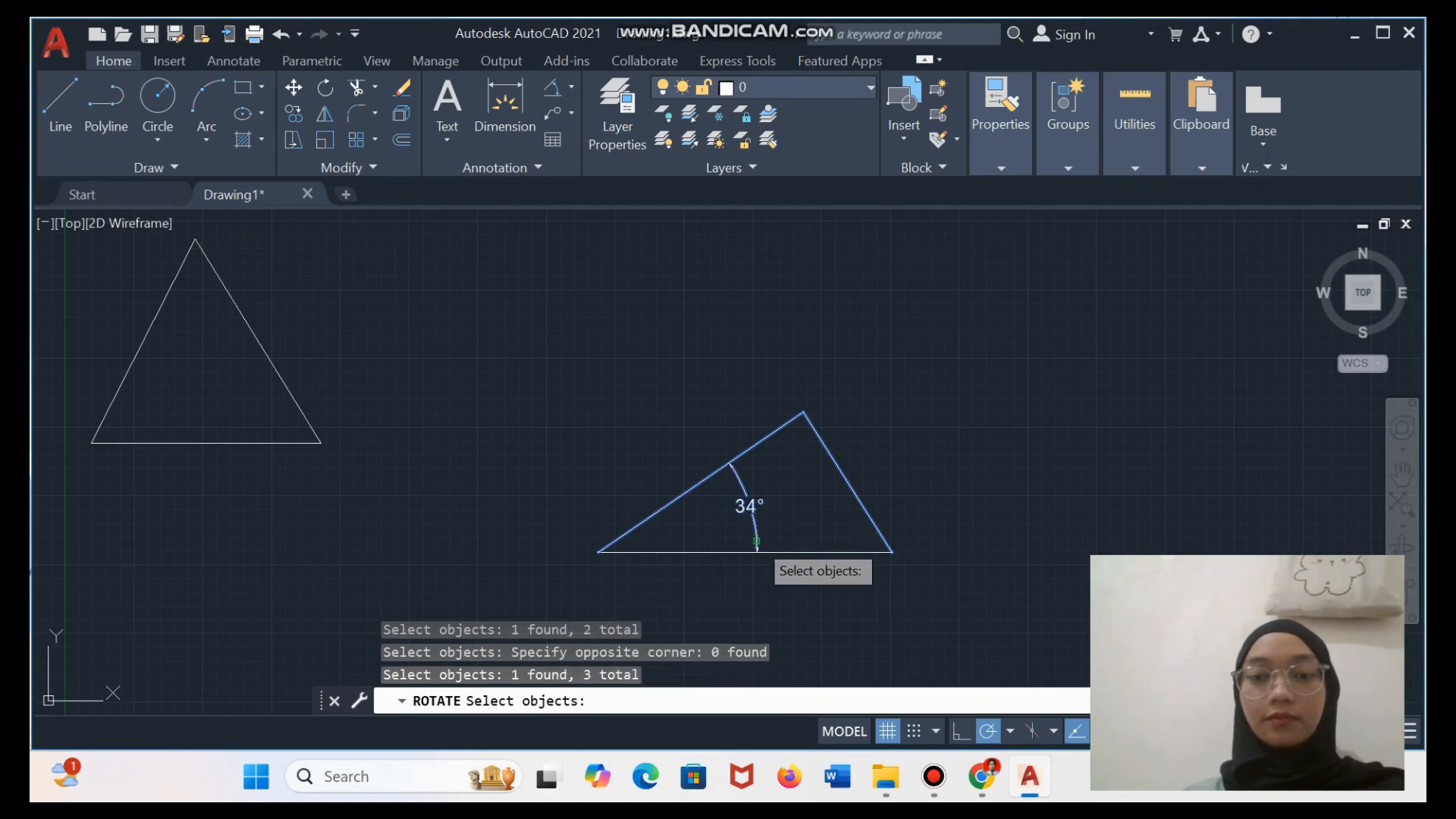
click(762, 554)
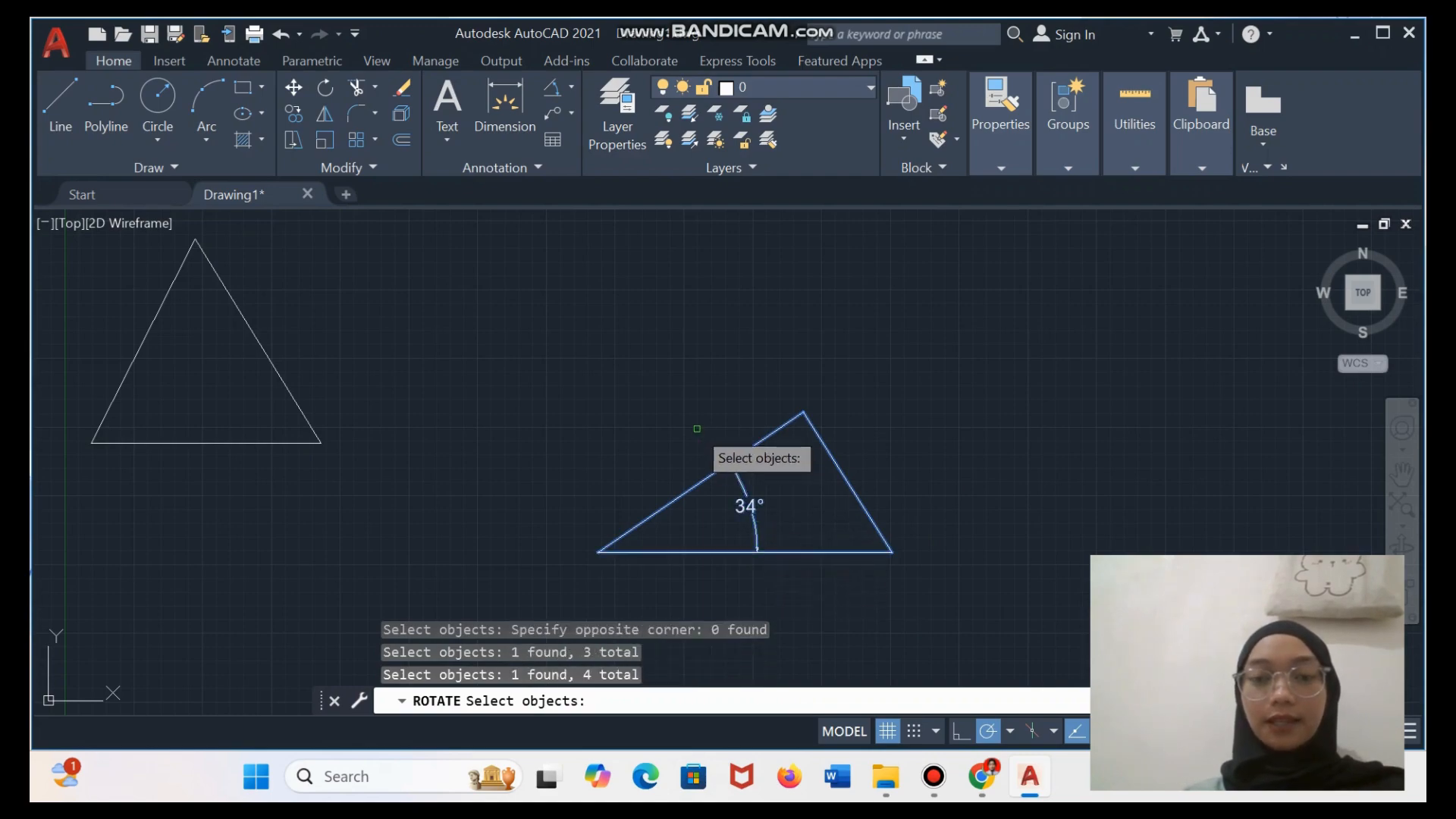
key(Return)
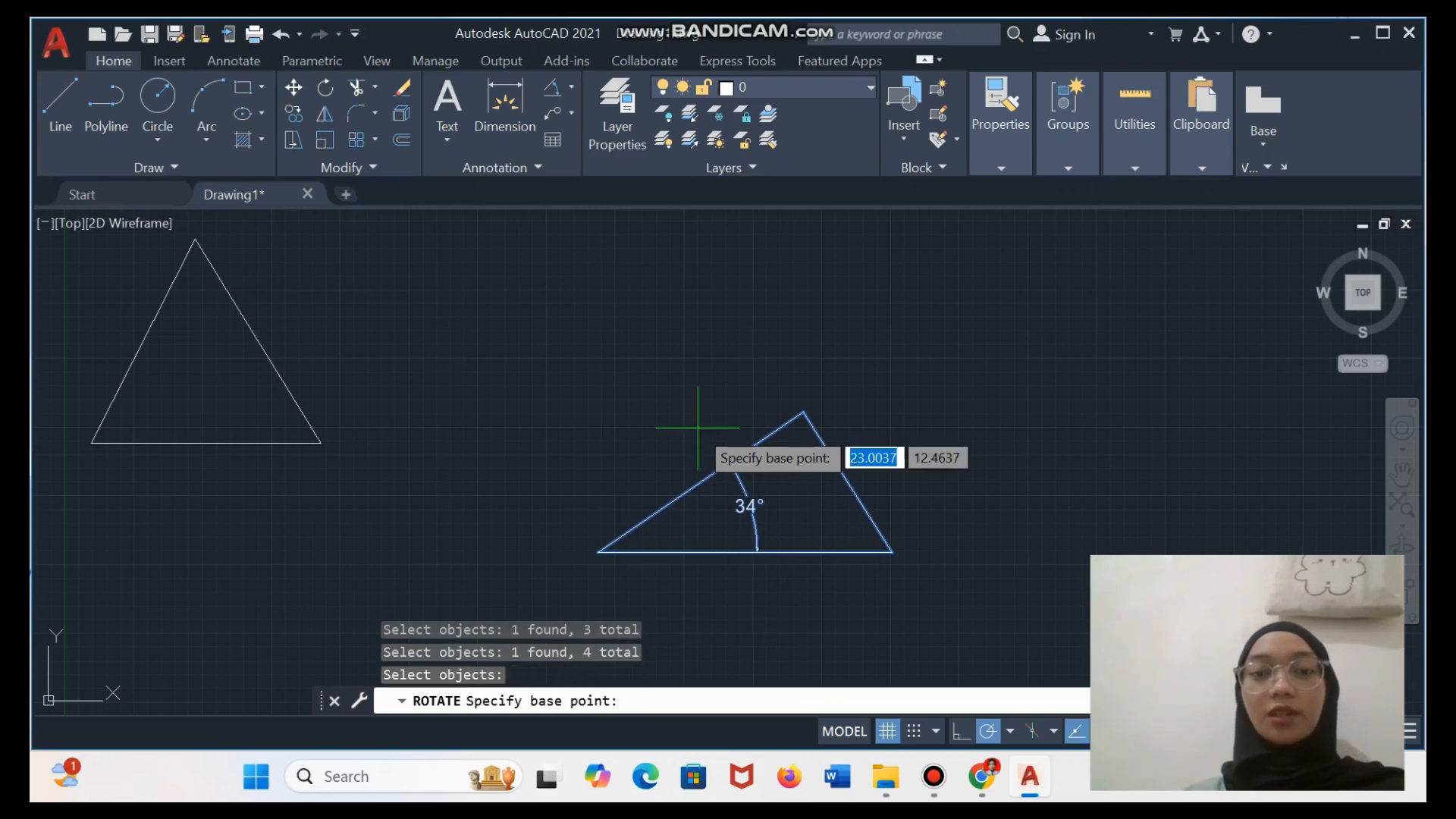
click(697, 427)
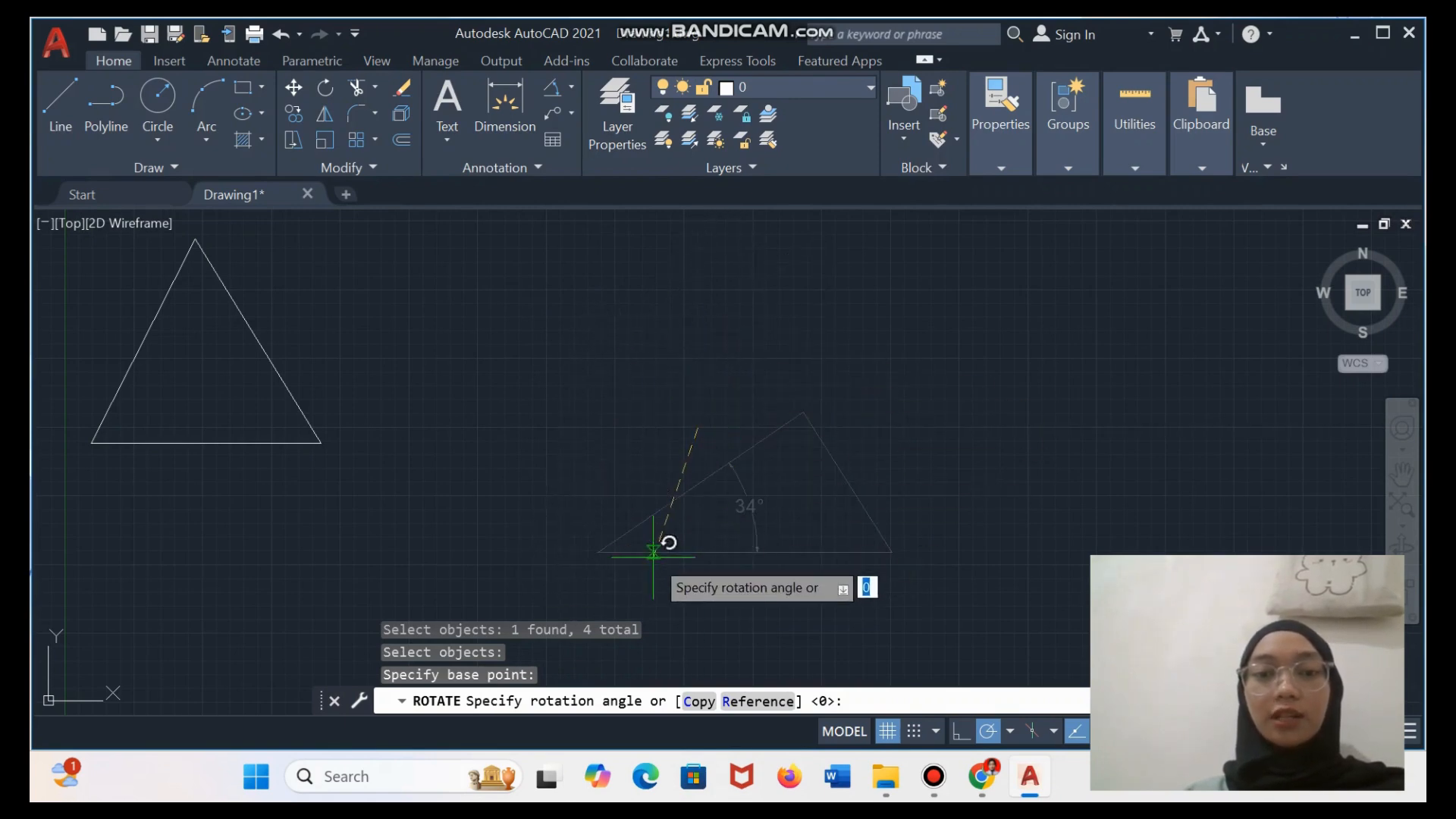
click(635, 467)
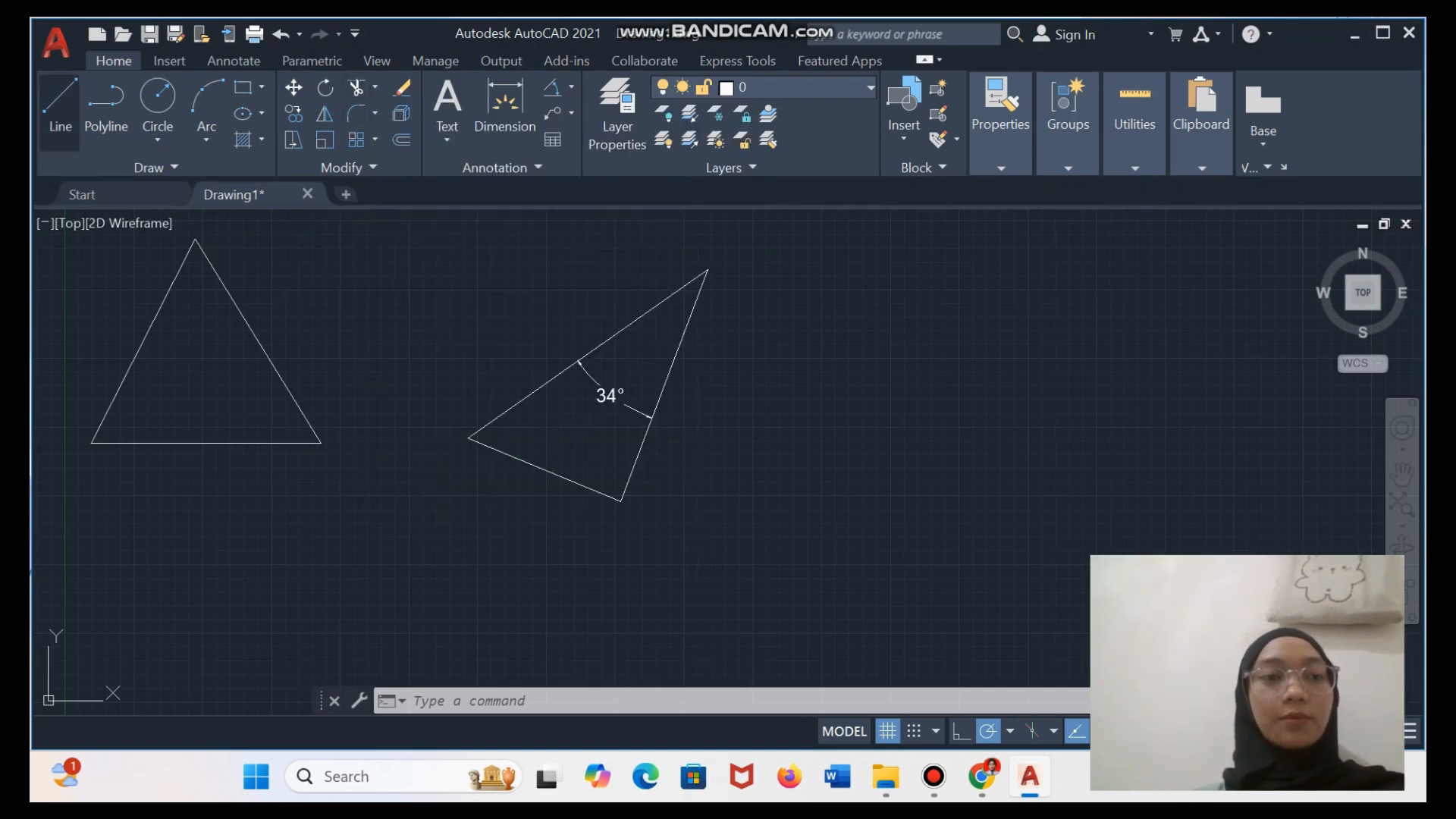
- Draw a right-angled triangle from lines with overshooting vertical side and hypotenuse, and trim the ends beyond their crossing
click(60, 106)
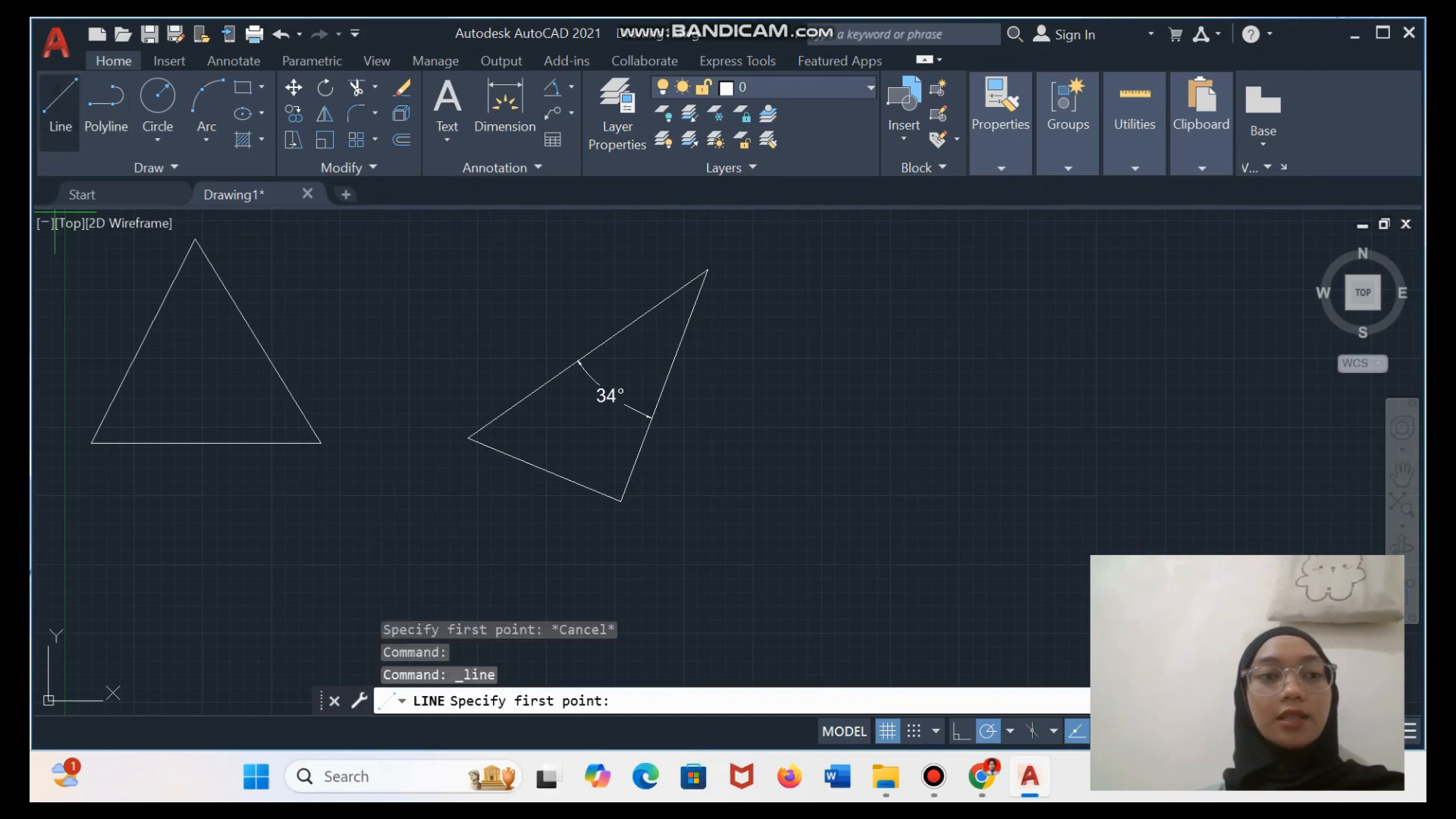
click(829, 373)
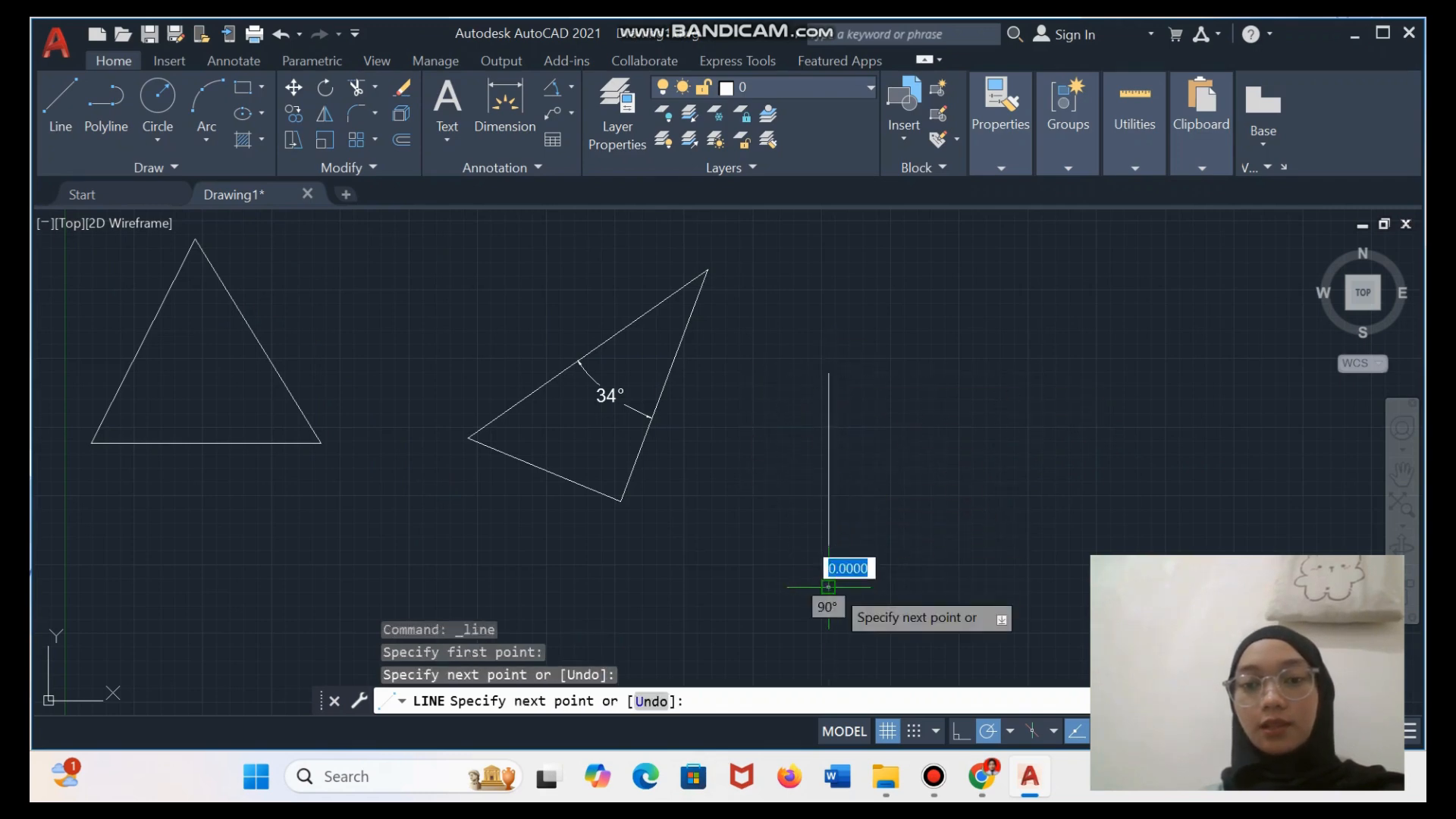
click(1111, 586)
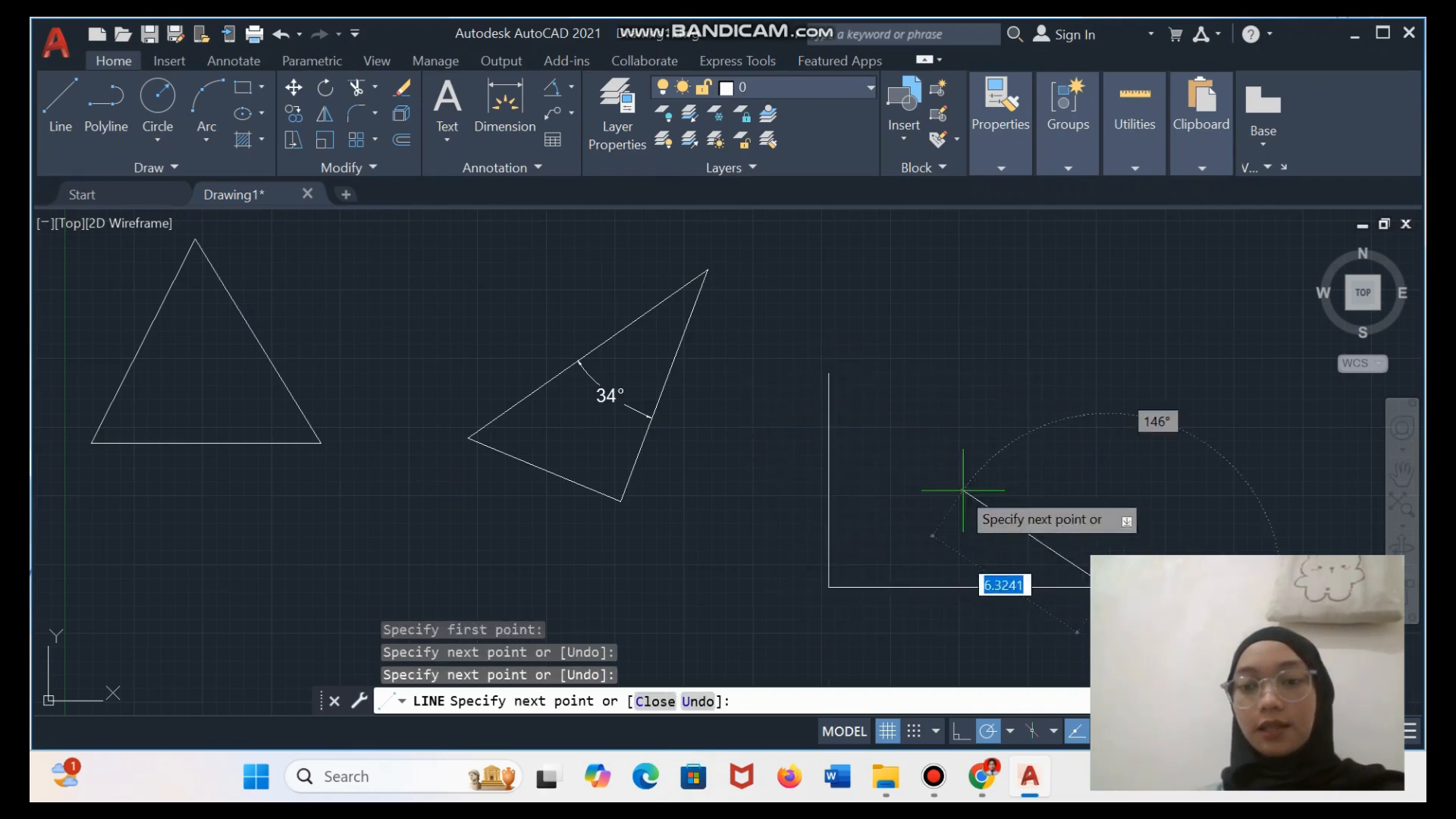
click(783, 394)
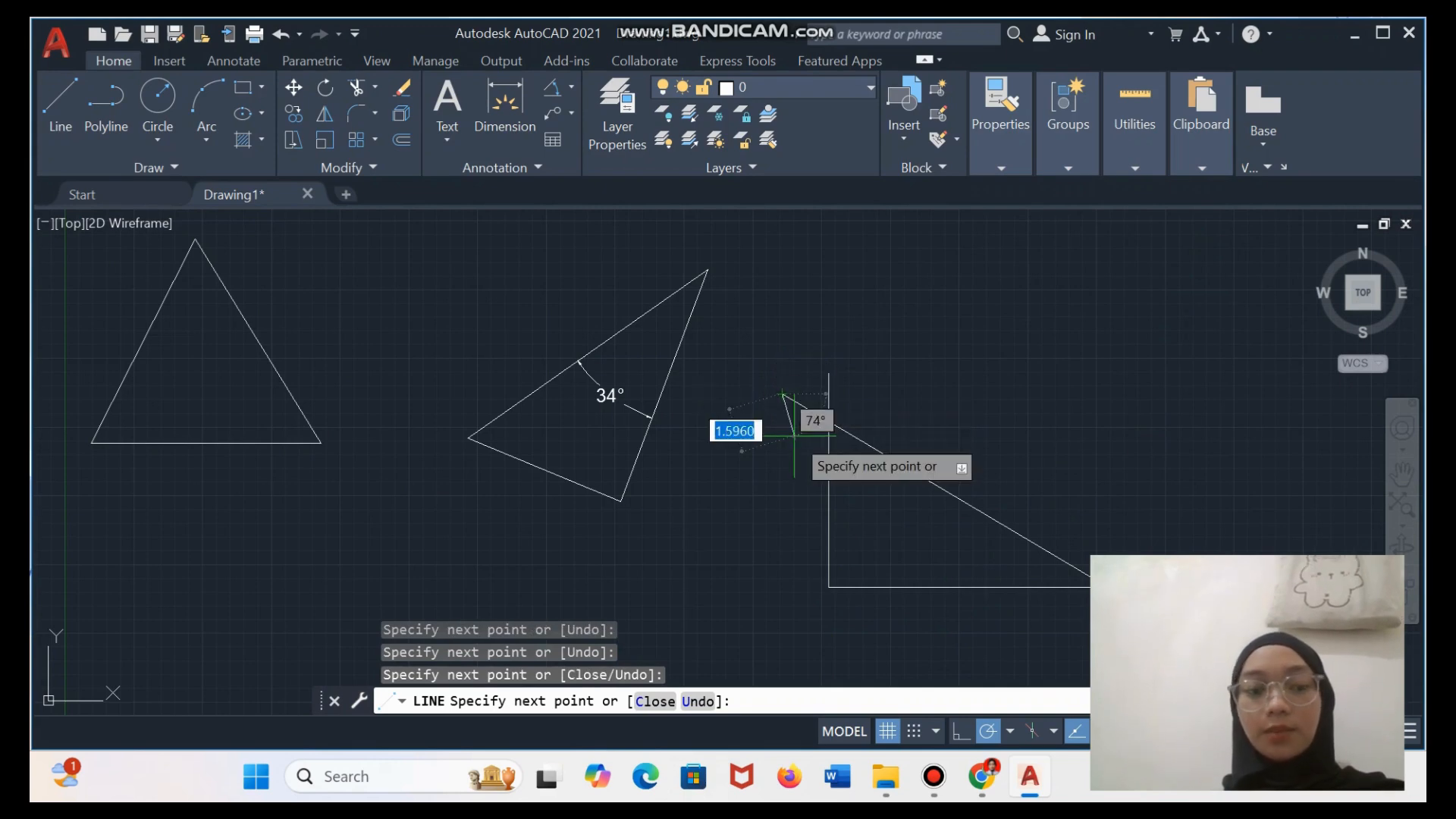
key(Escape)
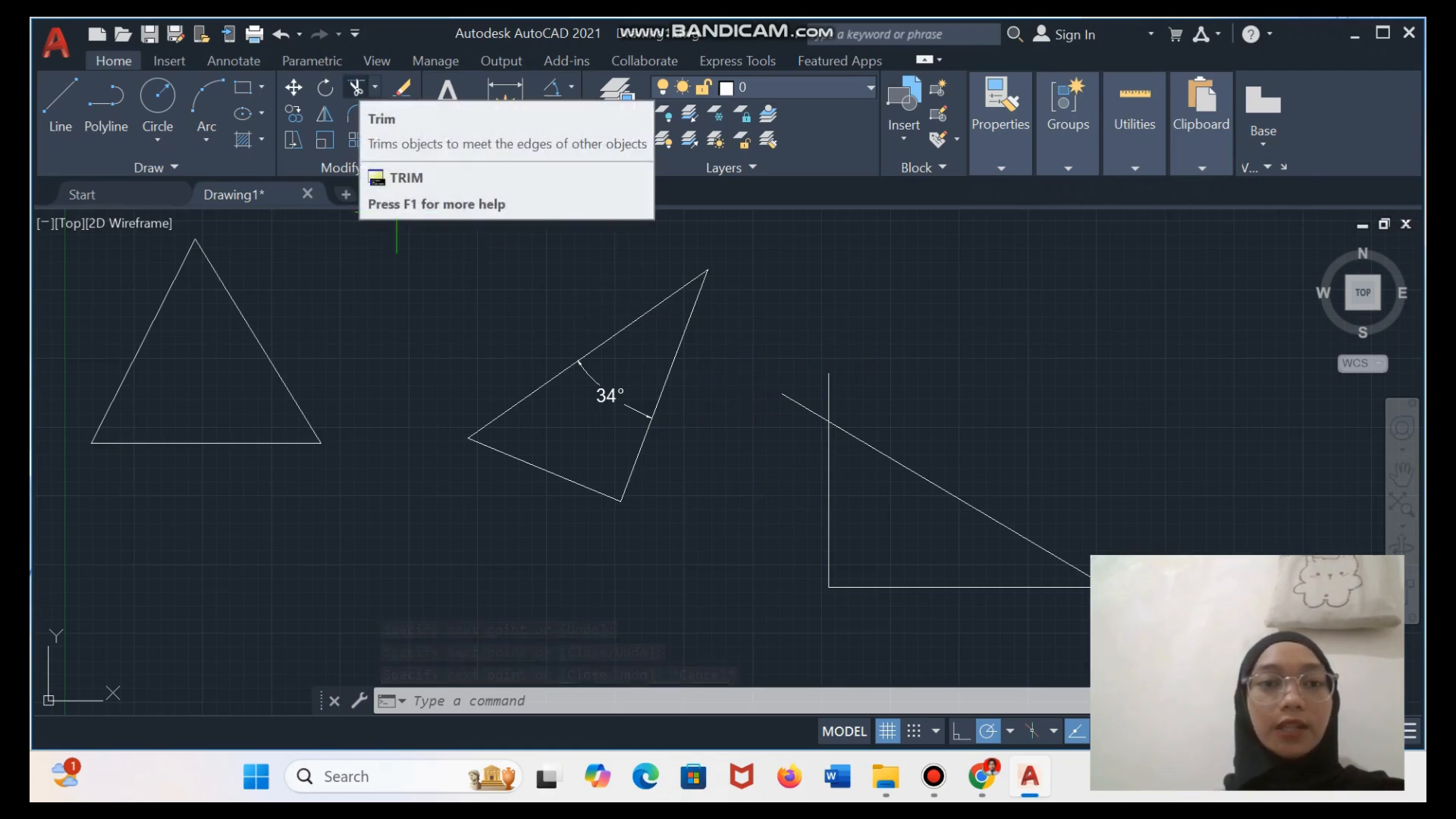
click(355, 87)
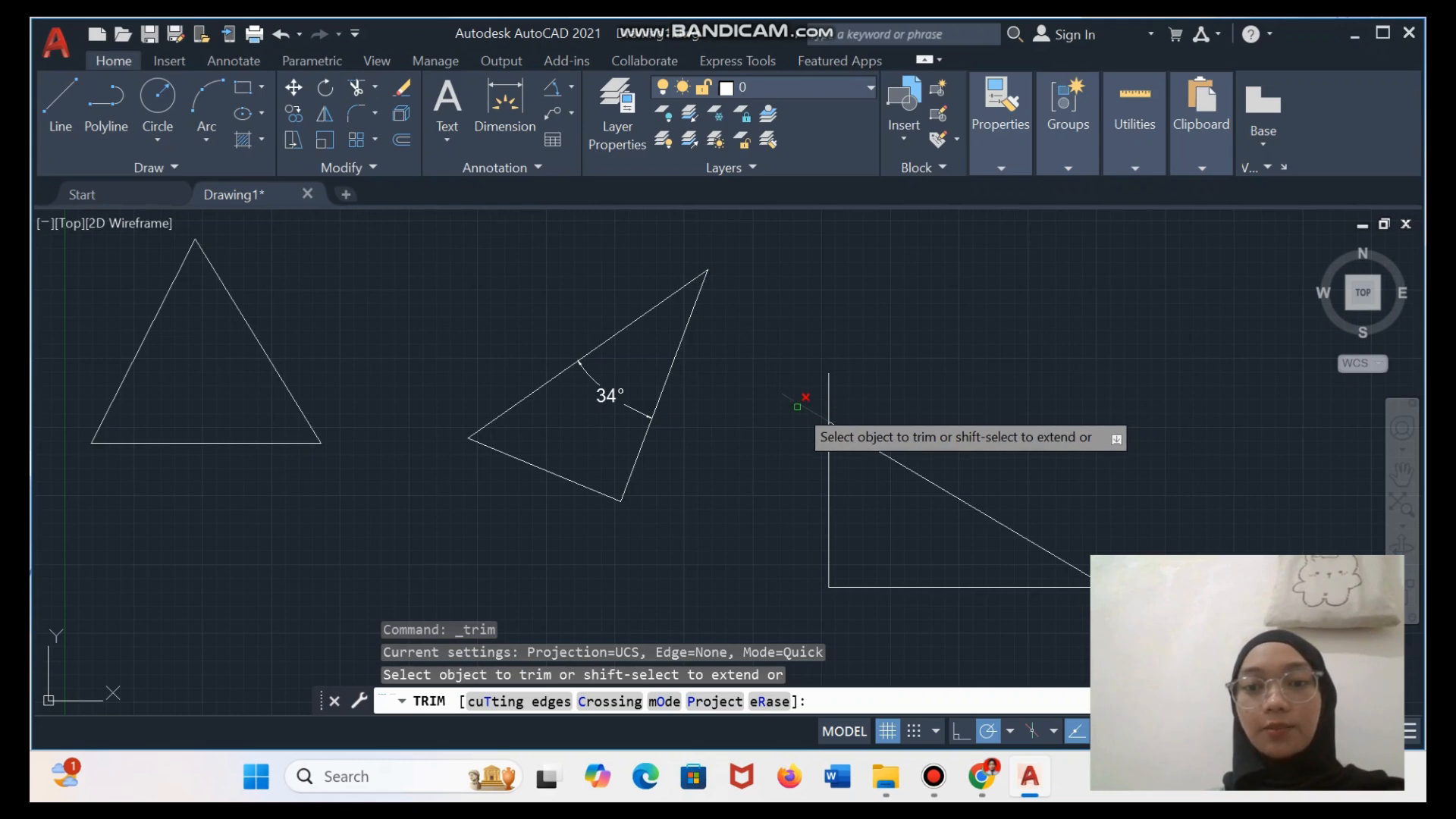
click(798, 407)
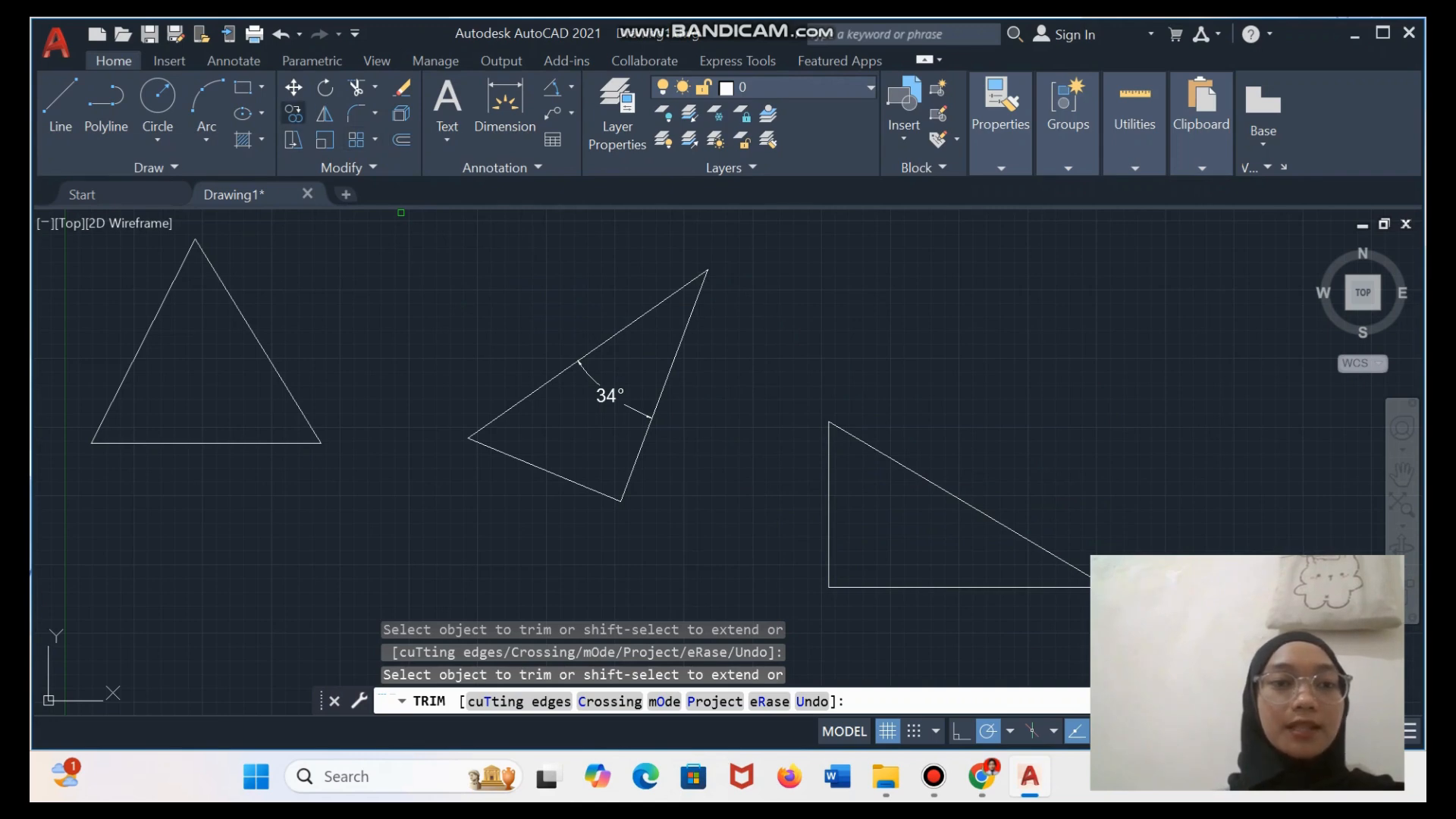
- Copy the first triangle down and to the right, about 10 mm away at 317°
click(294, 114)
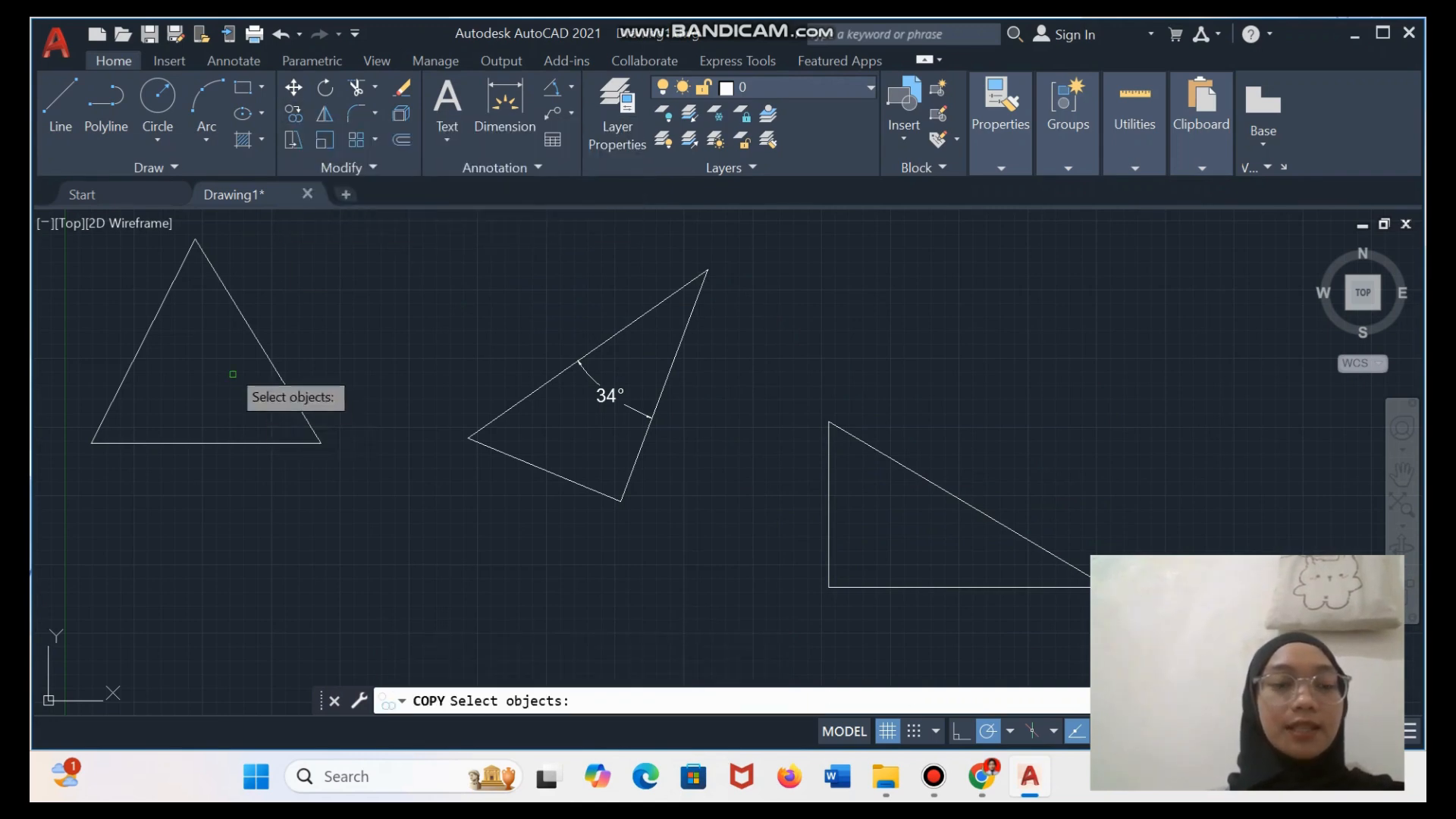
click(169, 296)
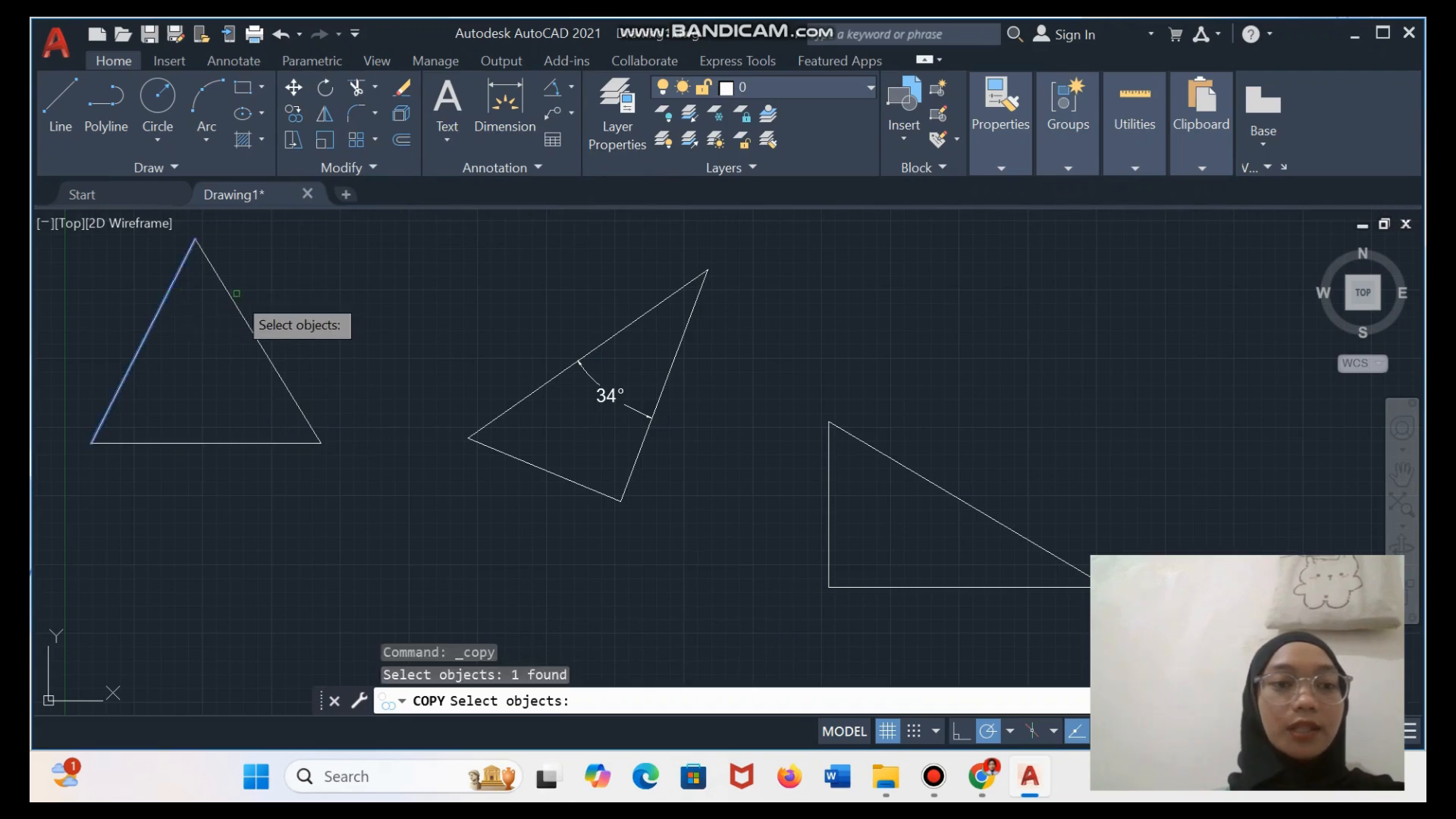
click(236, 293)
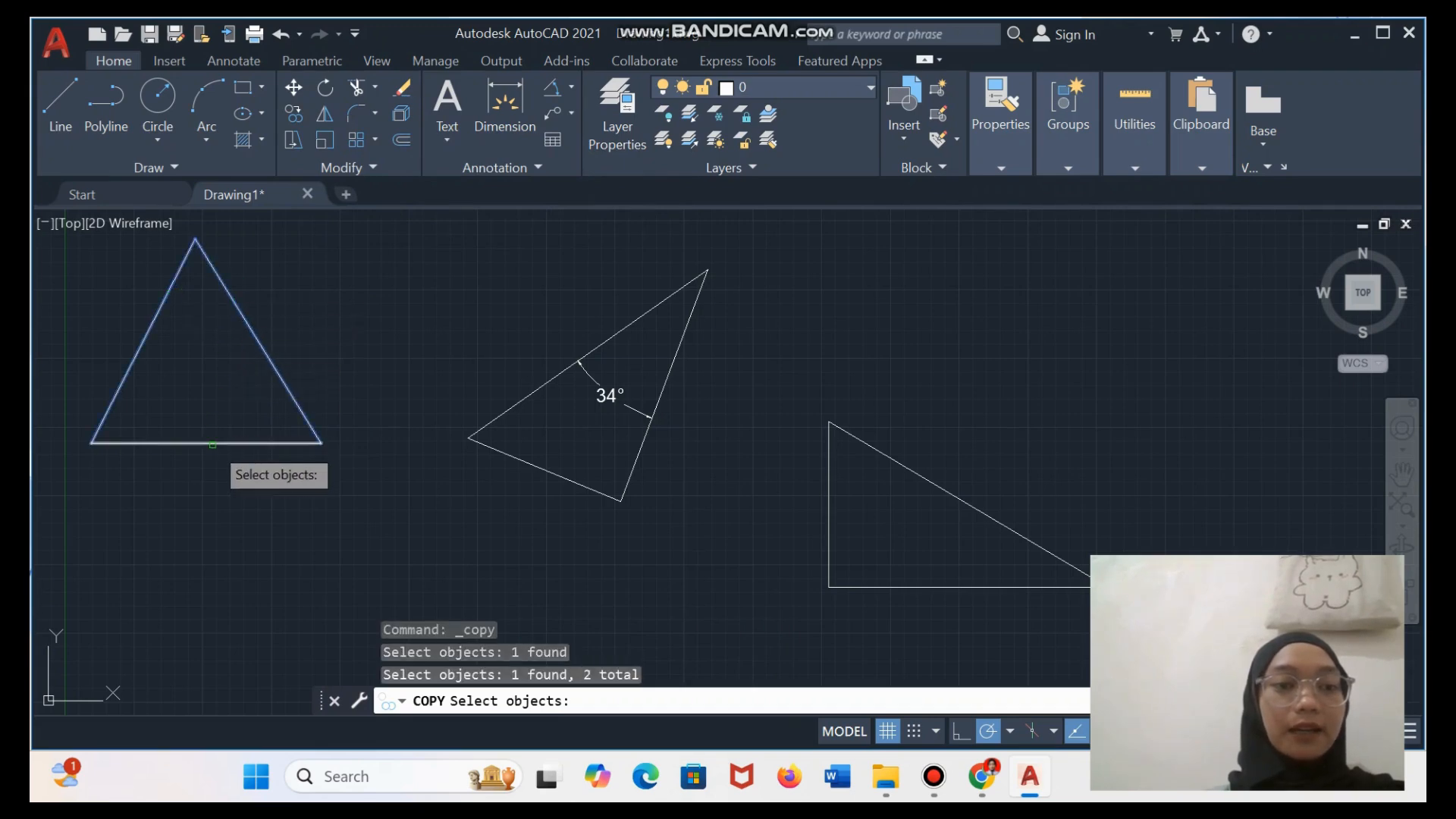
click(213, 445)
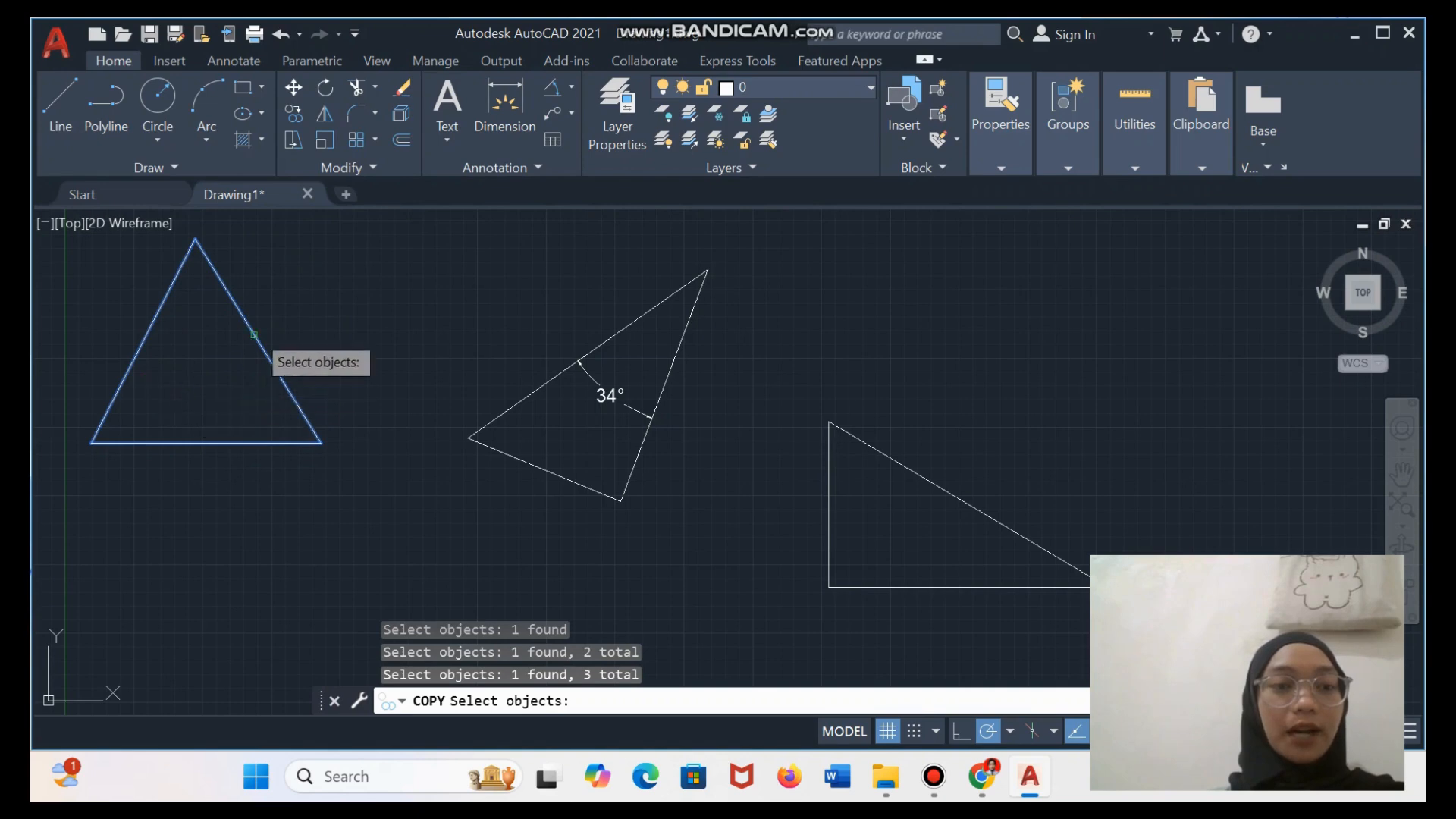
key(Return)
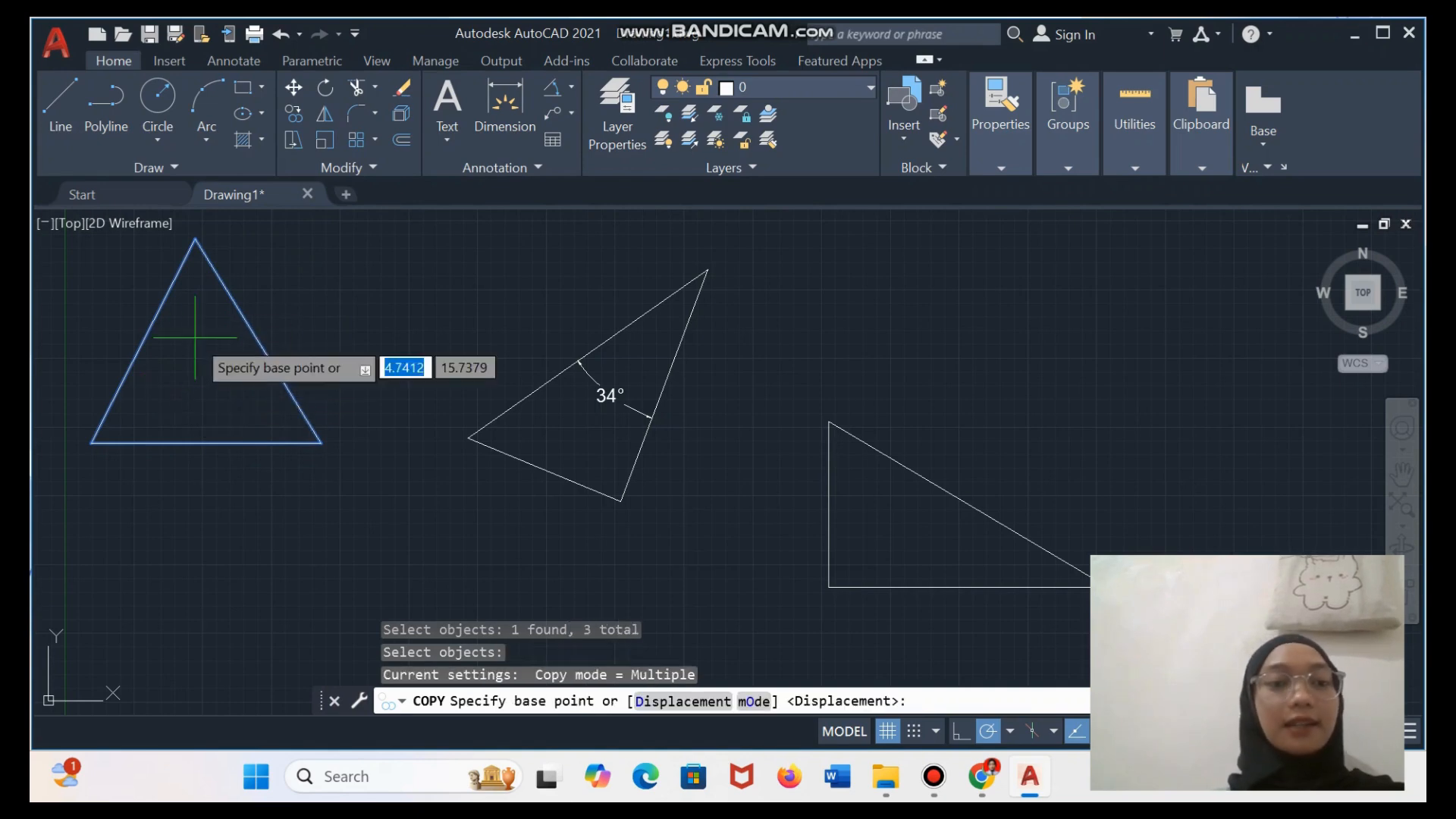
click(195, 338)
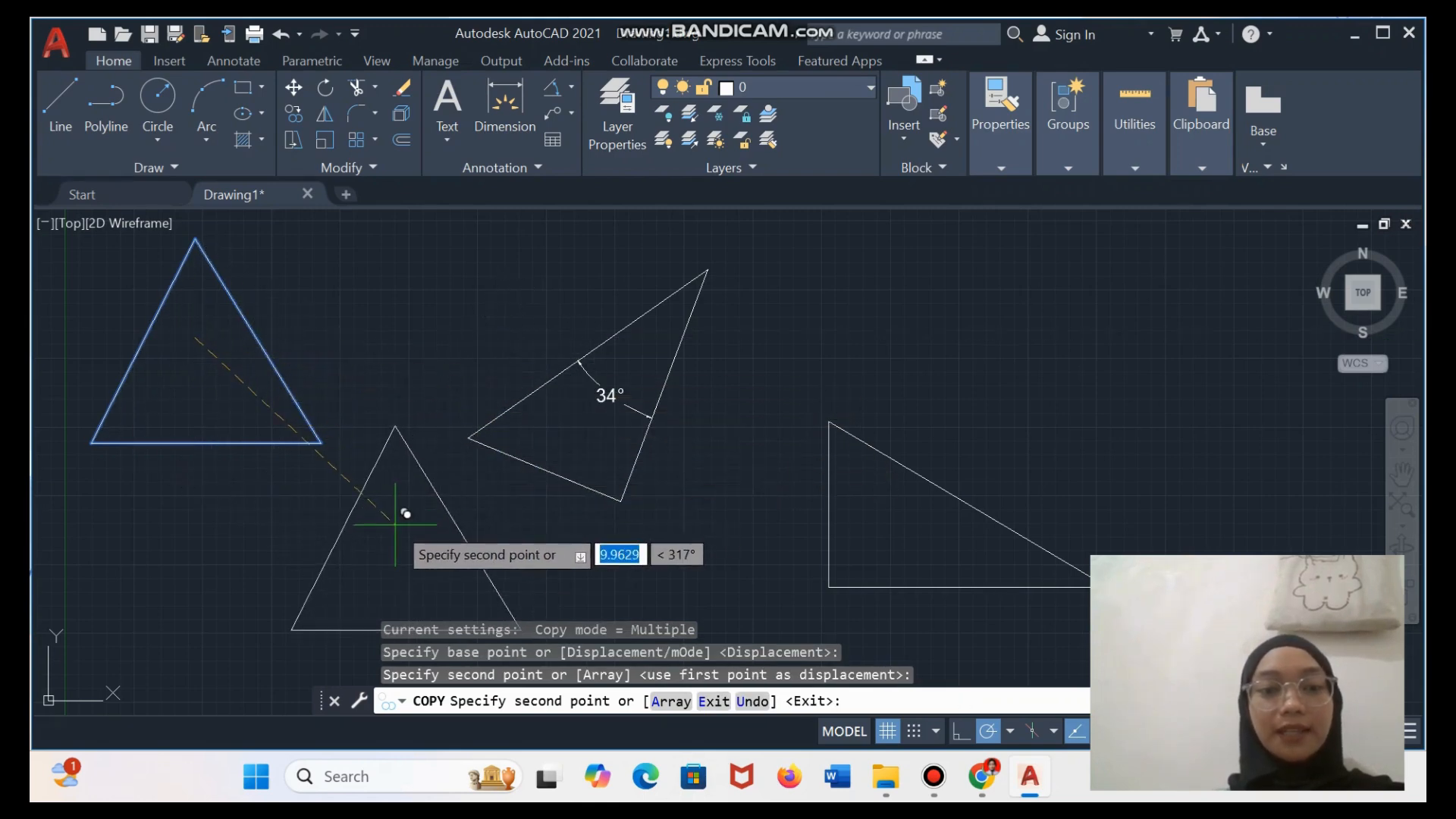
click(395, 523)
key(Escape)
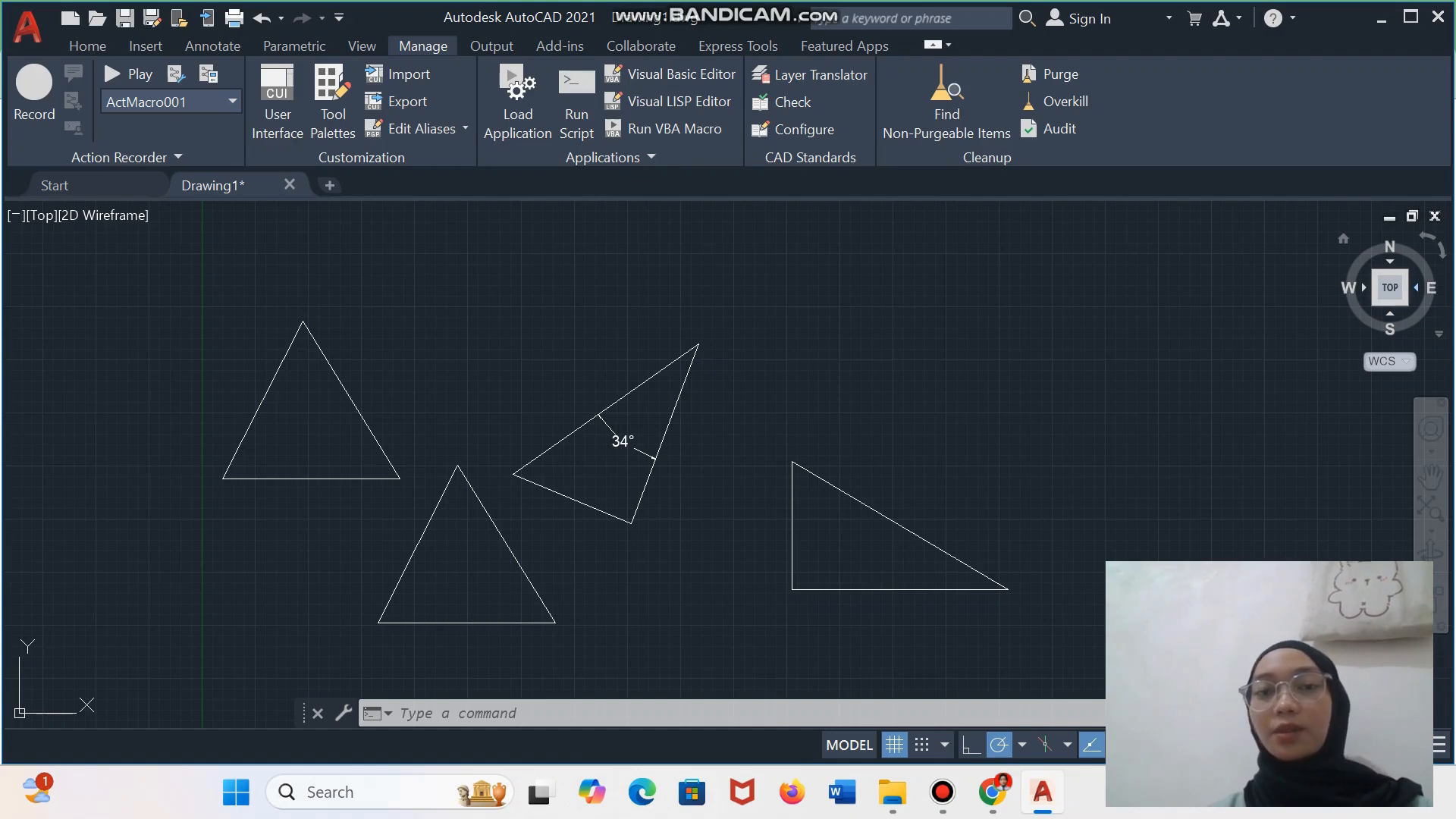
- View the drawing from the right, back, left and front, and return to the top view
key(ctrl+z)
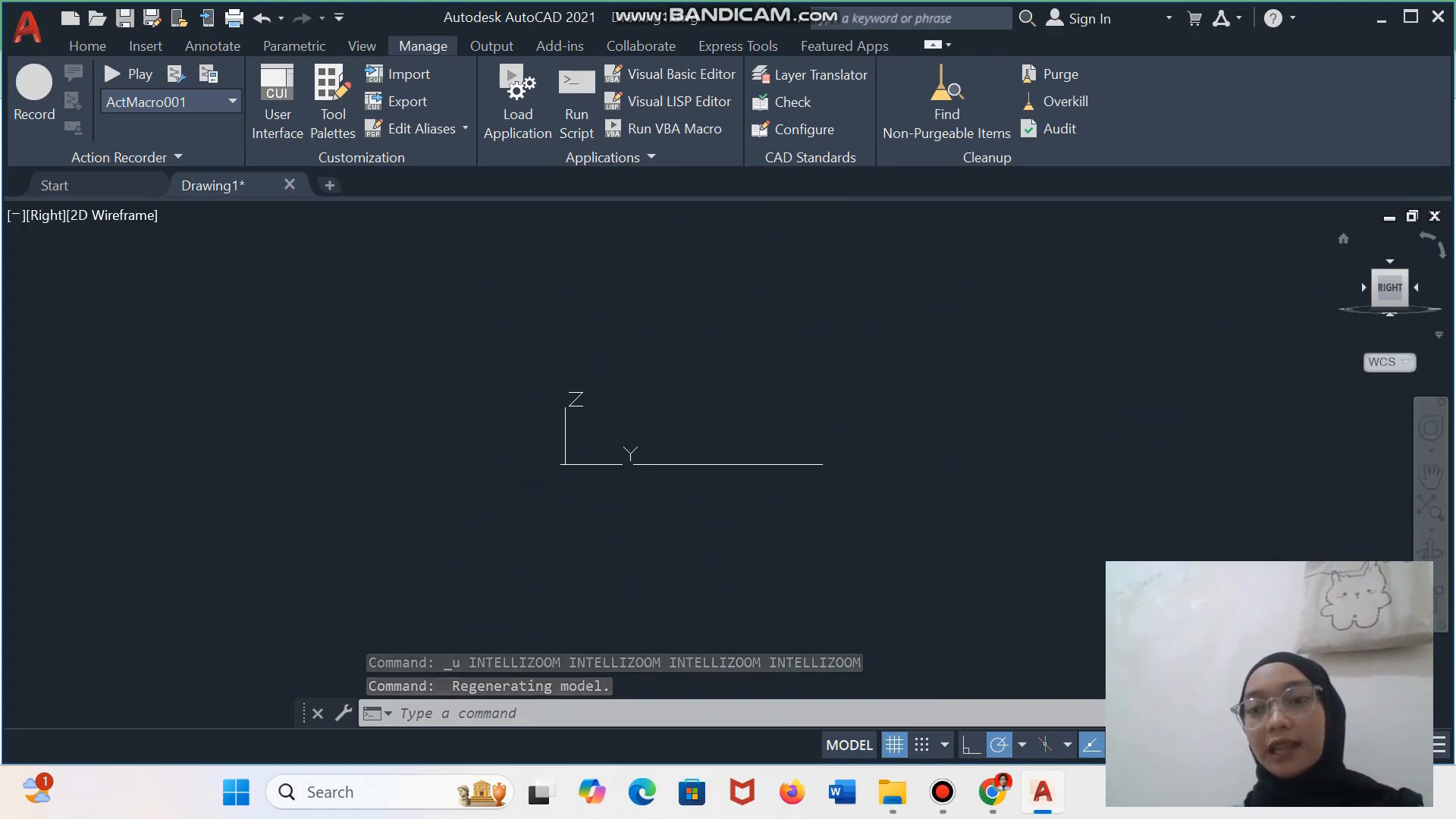
click(1407, 287)
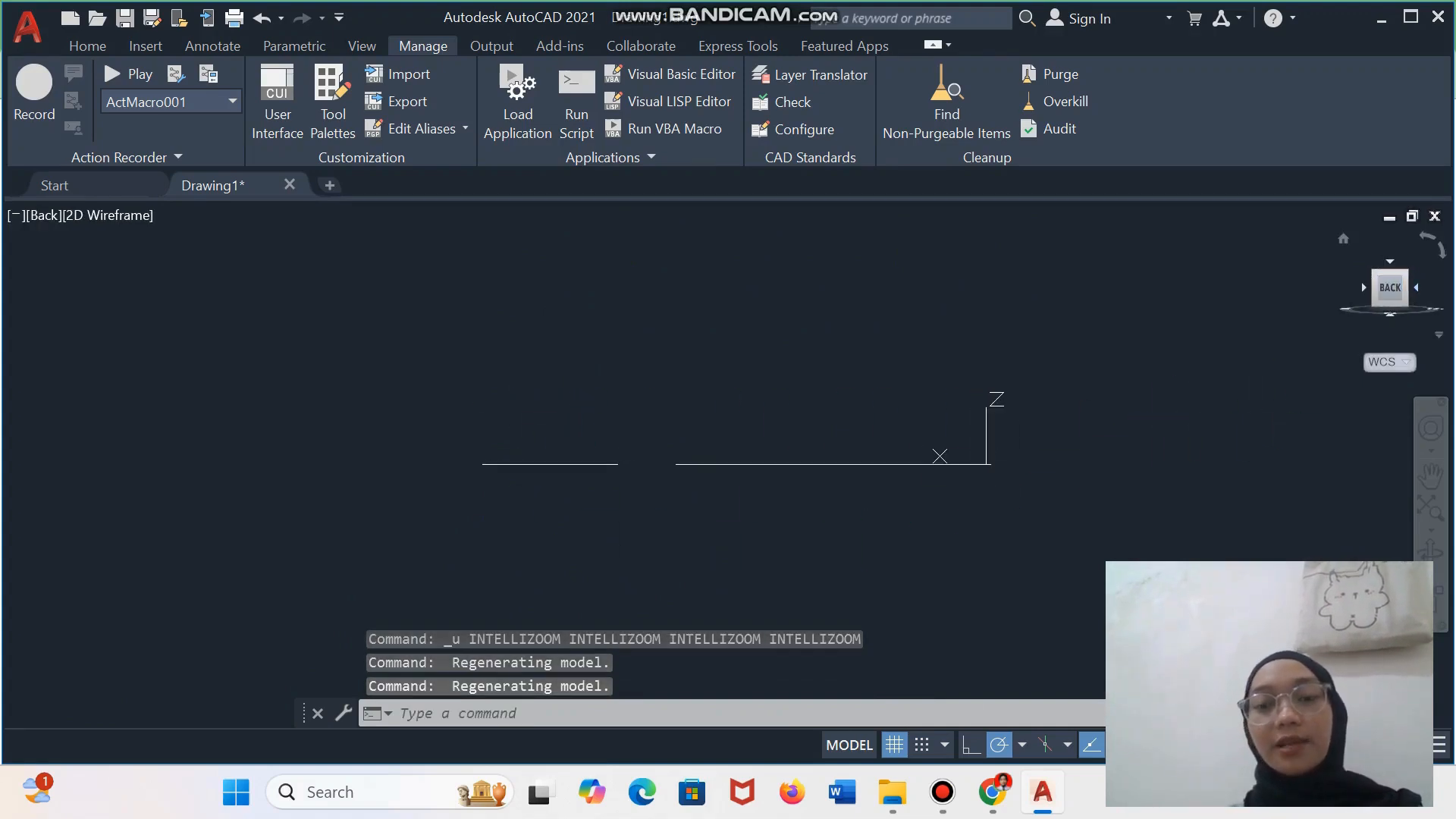
click(1416, 288)
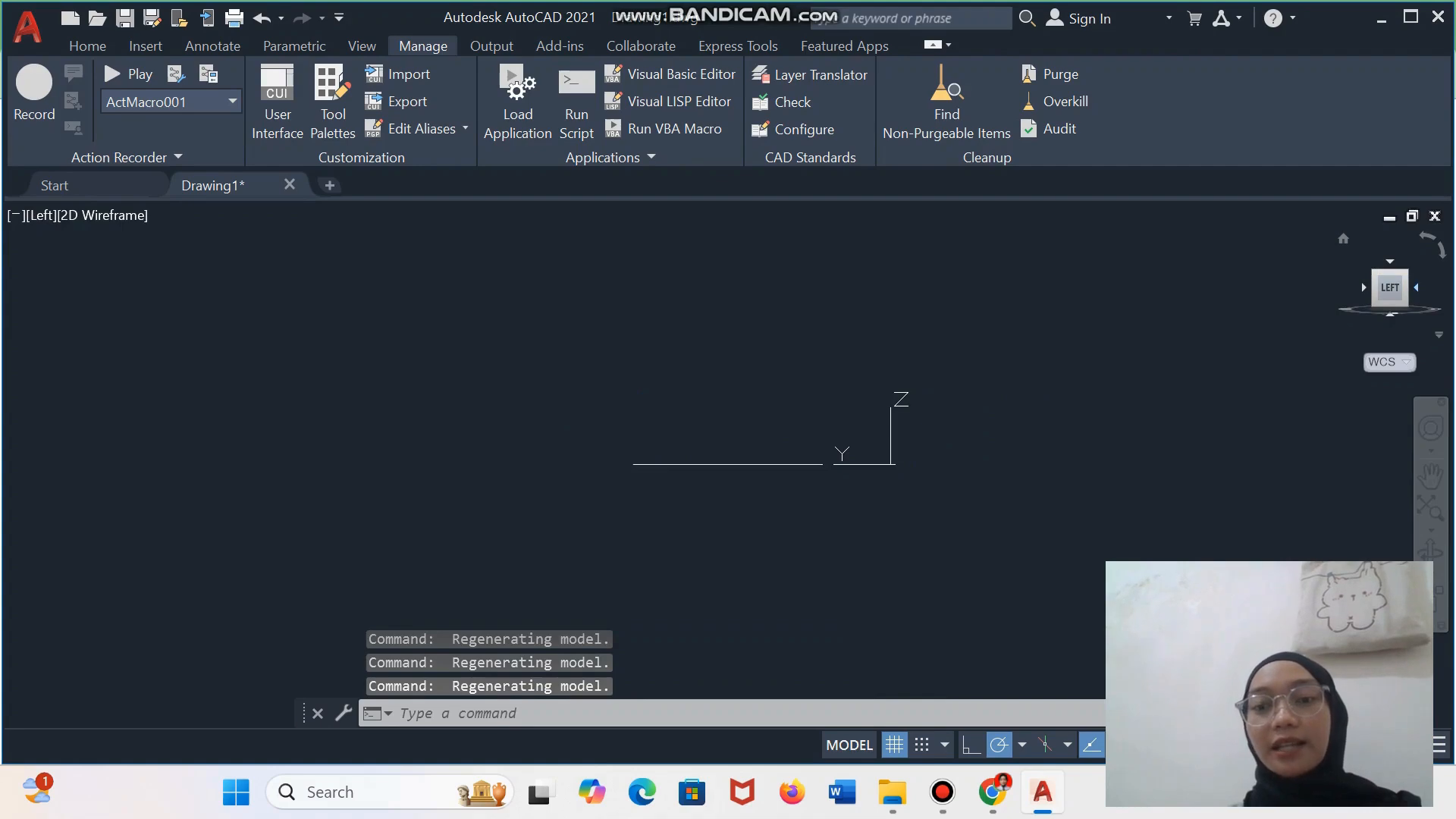
click(1416, 288)
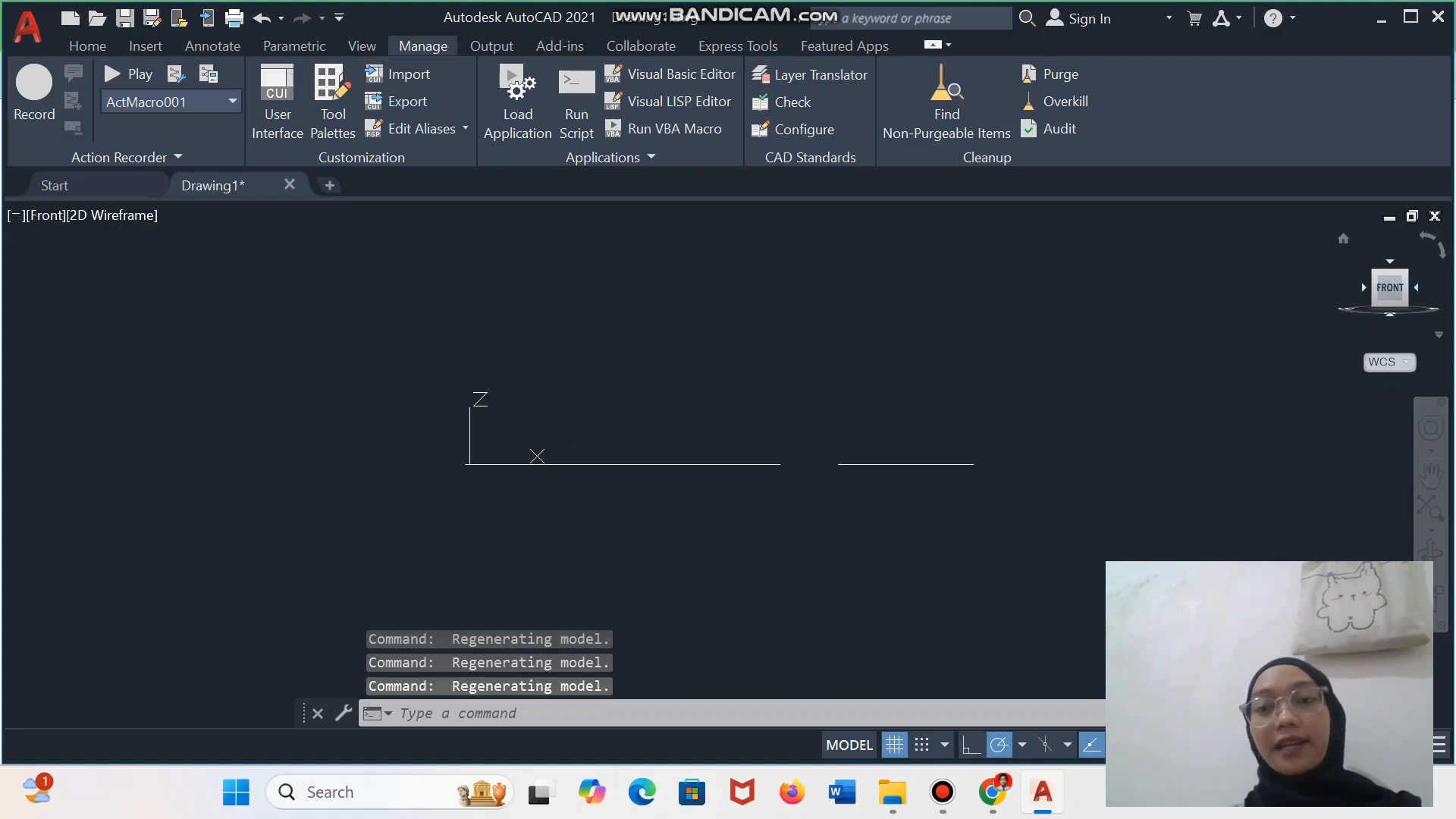
click(1390, 260)
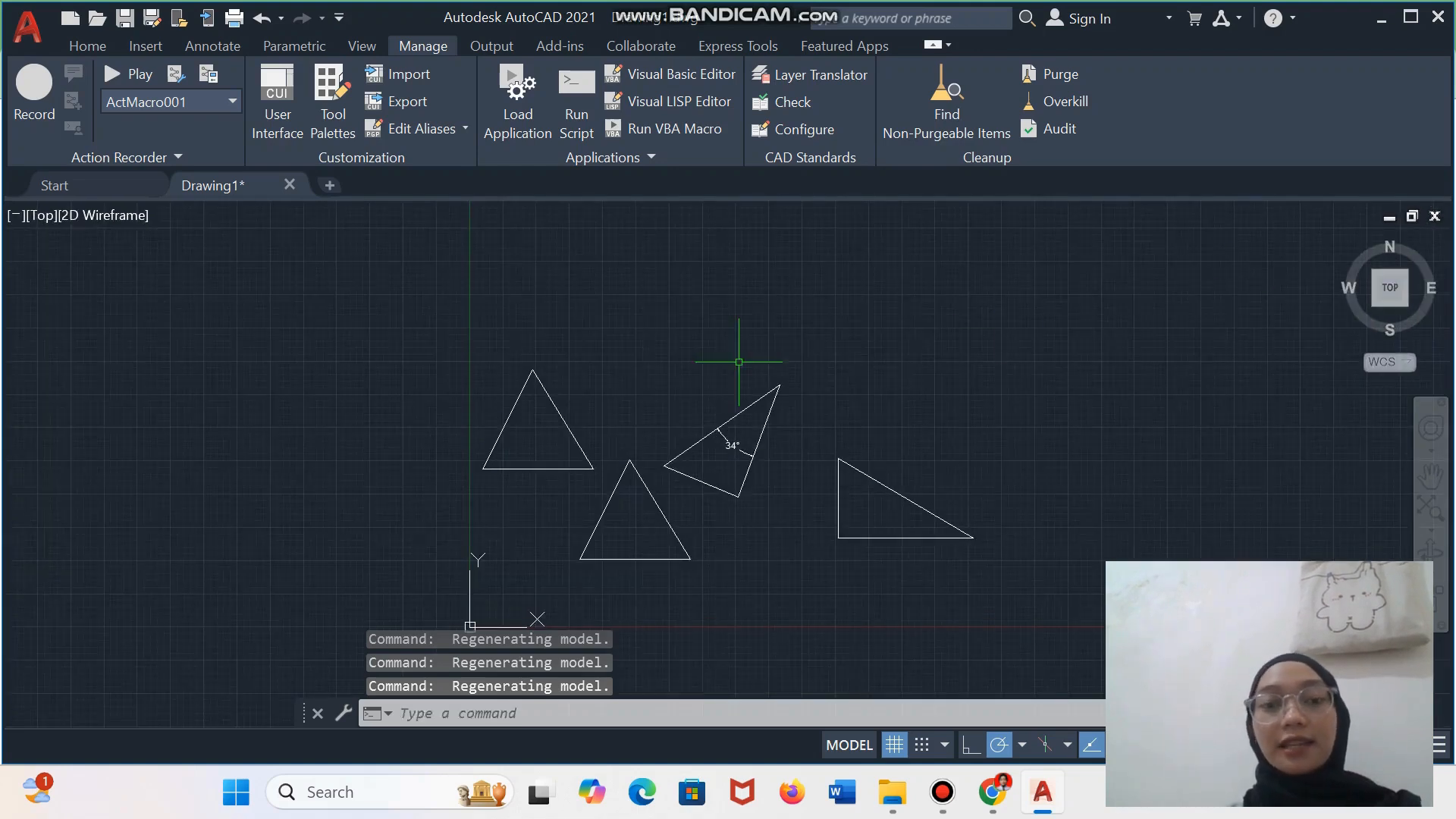
- Look through the commands for drawing, inserting, annotating, parametric constraints, viewing, managing and output, and return to the inserting ones
click(87, 45)
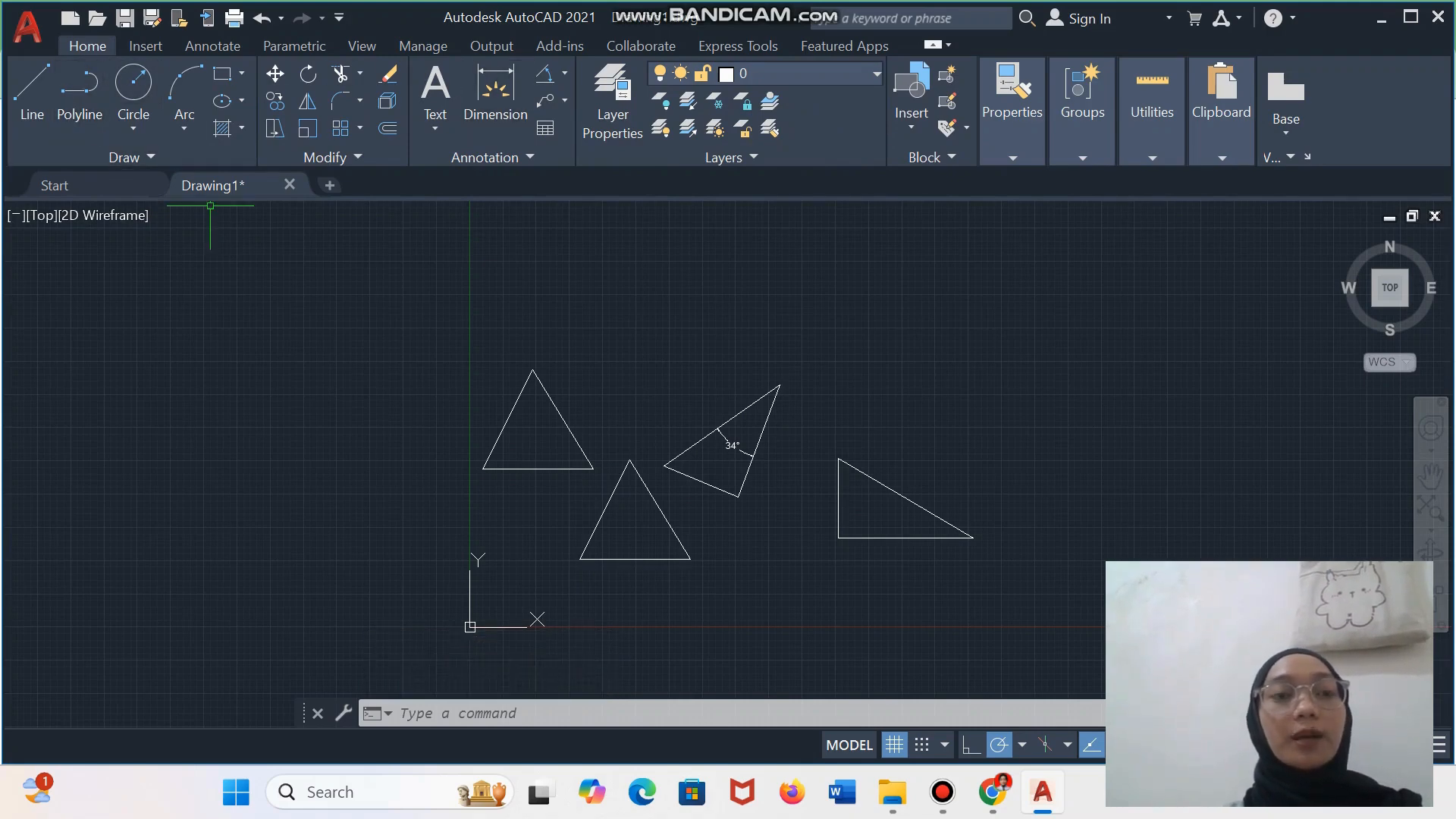
click(146, 45)
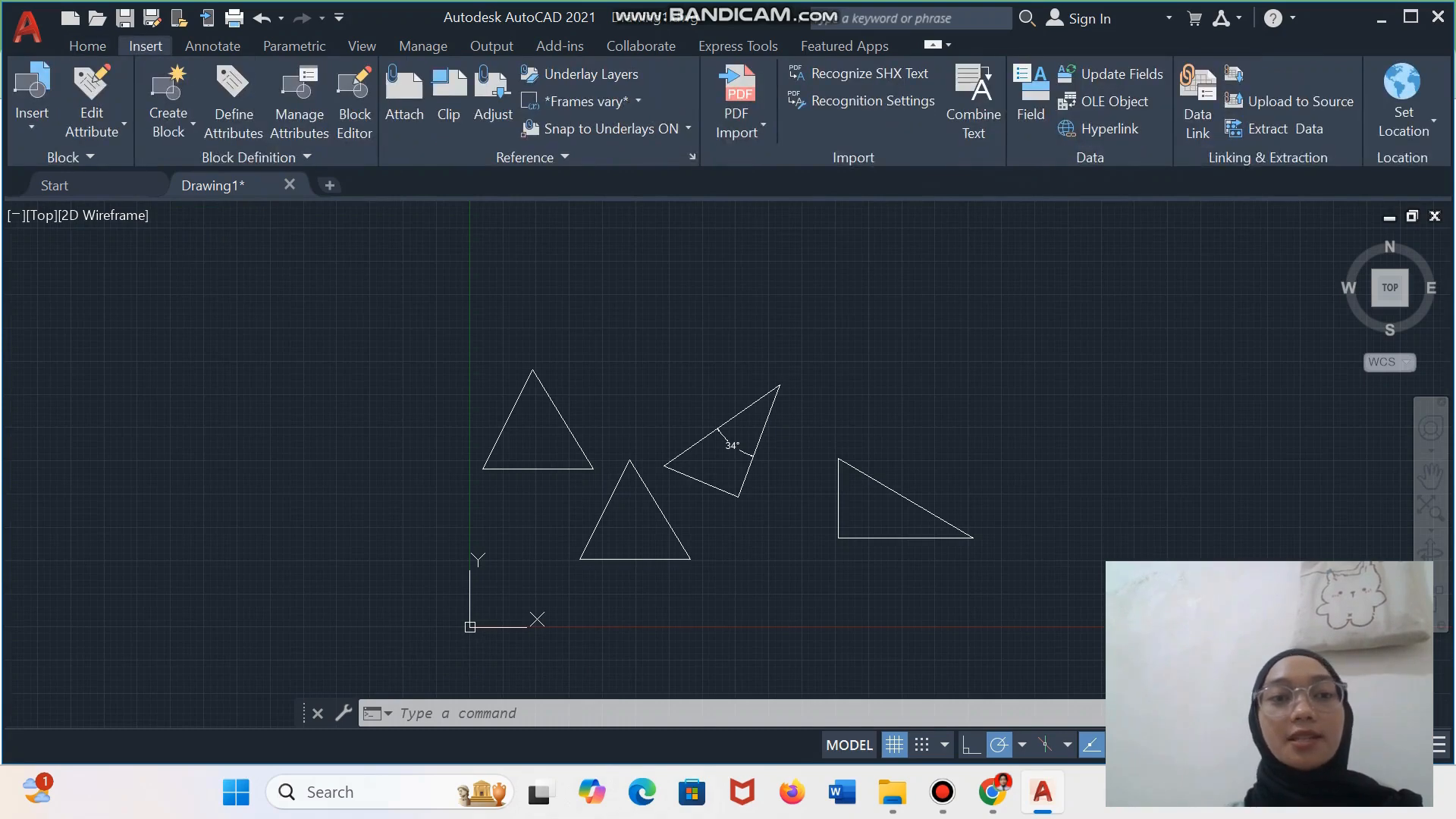
click(213, 45)
click(294, 46)
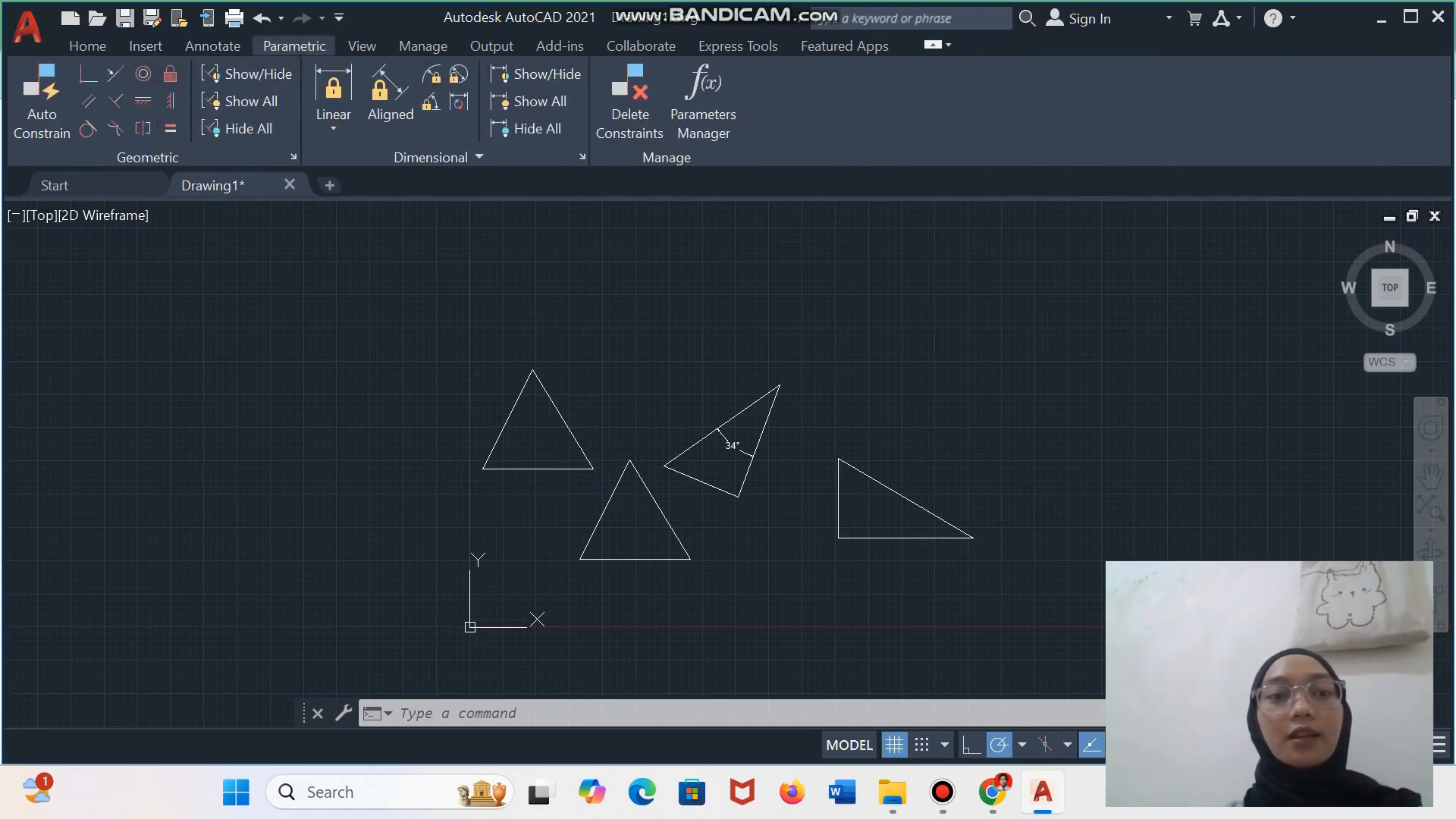
click(361, 45)
click(424, 45)
click(491, 46)
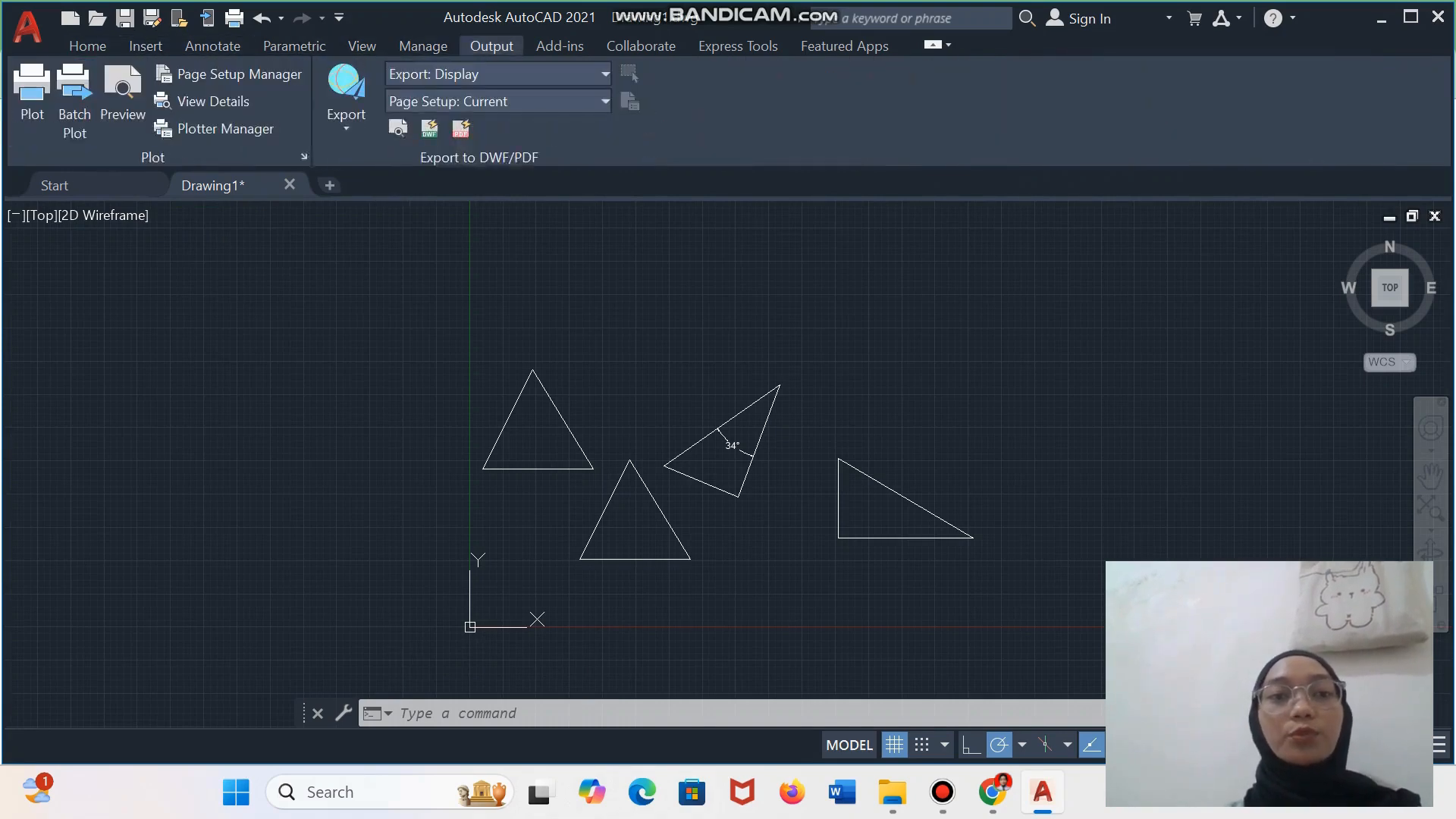
click(146, 46)
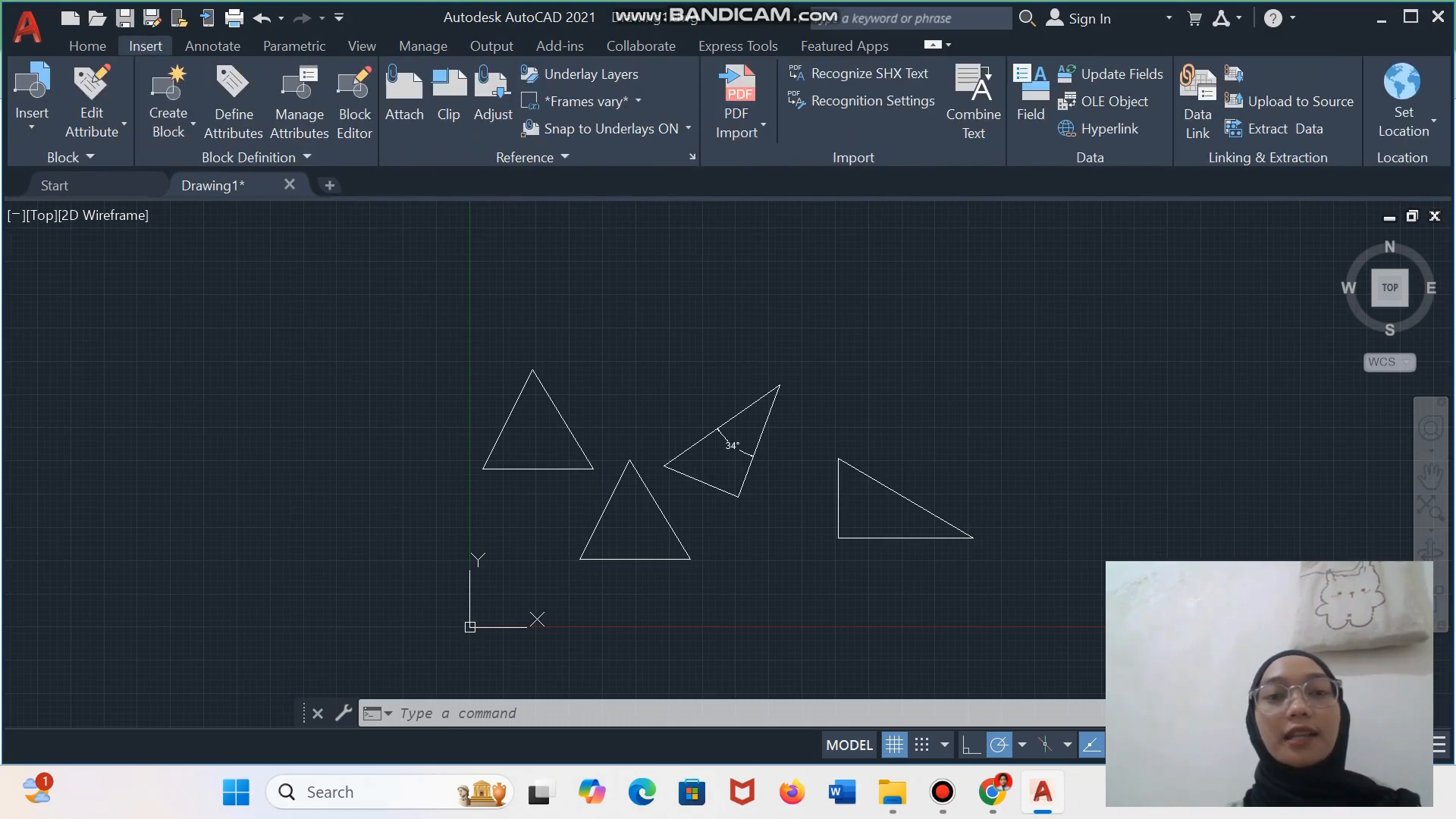